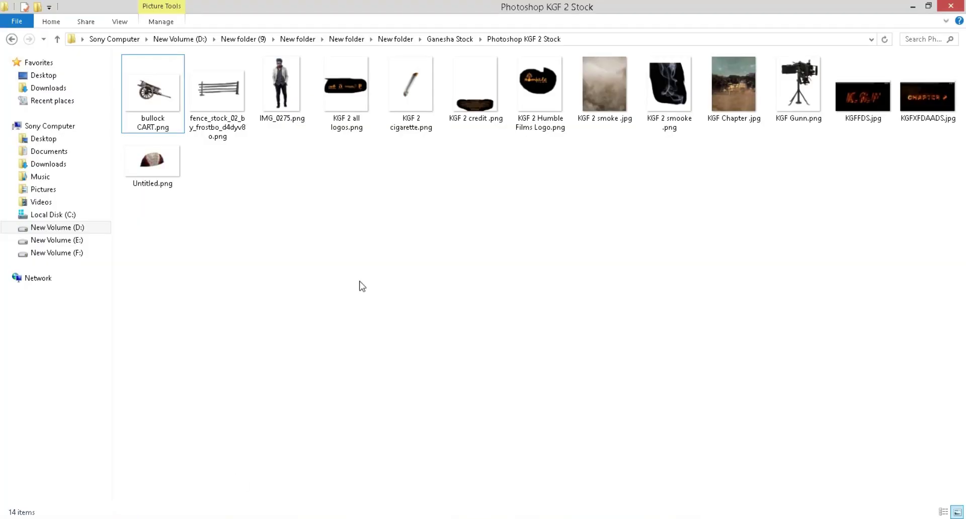
# Step: Drag IMG_0275.png, KGF Chapter.jpg and Untitled.png from Explorer into Photoshop as separate documents
pyautogui.moveTo(281, 83)
pyautogui.mouseDown()
pyautogui.moveTo(311, 496)
pyautogui.moveTo(431, 289)
pyautogui.mouseUp()
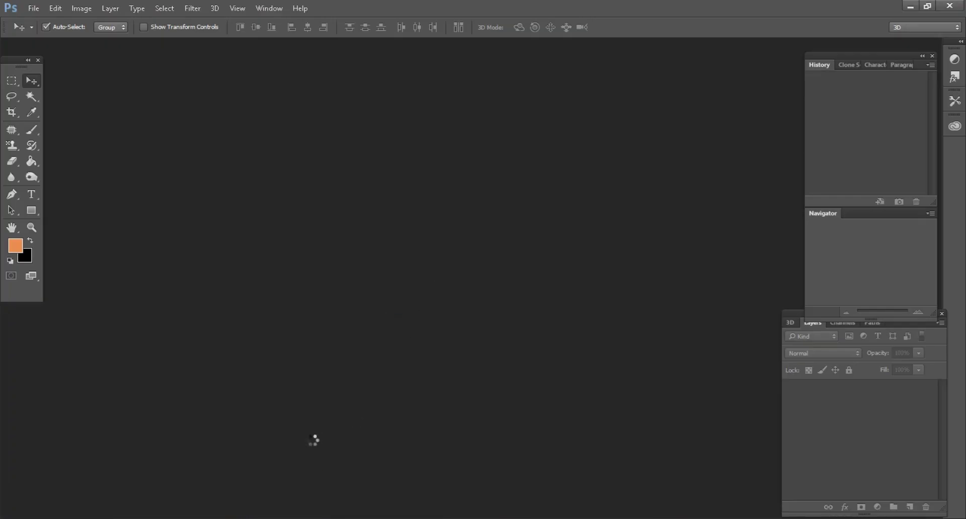
pyautogui.hotkey('alt', 'Tab')
pyautogui.click(540, 250)
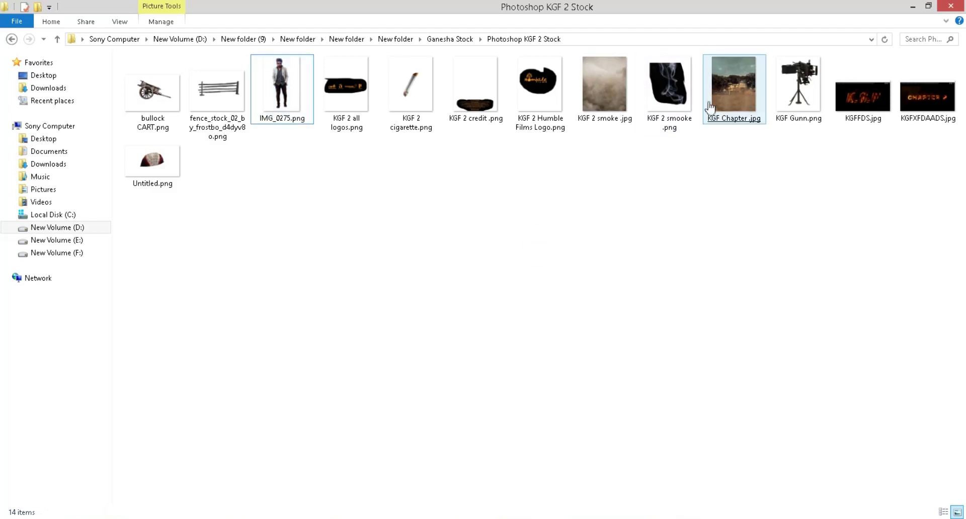
pyautogui.moveTo(709, 108); pyautogui.dragTo(581, 41)
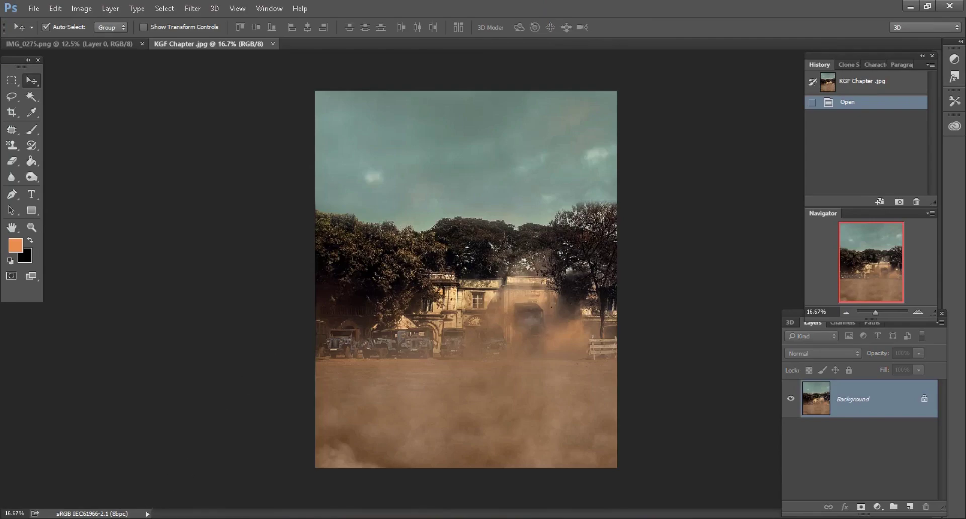
pyautogui.click(142, 450)
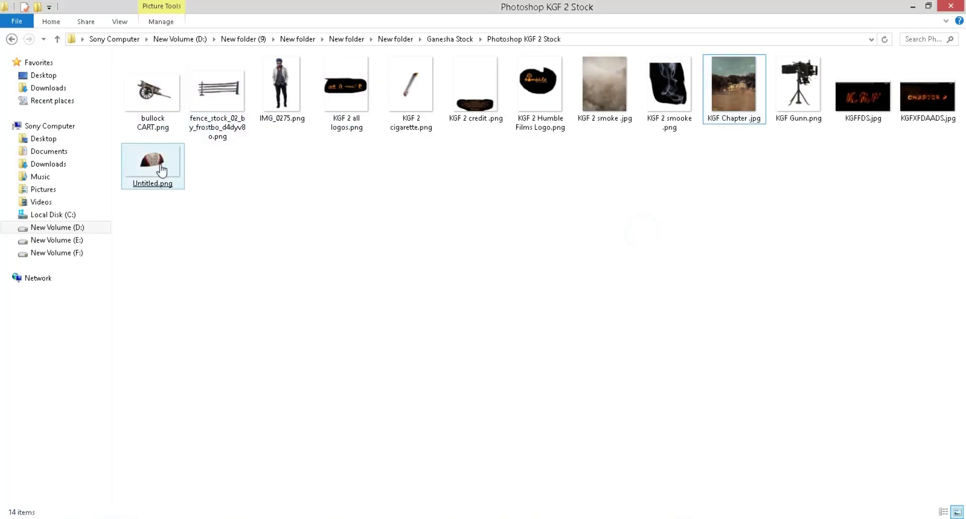
pyautogui.moveTo(161, 171); pyautogui.dragTo(613, 112)
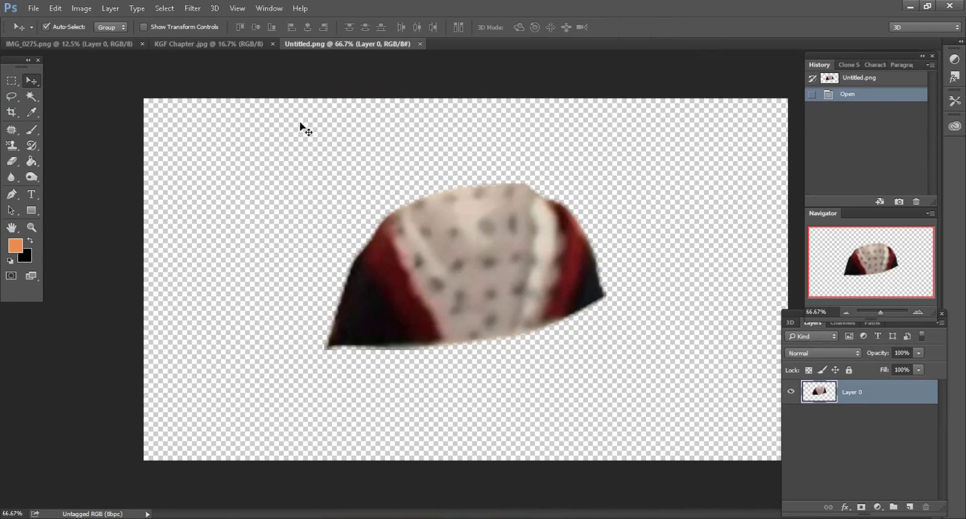
# Step: Sharpen the pocket-square fabric with Unsharp Mask (Radius 2.5, Threshold 0) and drag it into IMG_0275.png
pyautogui.moveTo(419, 241); pyautogui.dragTo(374, 228)
pyautogui.click(195, 9)
pyautogui.moveTo(205, 210)
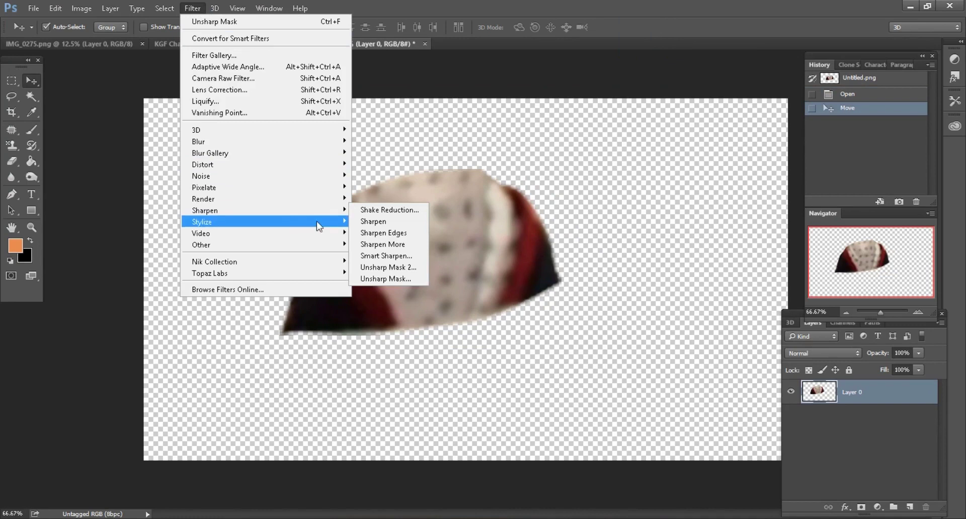
pyautogui.click(386, 279)
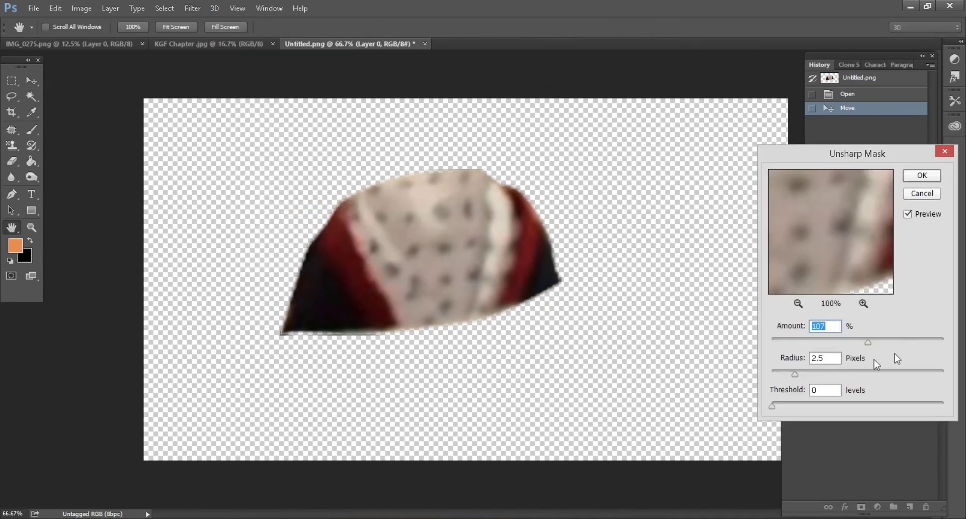
pyautogui.click(922, 175)
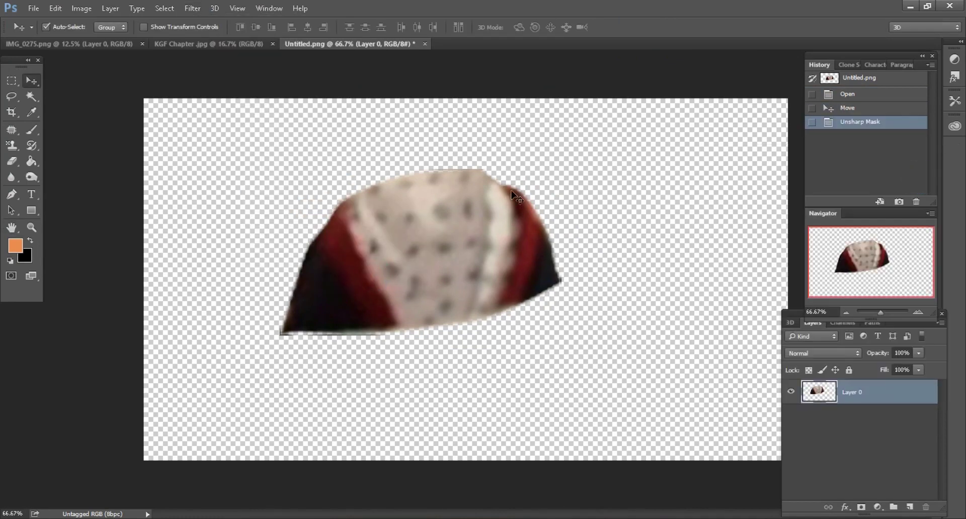
pyautogui.moveTo(518, 198)
pyautogui.mouseDown()
pyautogui.moveTo(140, 44)
pyautogui.moveTo(554, 227)
pyautogui.mouseUp()
pyautogui.hotkey('ctrl', '+')
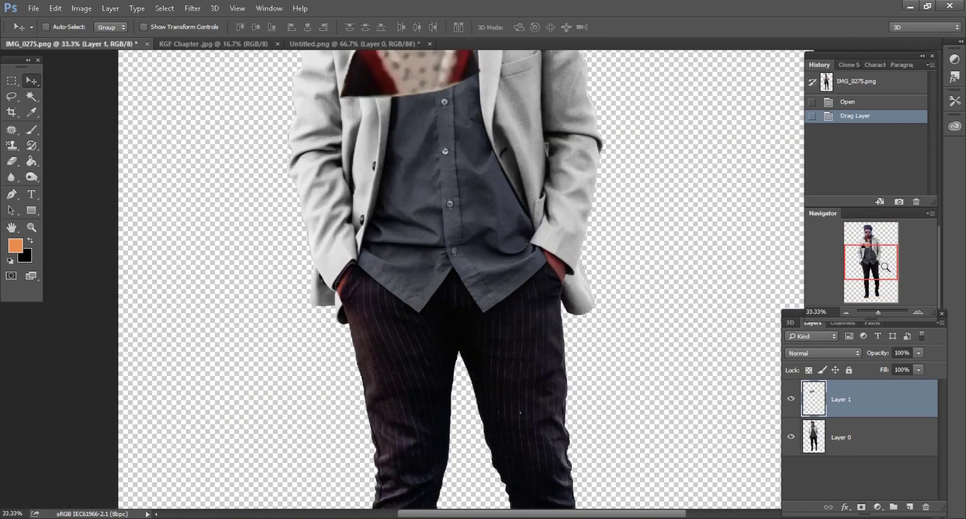
# Step: Convert the pocket-square layer to a smart object
pyautogui.hotkey('ctrl', '+')
pyautogui.rightClick(851, 391)
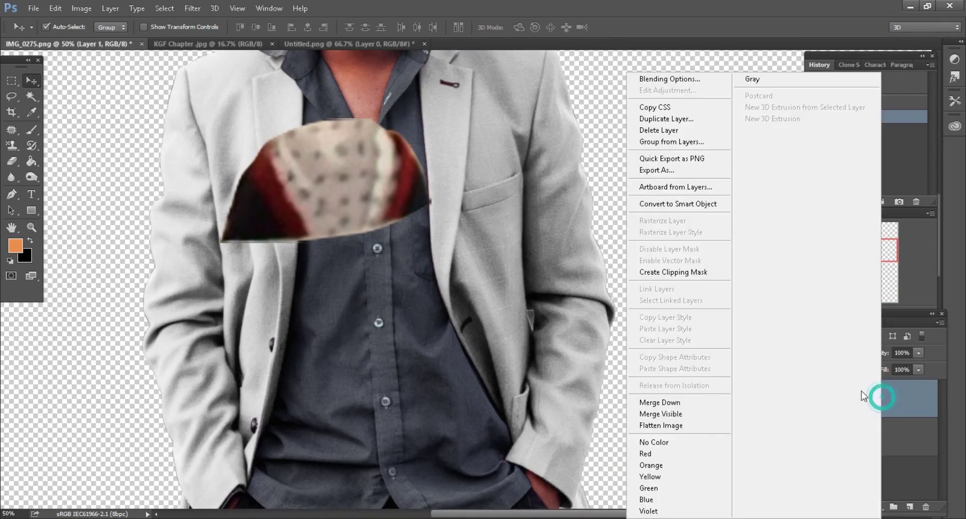
pyautogui.click(676, 204)
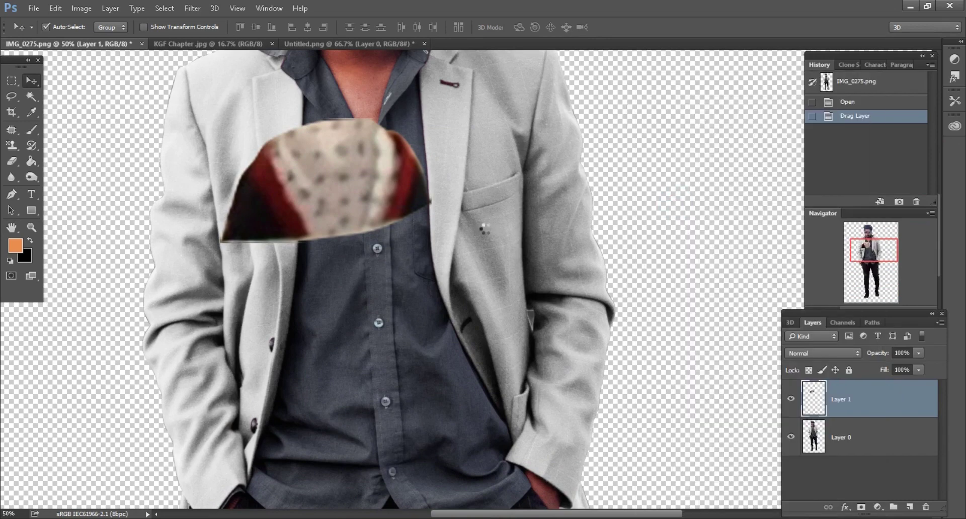
pyautogui.scroll(3, 484, 230)
pyautogui.hotkey('ctrl', '+')
pyautogui.moveTo(329, 272); pyautogui.dragTo(482, 242)
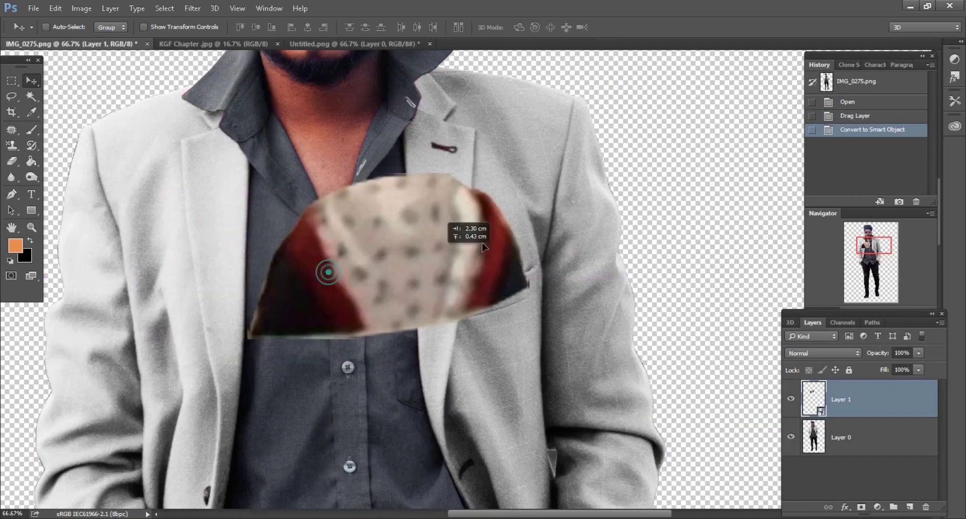
pyautogui.hotkey('ctrl', '+')
# Step: Free Transform the pocket square to 27%, place it over the breast pocket, rotated about -8.6°
pyautogui.click(55, 8)
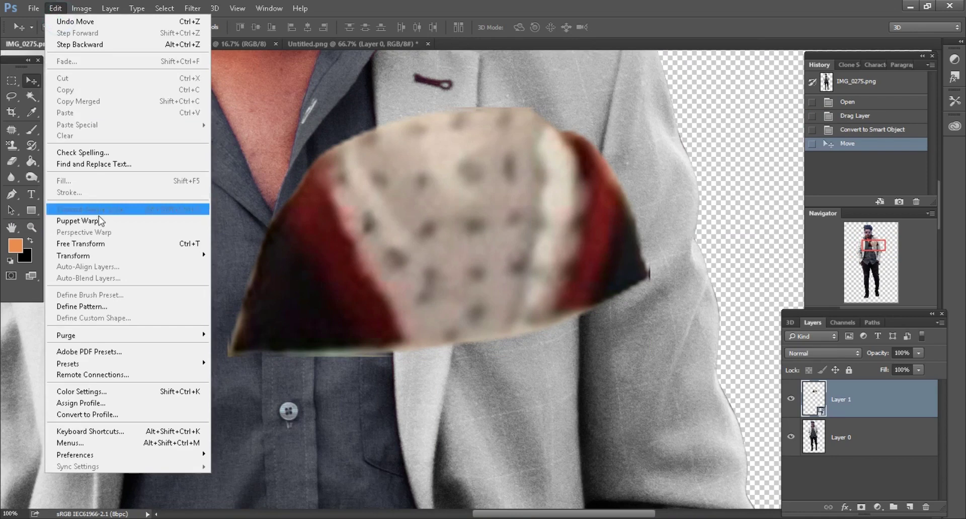
pyautogui.click(102, 244)
pyautogui.moveTo(234, 29); pyautogui.dragTo(197, 29)
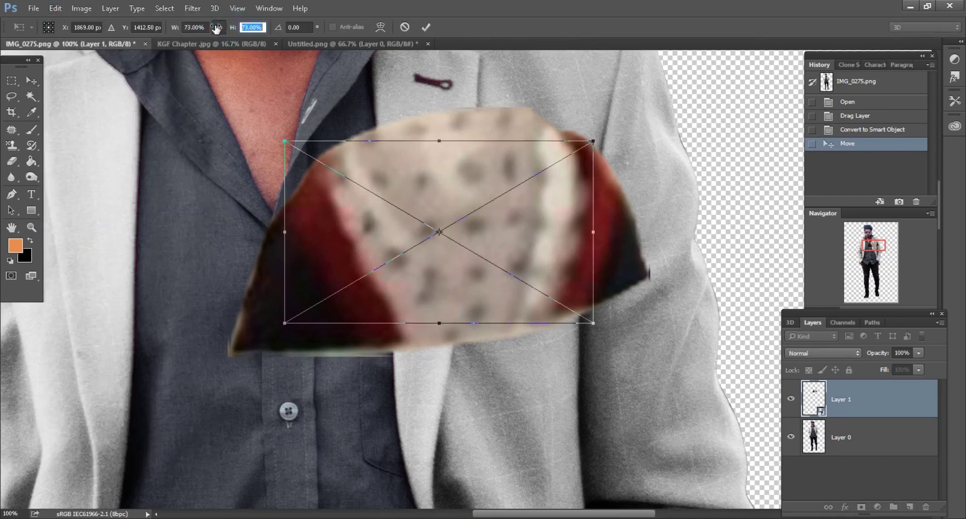
pyautogui.hotkey('ctrl', '+')
pyautogui.hotkey('ctrl', '+')
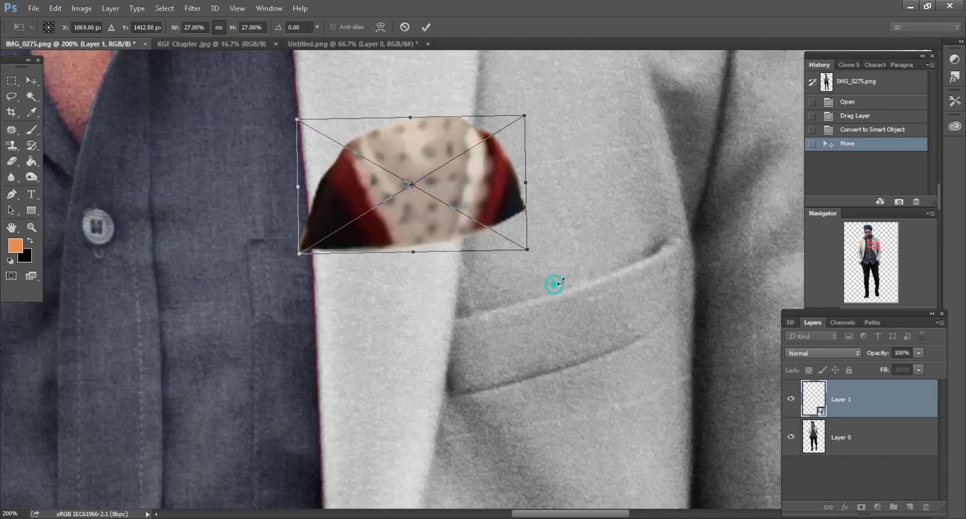
pyautogui.moveTo(557, 281); pyautogui.dragTo(554, 271)
pyautogui.moveTo(496, 194); pyautogui.dragTo(627, 244)
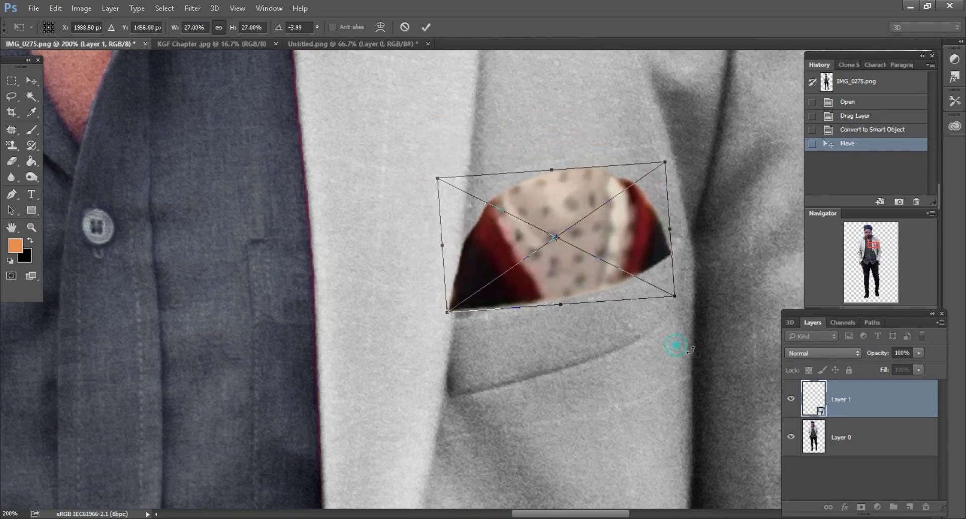
pyautogui.moveTo(681, 345); pyautogui.dragTo(698, 341)
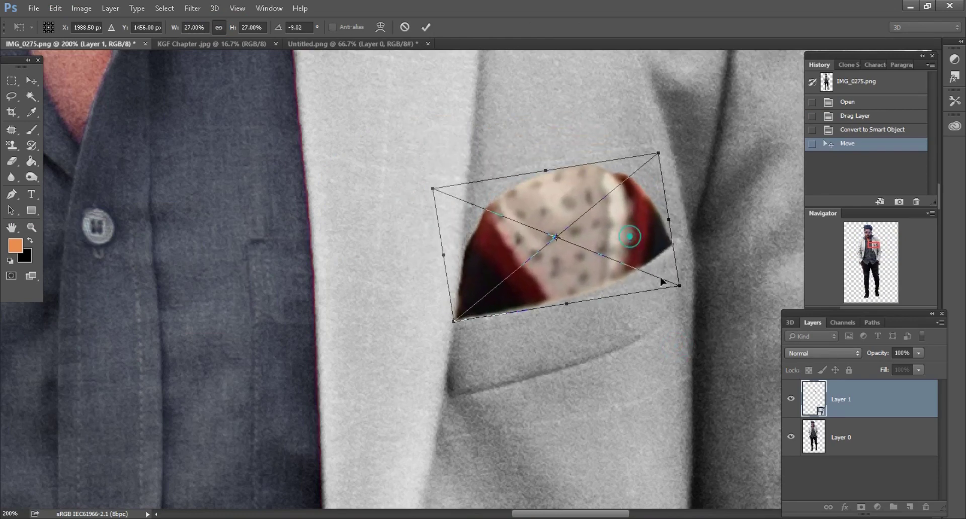
# Step: Warp the fabric's edges so it sits inside the jacket pocket, and commit the transform
pyautogui.rightClick(664, 324)
pyautogui.click(663, 426)
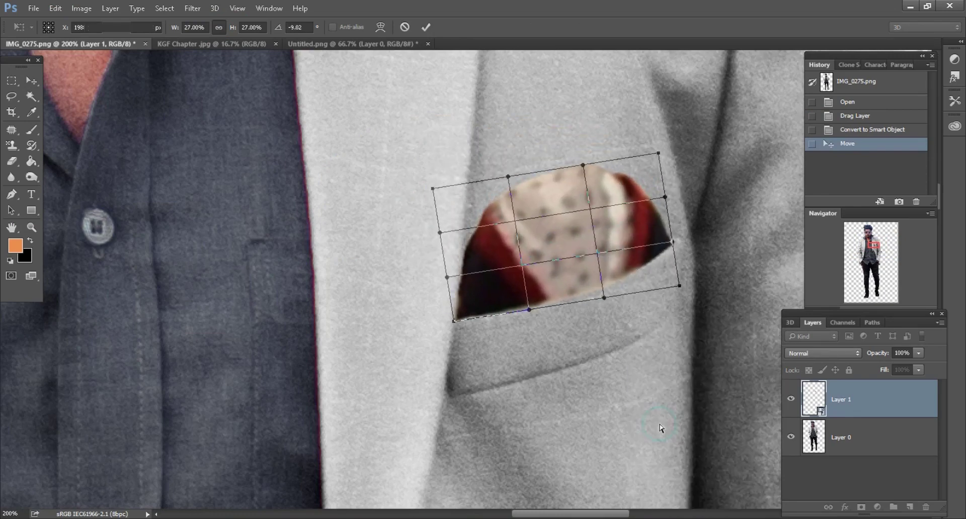
pyautogui.moveTo(649, 277); pyautogui.dragTo(644, 275)
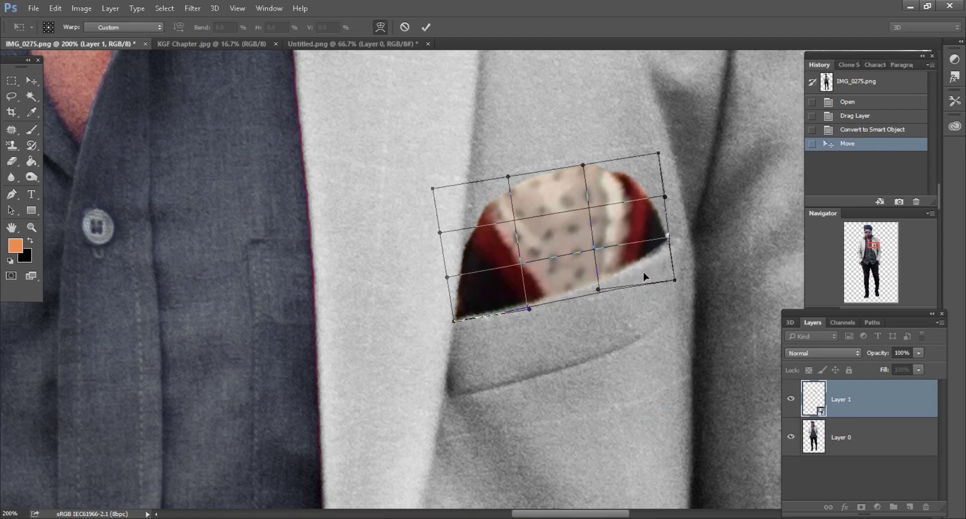
pyautogui.moveTo(663, 241); pyautogui.dragTo(680, 244)
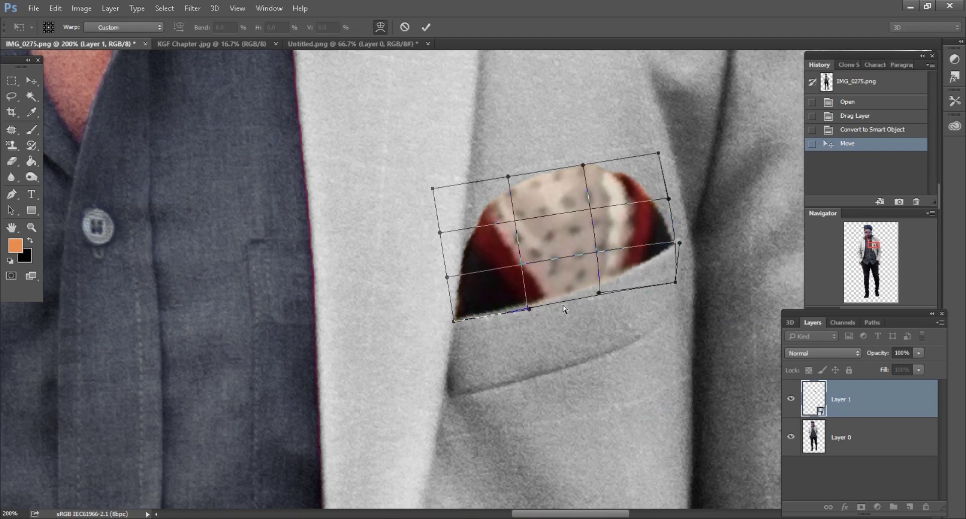
pyautogui.moveTo(564, 307); pyautogui.dragTo(556, 297)
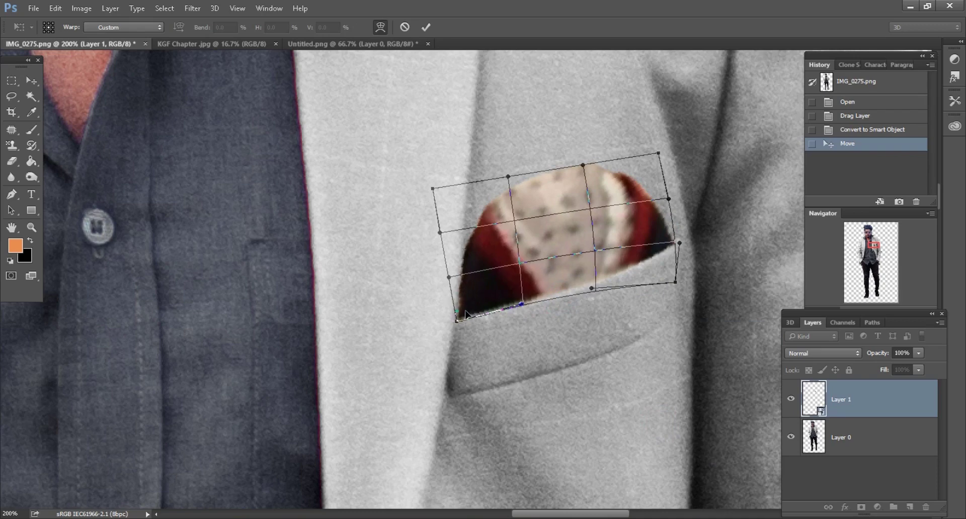
pyautogui.moveTo(465, 313); pyautogui.dragTo(466, 313)
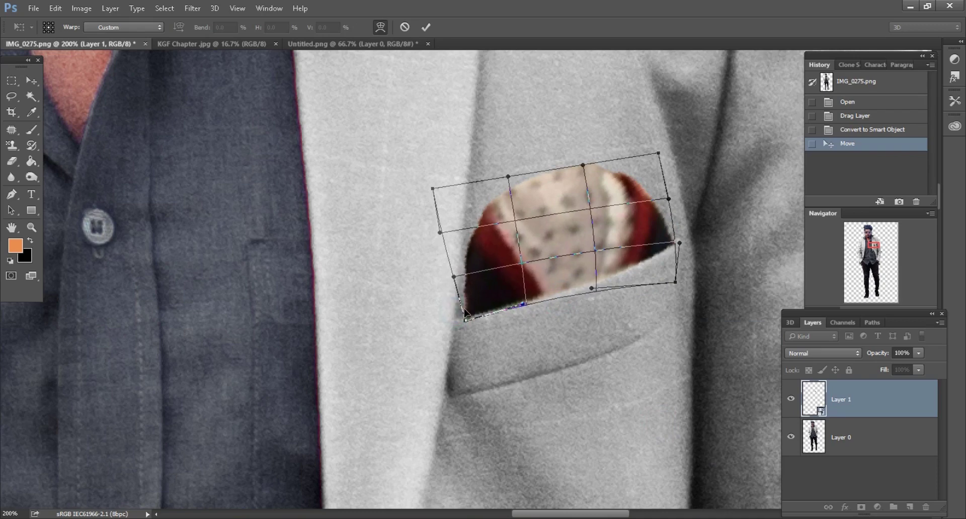
pyautogui.click(425, 27)
pyautogui.hotkey('ctrl', '-')
pyautogui.hotkey('ctrl', '-')
pyautogui.hotkey('ctrl', '-')
pyautogui.hotkey('ctrl', '-')
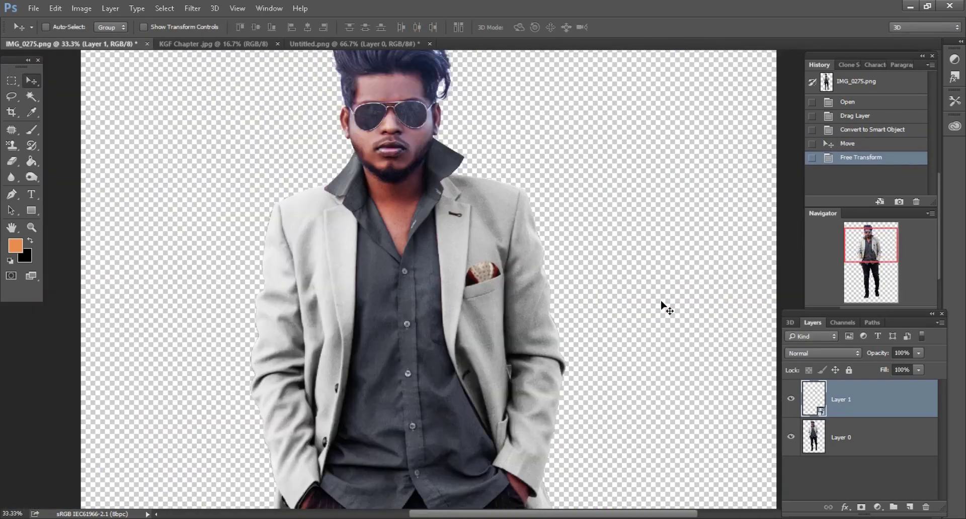
pyautogui.hotkey('ctrl', '-')
# Step: Merge the pocket square into the man's layer and drag him into KGF Chapter.jpg
pyautogui.rightClick(868, 410)
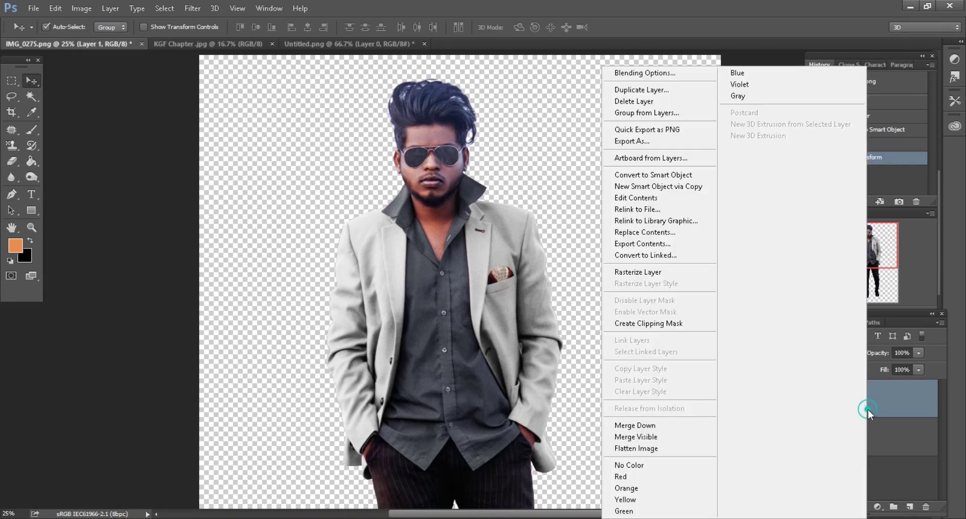
pyautogui.click(663, 431)
pyautogui.moveTo(434, 117); pyautogui.dragTo(448, 158)
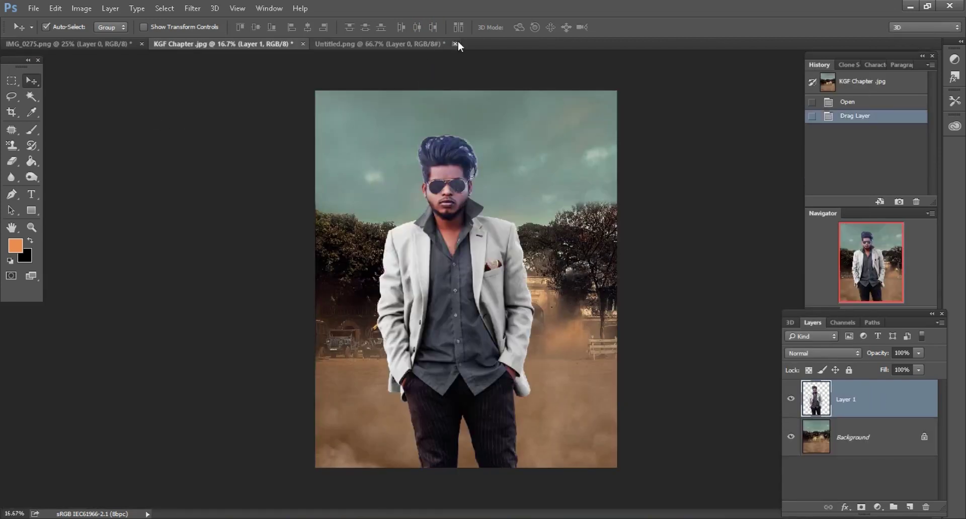
# Step: Close Untitled.png without saving changes
pyautogui.click(428, 44)
pyautogui.hotkey('ctrl', 'w')
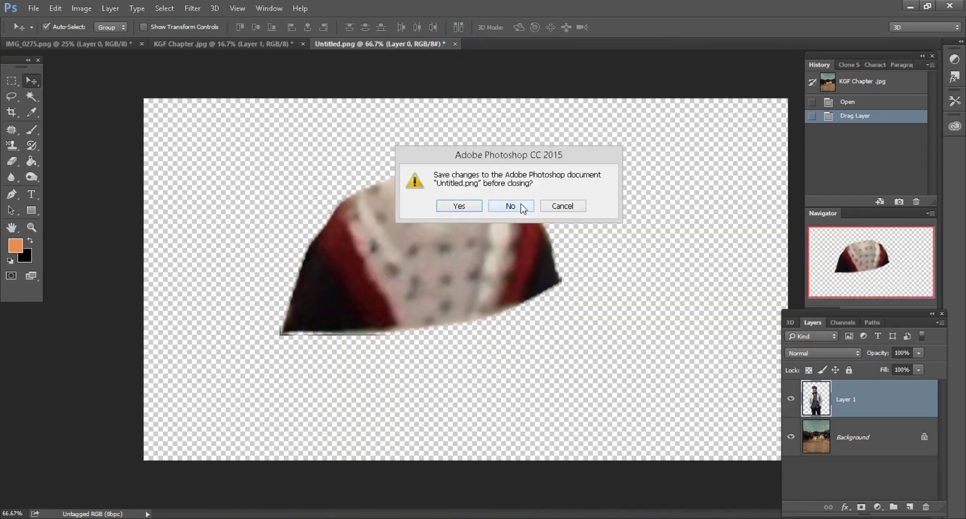
pyautogui.click(518, 148)
pyautogui.hotkey('ctrl', '-')
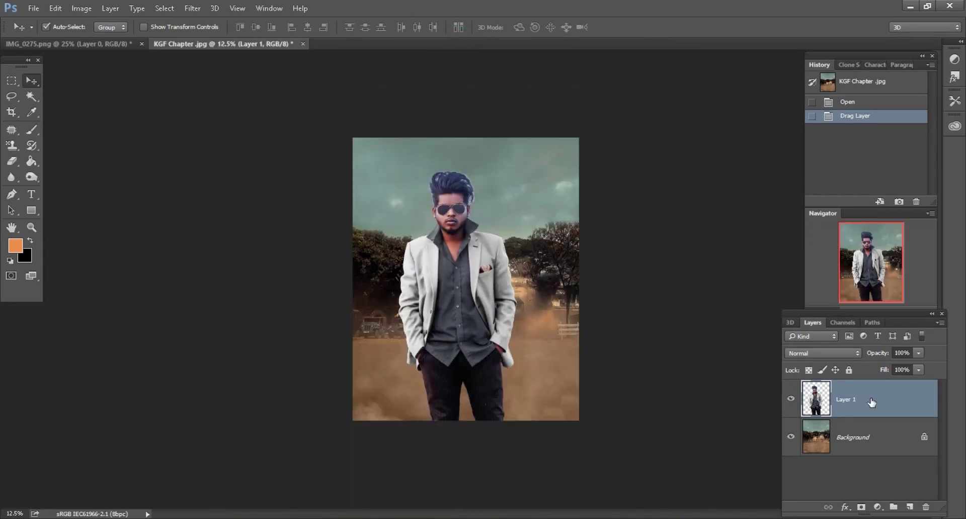
# Step: Convert the man's layer to a smart object and begin scaling and moving him with Free Transform
pyautogui.rightClick(872, 403)
pyautogui.click(700, 210)
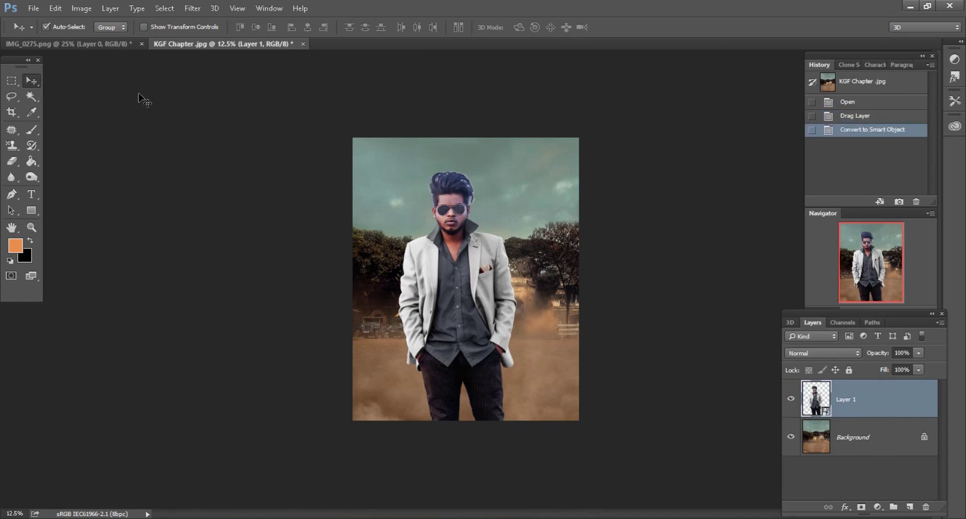
pyautogui.click(61, 11)
pyautogui.click(85, 242)
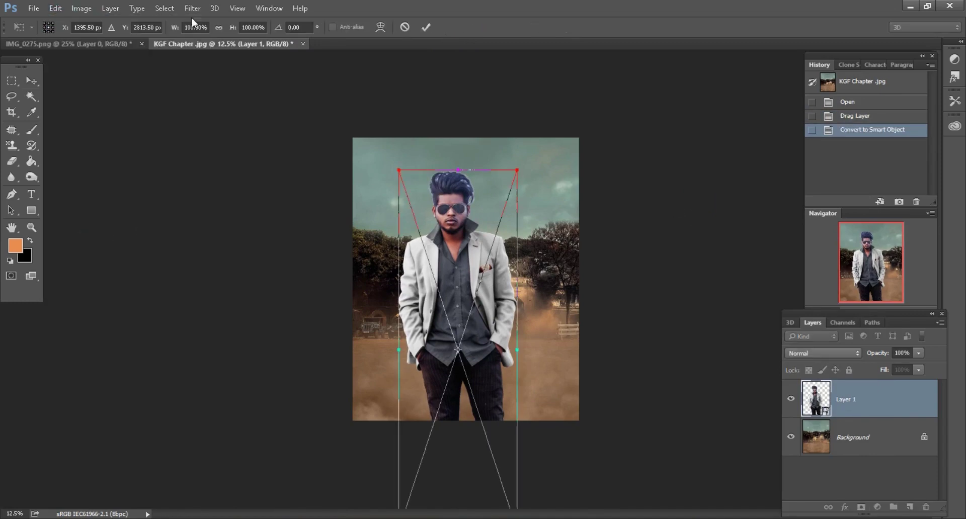
pyautogui.moveTo(235, 31); pyautogui.dragTo(214, 31)
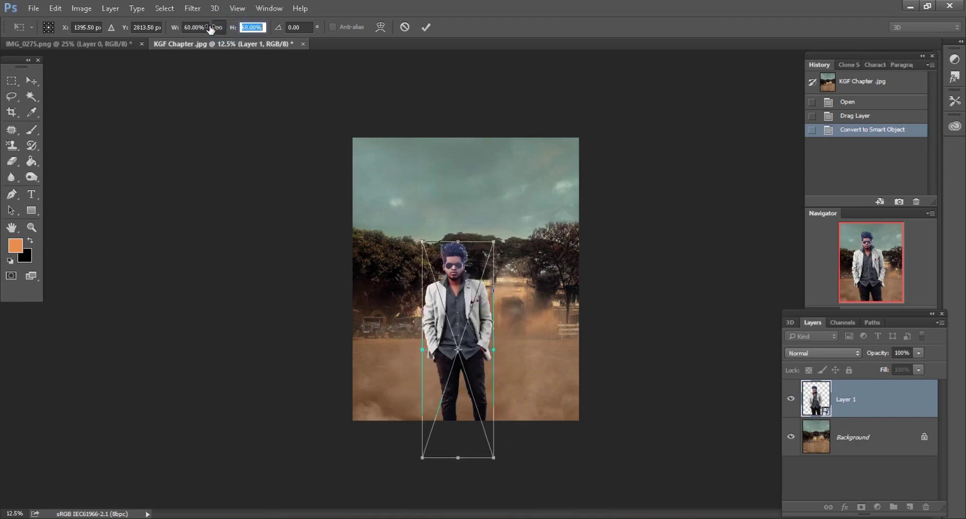
pyautogui.hotkey('ctrl', '+')
pyautogui.moveTo(454, 292); pyautogui.dragTo(465, 230)
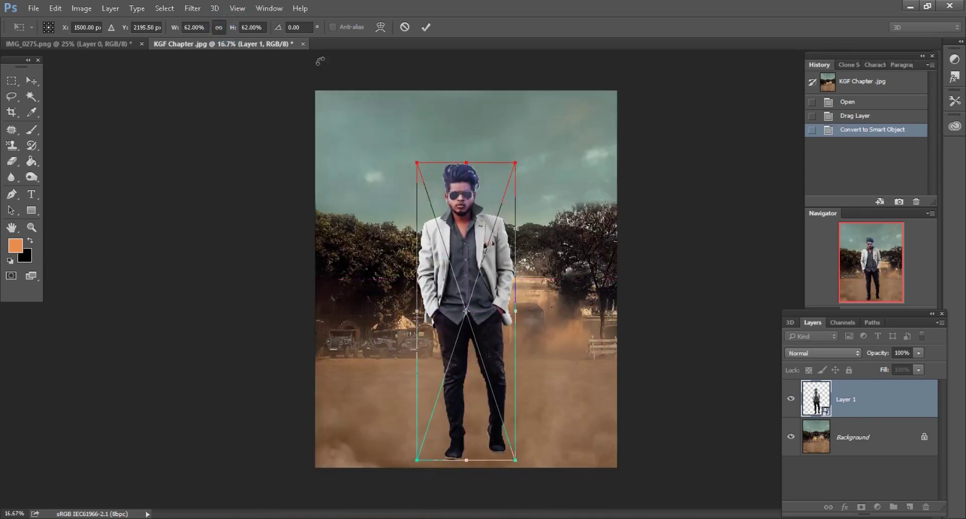
# Step: Scale the man down to 49%, set him on the ground near the centre, and apply
pyautogui.press('Down')
pyautogui.press('Down')
pyautogui.press('Down')
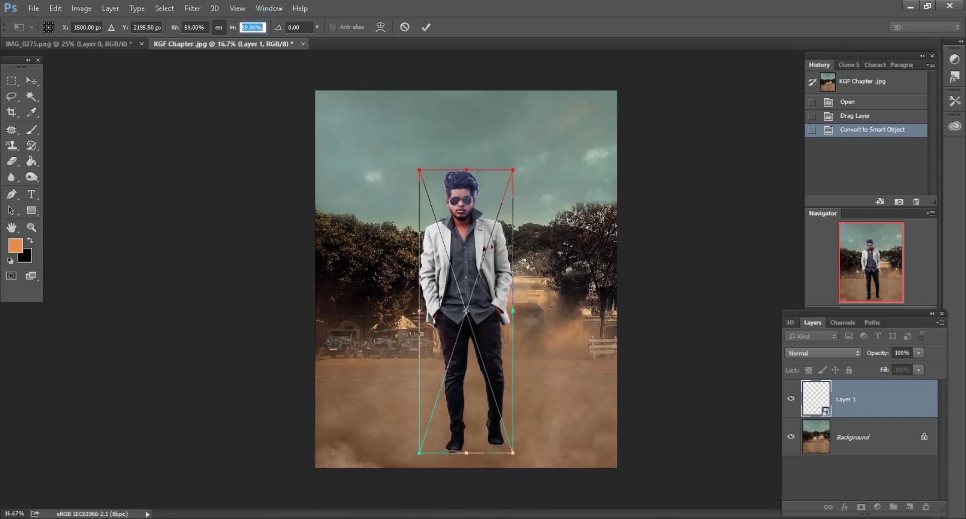
pyautogui.press('Down')
pyautogui.press('Down')
pyautogui.press('Down')
pyautogui.press('Down')
pyautogui.press('Down')
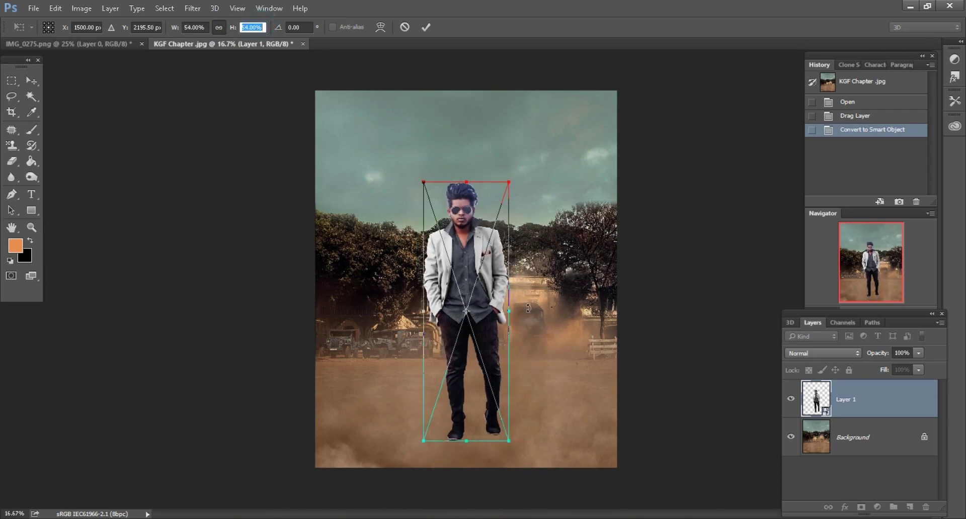
pyautogui.press('Down')
pyautogui.press('Down')
pyautogui.press('Down')
pyautogui.press('Down')
pyautogui.press('Down')
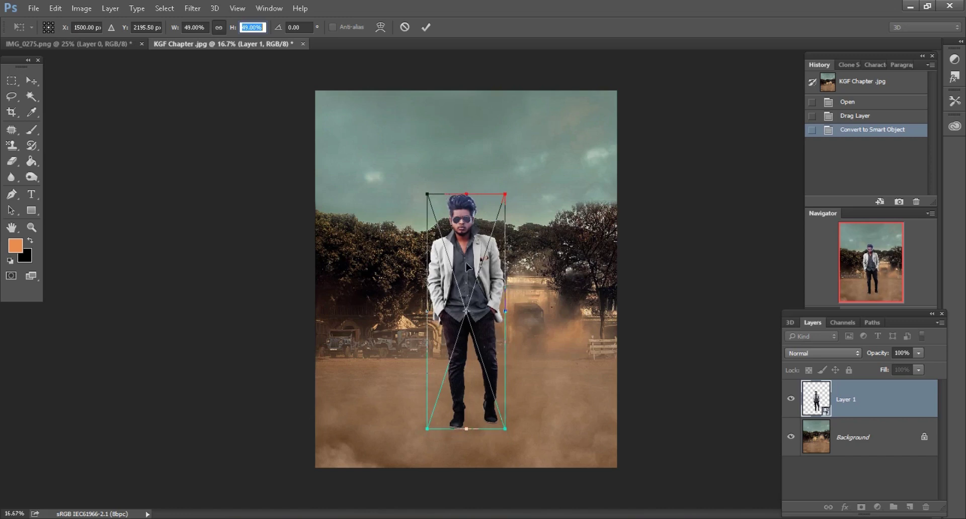
pyautogui.moveTo(467, 266); pyautogui.dragTo(473, 283)
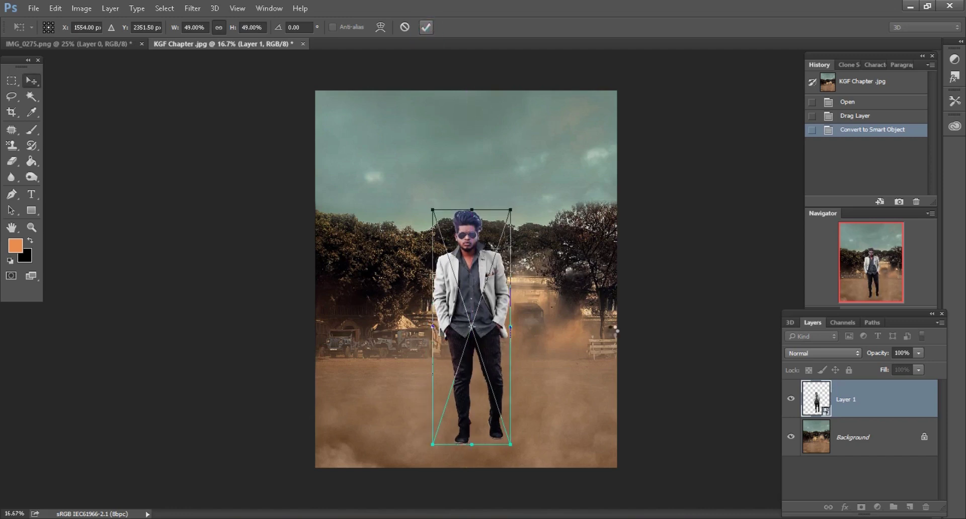
pyautogui.press('Return')
pyautogui.hotkey('ctrl', '-')
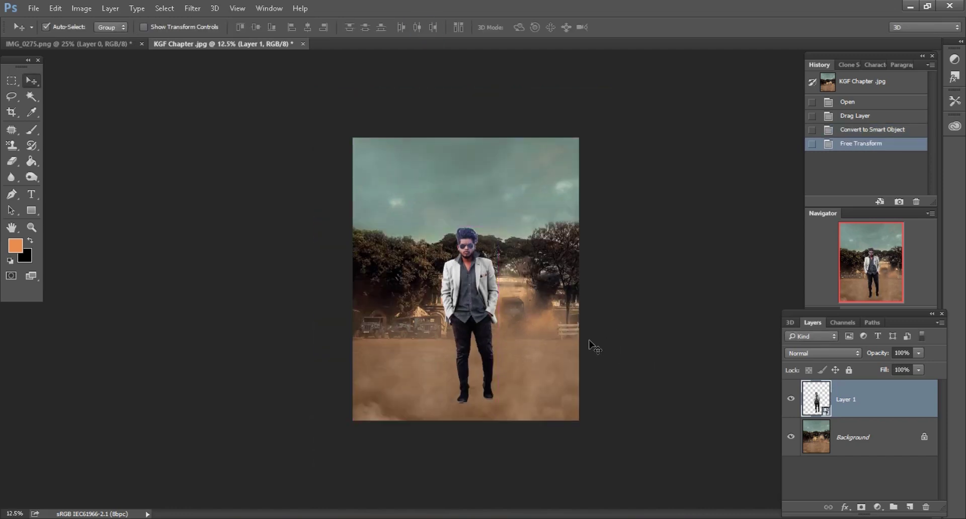
pyautogui.hotkey('ctrl', '+')
pyautogui.hotkey('ctrl', '+')
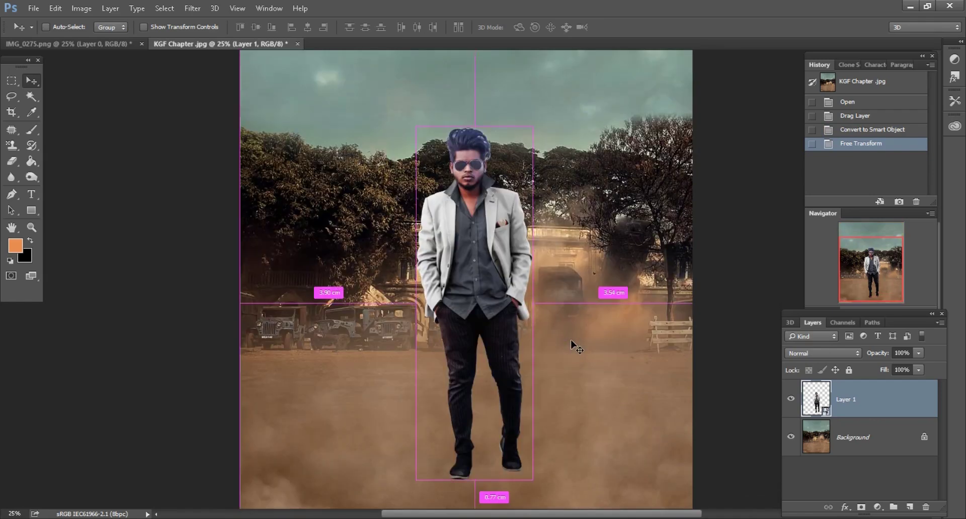
# Step: Add a Color-mode layer with the man's outline selected and a sampled brown foreground colour
pyautogui.hotkey('ctrl', '+')
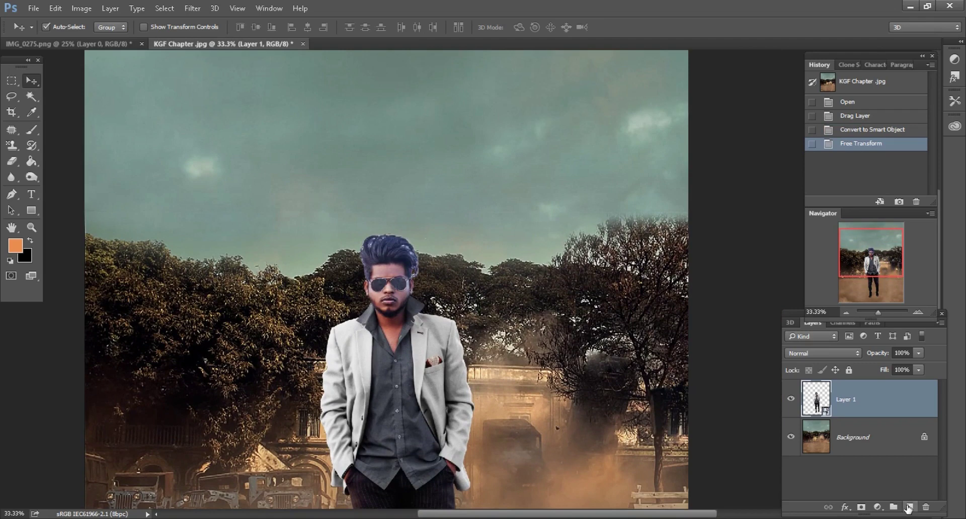
pyautogui.click(910, 506)
pyautogui.keyDown('ctrl'); pyautogui.click(816, 437); pyautogui.keyUp('ctrl')
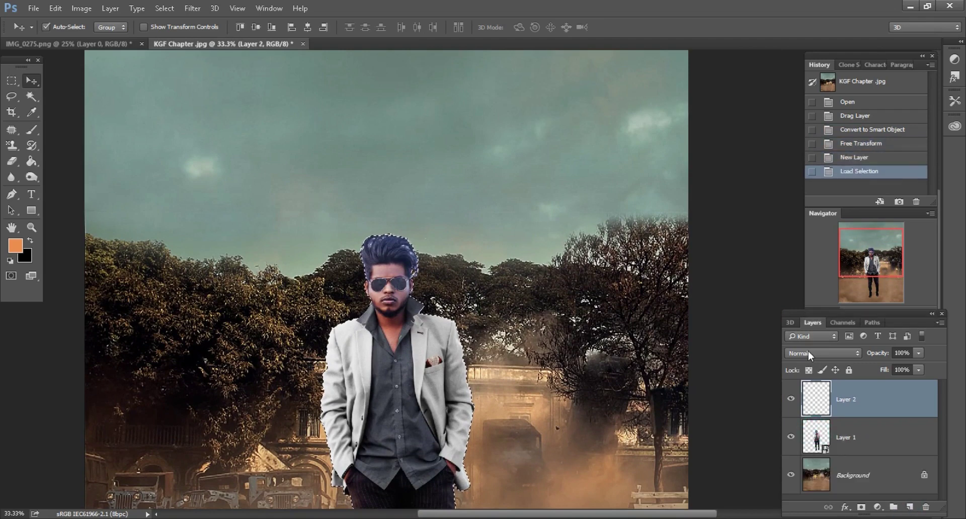
pyautogui.click(808, 352)
pyautogui.click(802, 336)
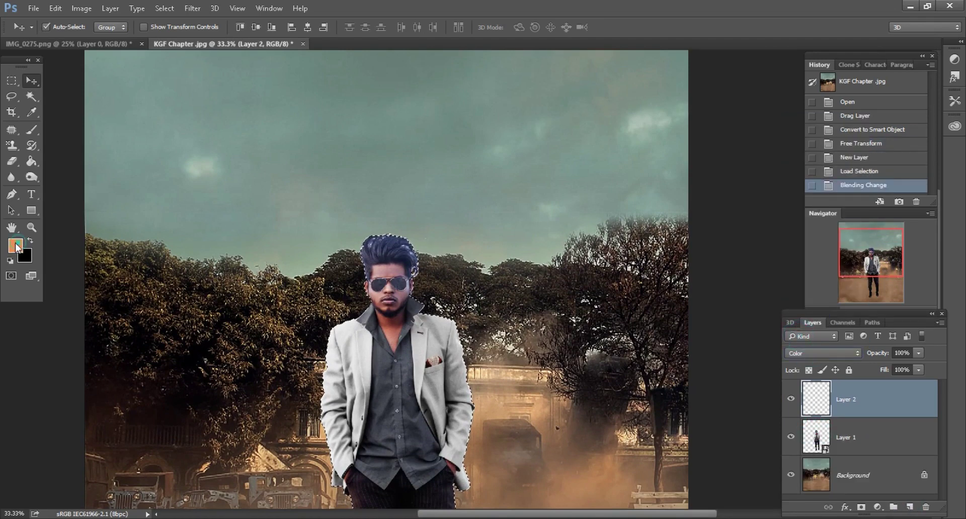
pyautogui.click(16, 246)
pyautogui.click(863, 207)
# Step: Paint the brown tint over the man's trousers and body with a large soft brush
pyautogui.press('b')
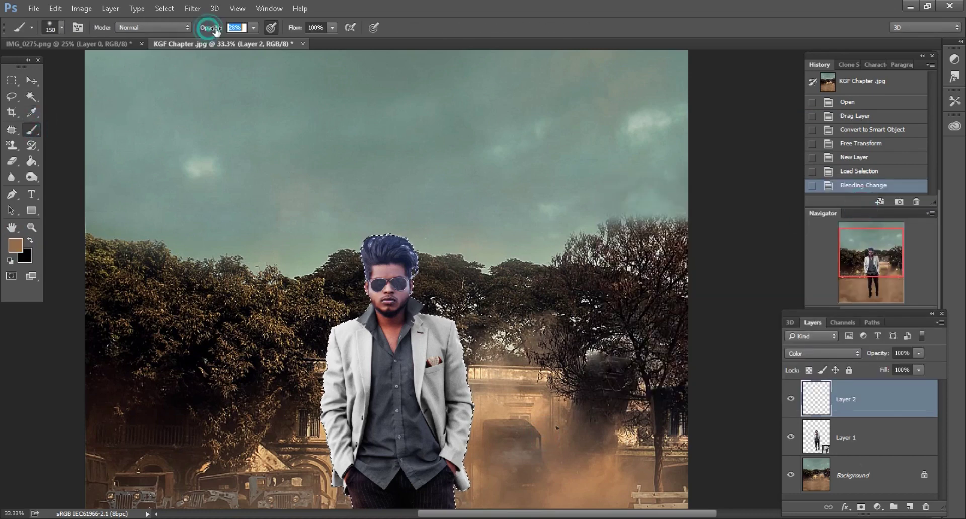
pyautogui.scroll(-5, 402, 352)
pyautogui.press(']')
pyautogui.press(']')
pyautogui.press(']')
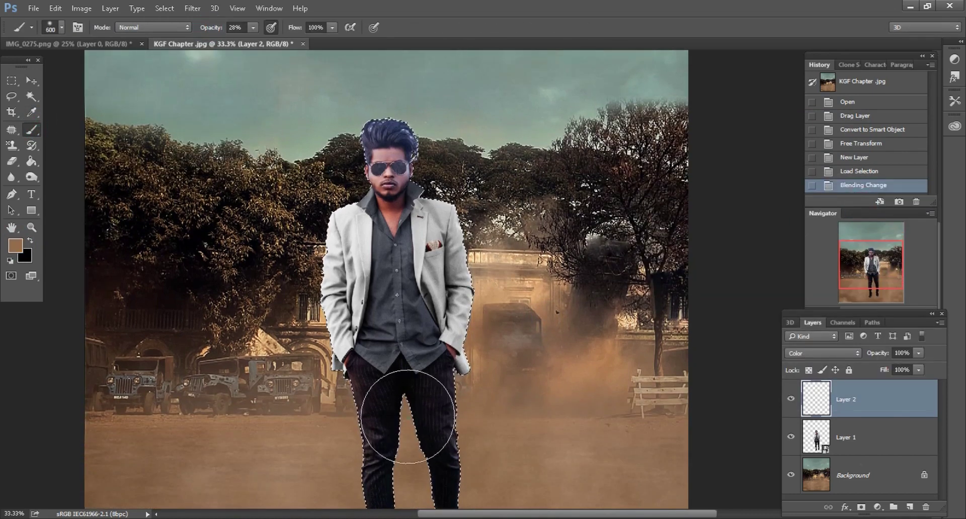
pyautogui.moveTo(407, 416); pyautogui.dragTo(420, 423)
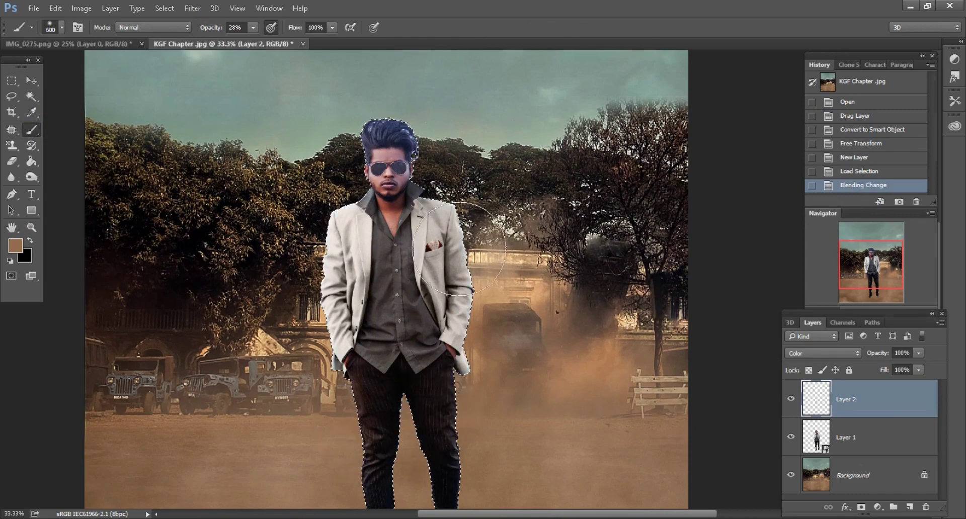
pyautogui.moveTo(481, 282)
pyautogui.mouseDown()
pyautogui.moveTo(497, 394)
pyautogui.moveTo(389, 433)
pyautogui.mouseUp()
pyautogui.hotkey('ctrl', '-')
pyautogui.click(489, 472)
pyautogui.scroll(3, 470, 355)
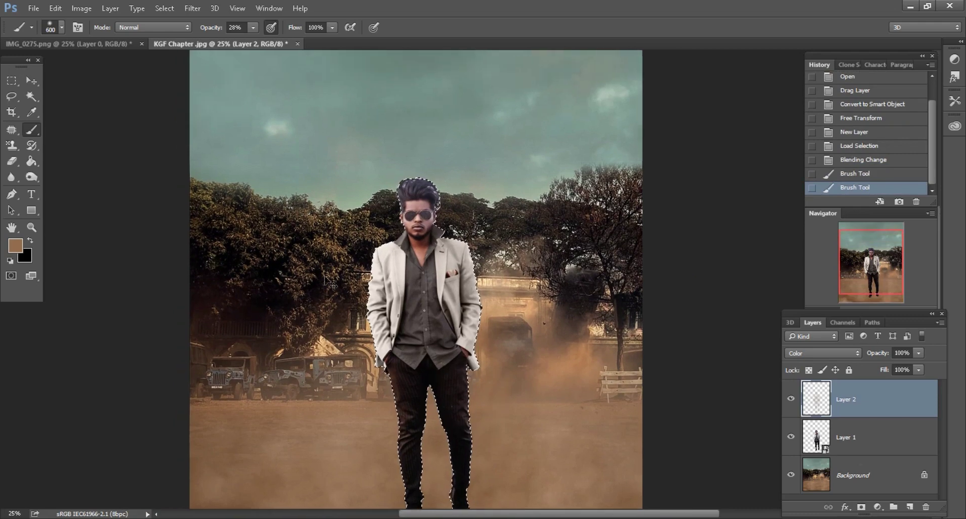
# Step: Clear the selection around the man and select the Background layer
pyautogui.click(15, 96)
pyautogui.click(291, 202)
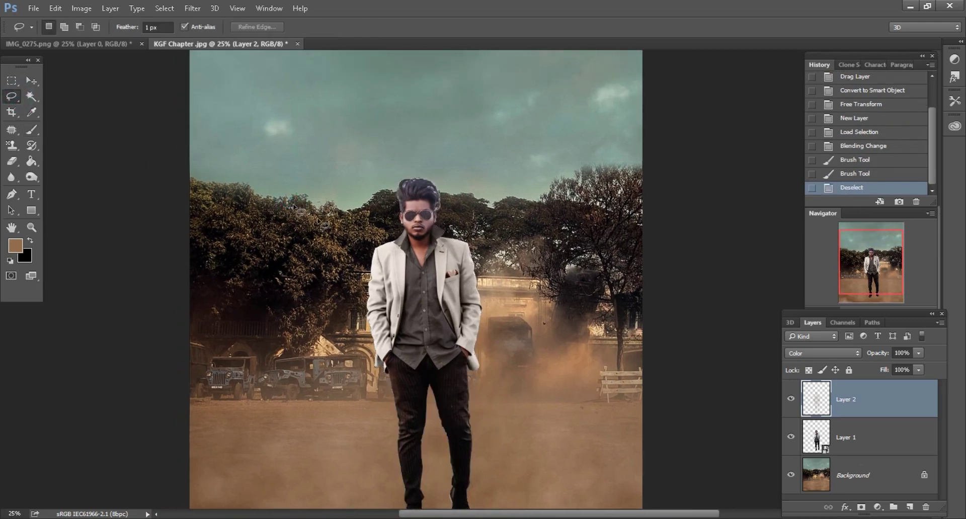
pyautogui.scroll(-1, 552, 359)
pyautogui.scroll(1, 574, 372)
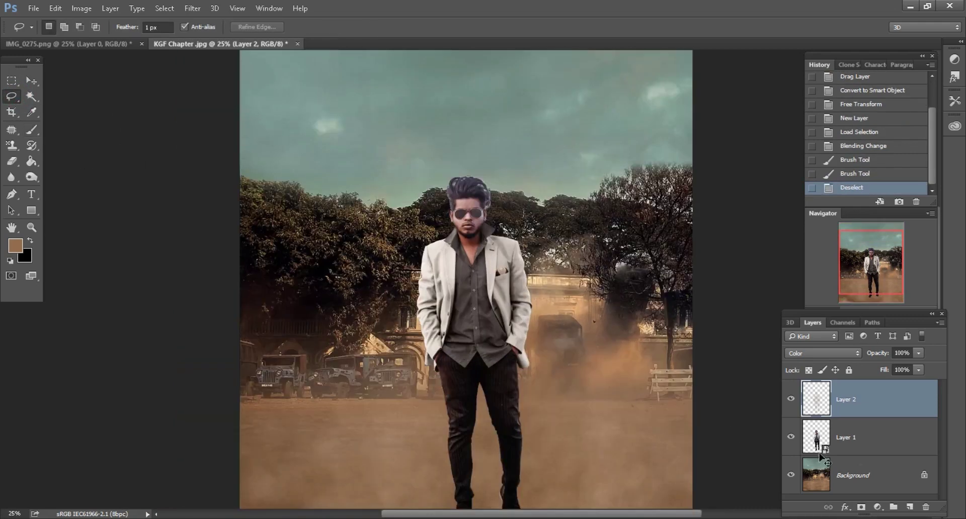
pyautogui.click(891, 481)
# Step: Add a Screen-mode layer above the background with a light peach brush colour
pyautogui.click(909, 507)
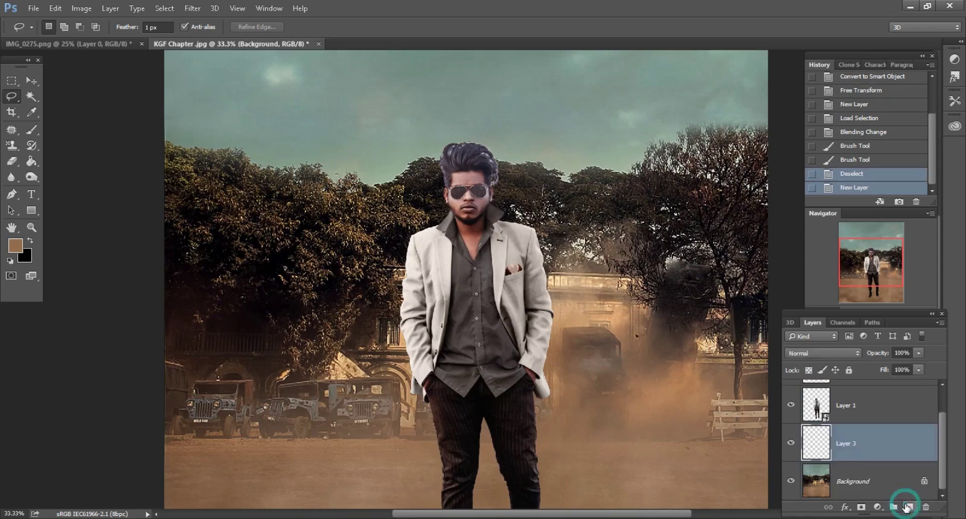
pyautogui.click(823, 353)
pyautogui.click(797, 192)
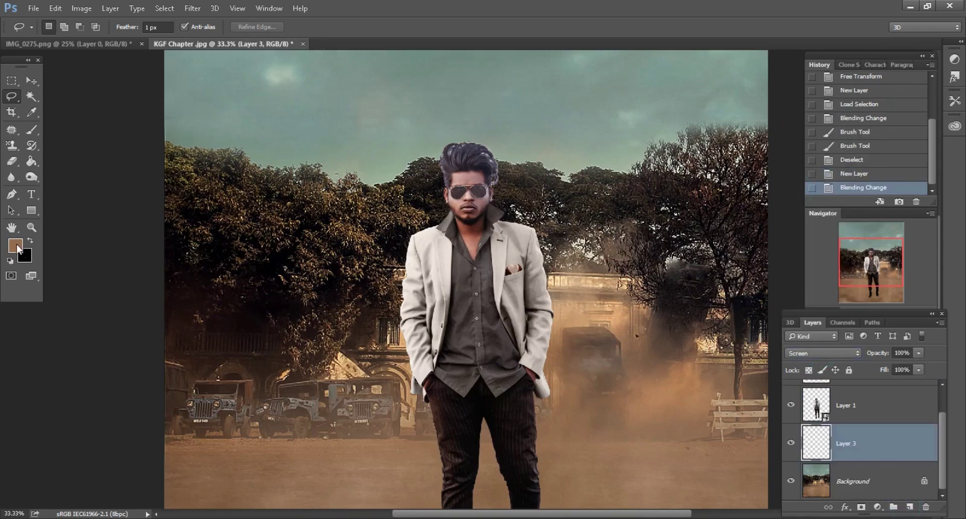
pyautogui.click(15, 246)
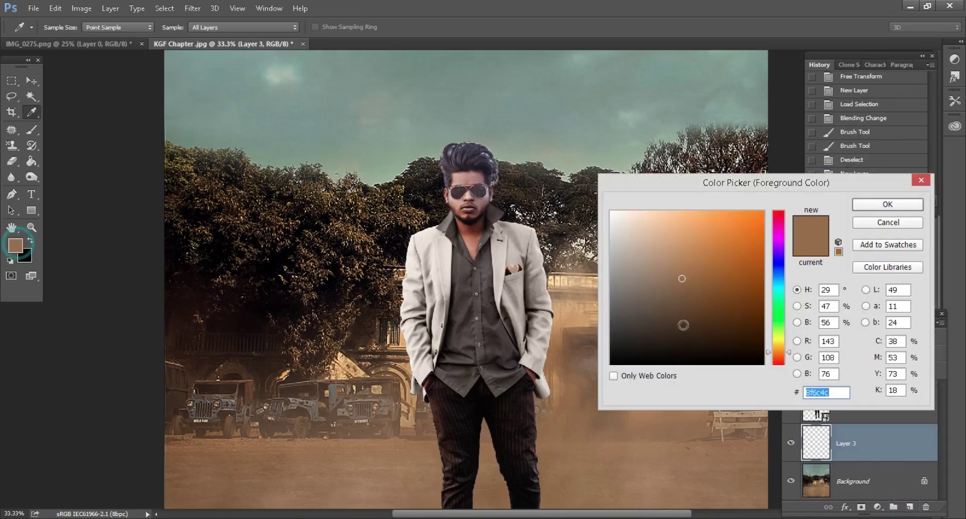
pyautogui.click(896, 205)
pyautogui.click(33, 132)
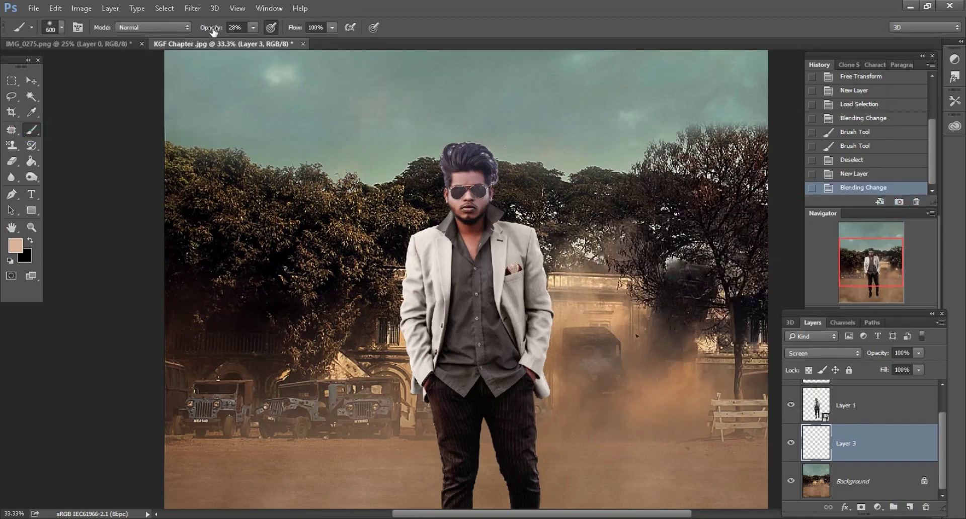
# Step: Paint a soft peach glow around the man's face and body
pyautogui.scroll(1, 481, 273)
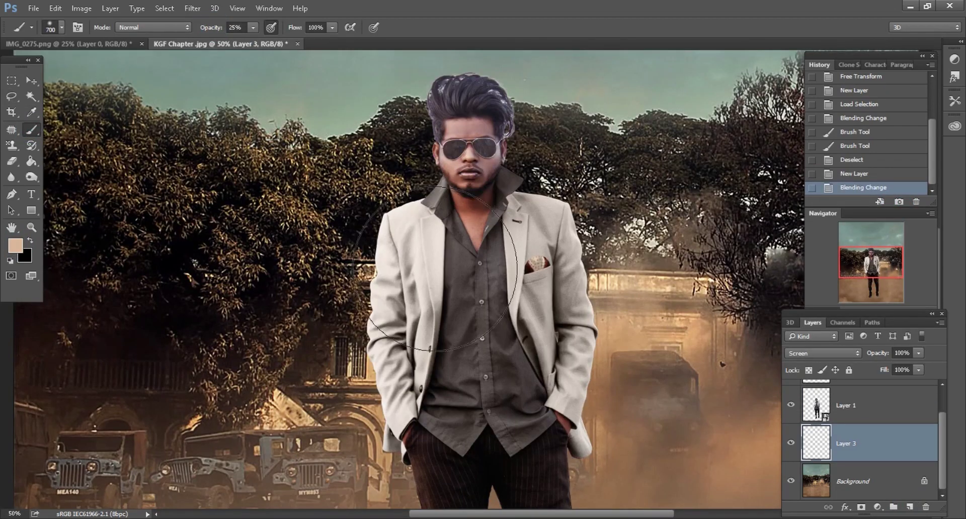
pyautogui.press(']')
pyautogui.press(']')
pyautogui.press(']')
pyautogui.moveTo(418, 161)
pyautogui.mouseDown()
pyautogui.moveTo(438, 176)
pyautogui.moveTo(413, 211)
pyautogui.mouseUp()
pyautogui.moveTo(443, 146)
pyautogui.mouseDown()
pyautogui.moveTo(503, 166)
pyautogui.moveTo(495, 183)
pyautogui.moveTo(519, 197)
pyautogui.moveTo(478, 201)
pyautogui.mouseUp()
pyautogui.press('[')
pyautogui.press('[')
pyautogui.press(']')
pyautogui.press(']')
pyautogui.press(']')
pyautogui.moveTo(539, 367)
pyautogui.mouseDown()
pyautogui.moveTo(453, 403)
pyautogui.moveTo(357, 410)
pyautogui.mouseUp()
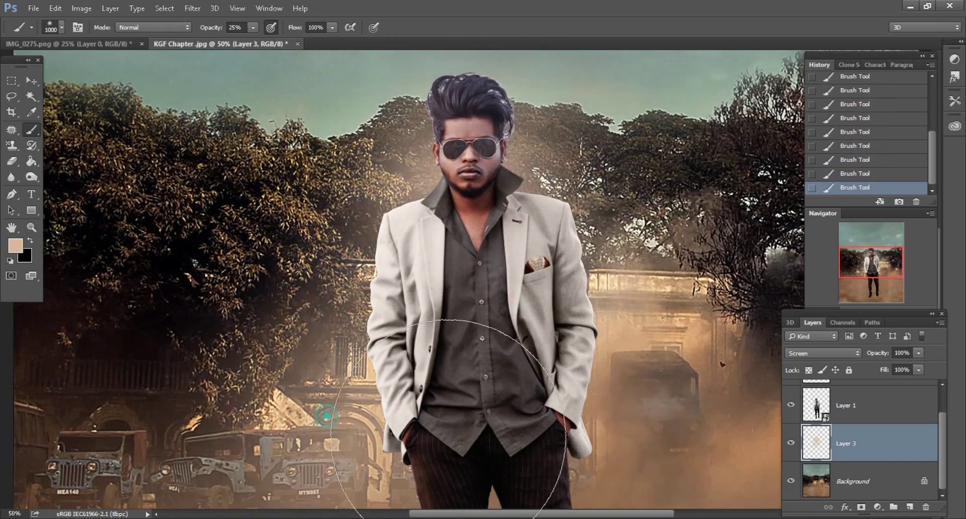
pyautogui.press('[')
pyautogui.press('[')
# Step: Dab peach haze onto the right-hand tree and over the left trees with a smaller brush
pyautogui.scroll(-1, 503, 325)
pyautogui.scroll(-1, 501, 323)
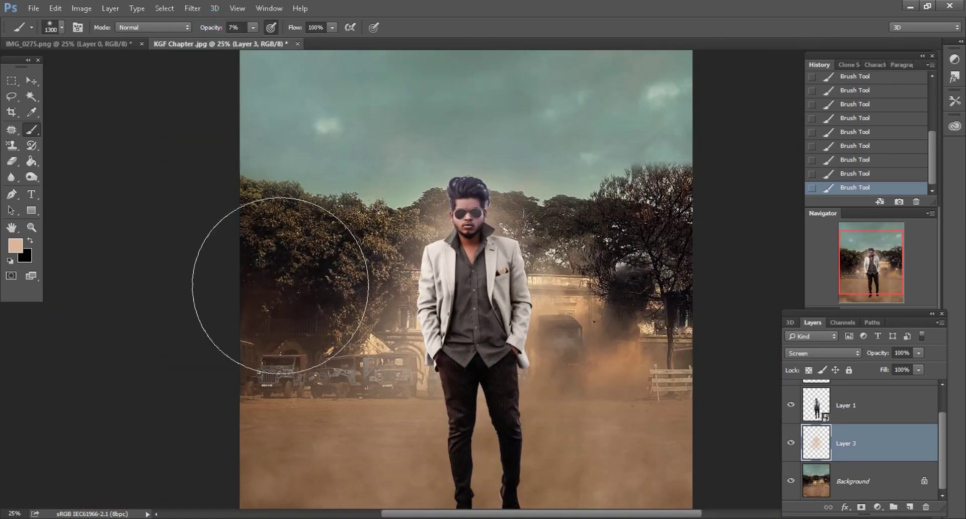
pyautogui.press('[')
pyautogui.press('[')
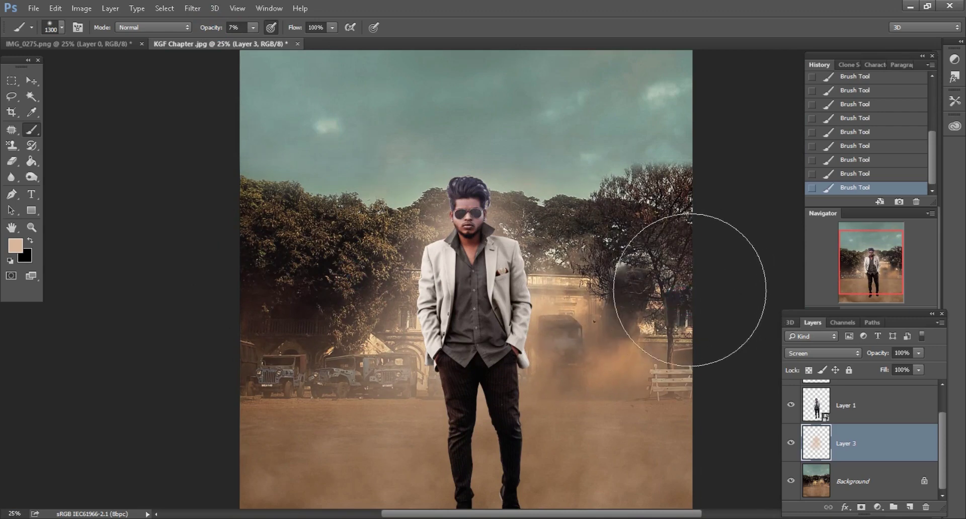
pyautogui.click(630, 281)
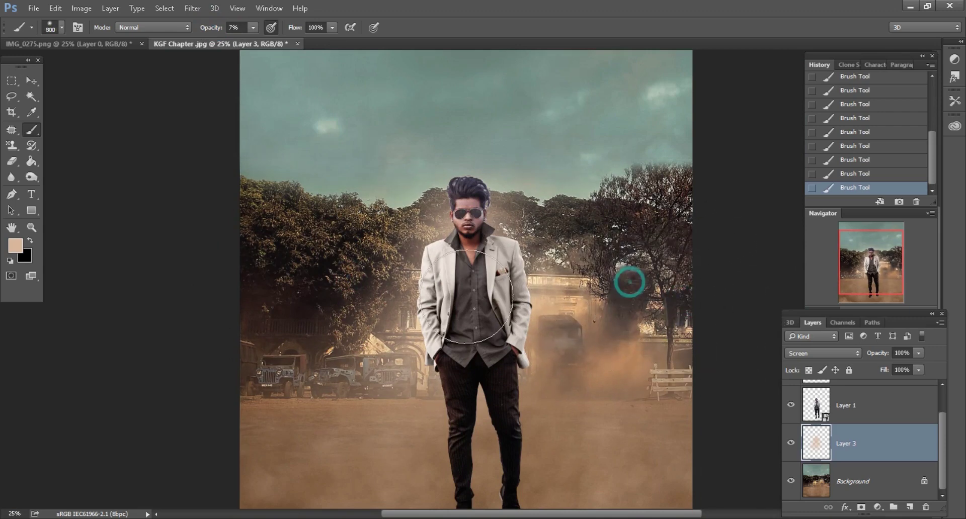
pyautogui.press('[')
pyautogui.moveTo(352, 277); pyautogui.dragTo(322, 254)
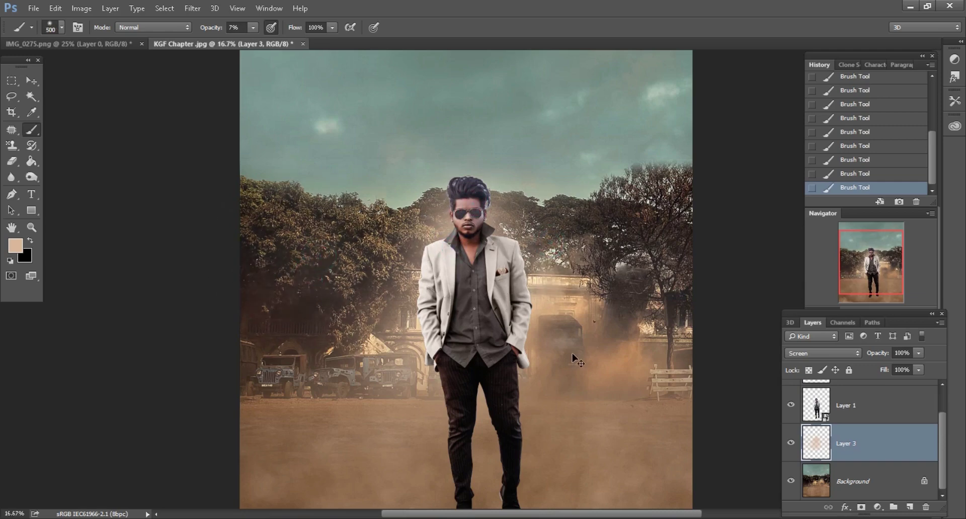
pyautogui.hotkey('ctrl', '-')
pyautogui.hotkey('ctrl', '+')
pyautogui.hotkey('ctrl', '+')
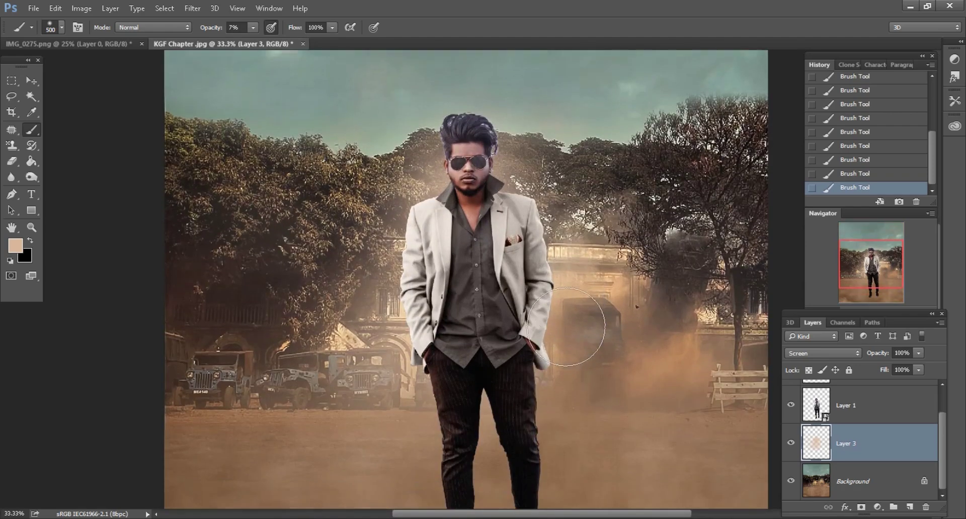
pyautogui.scroll(-3, 566, 327)
# Step: Select Layer 1 and add a layer mask to it
pyautogui.scroll(-1, 554, 383)
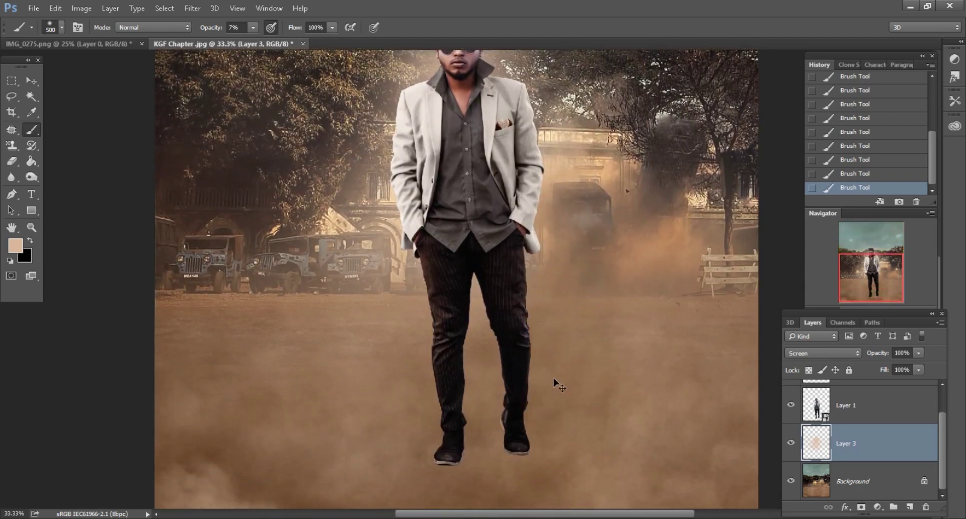
pyautogui.scroll(-1, 583, 399)
pyautogui.scroll(-1, 582, 398)
pyautogui.click(855, 406)
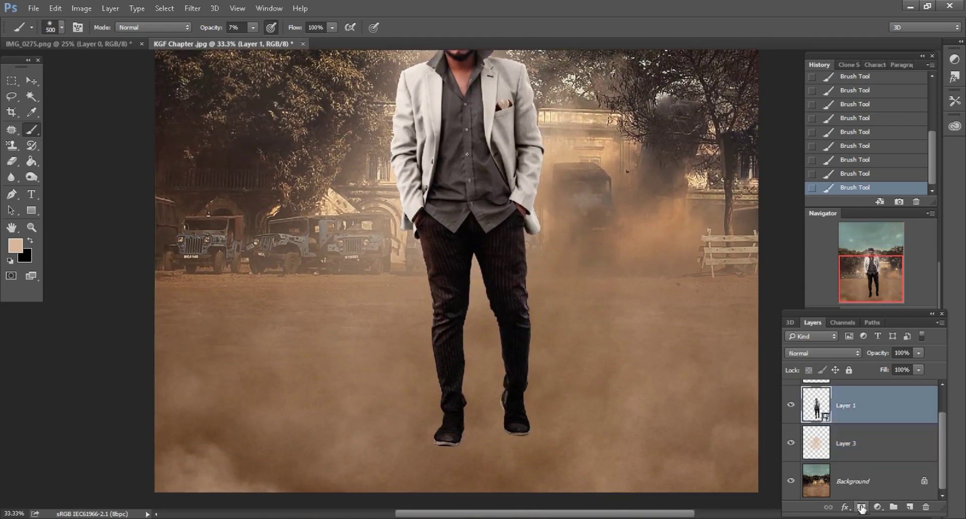
pyautogui.click(862, 508)
pyautogui.scroll(-1, 485, 400)
pyautogui.scroll(-1, 485, 400)
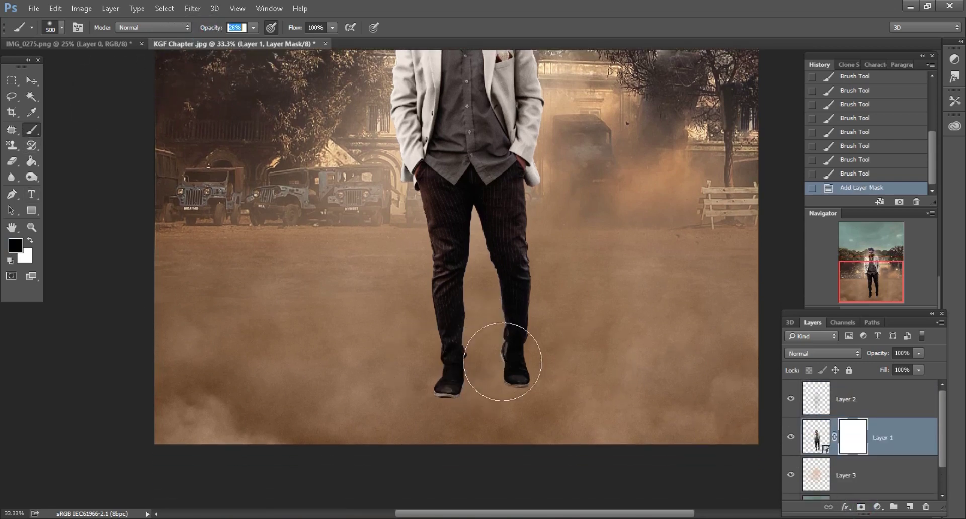
pyautogui.scroll(1, 503, 360)
# Step: Paint black on the mask to fade the shoes and lower legs into the dust
pyautogui.moveTo(556, 356); pyautogui.dragTo(423, 355)
pyautogui.press('[')
pyautogui.press('[')
pyautogui.moveTo(516, 405)
pyautogui.mouseDown()
pyautogui.moveTo(407, 405)
pyautogui.moveTo(425, 410)
pyautogui.moveTo(545, 302)
pyautogui.moveTo(410, 258)
pyautogui.moveTo(552, 339)
pyautogui.moveTo(543, 324)
pyautogui.mouseUp()
pyautogui.press(']')
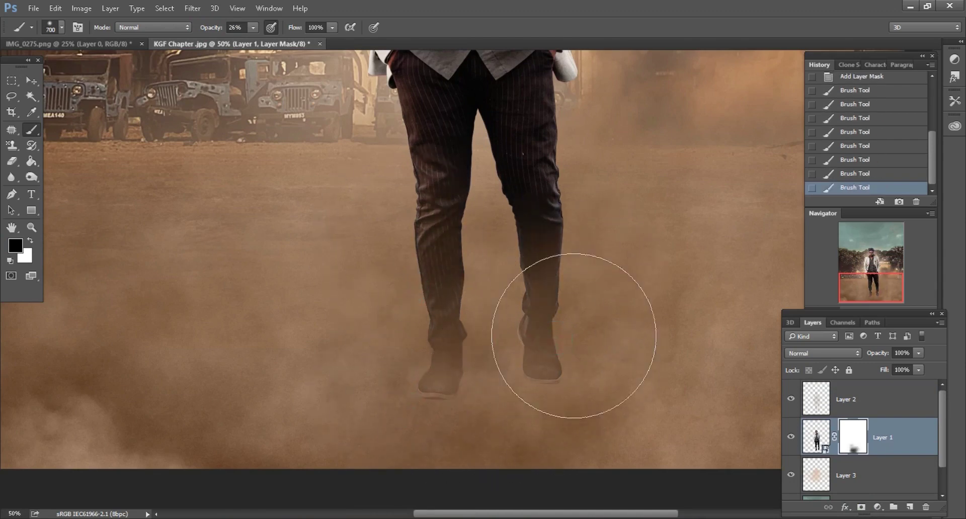
pyautogui.press('[')
pyautogui.moveTo(374, 408); pyautogui.dragTo(433, 419)
pyautogui.press('[')
pyautogui.press('[')
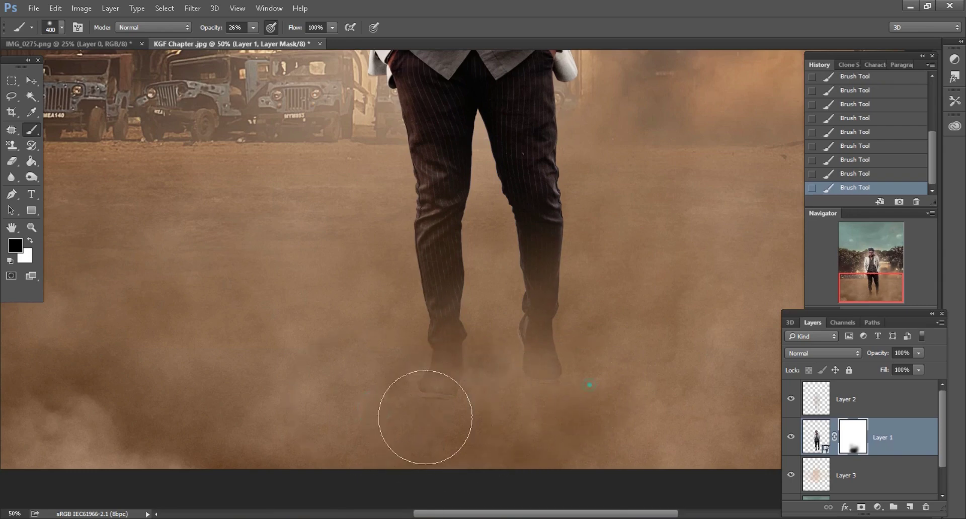
# Step: Review the whole image and switch from the mask back to Layer 1's pixels
pyautogui.hotkey('ctrl', '-')
pyautogui.hotkey('ctrl', '-')
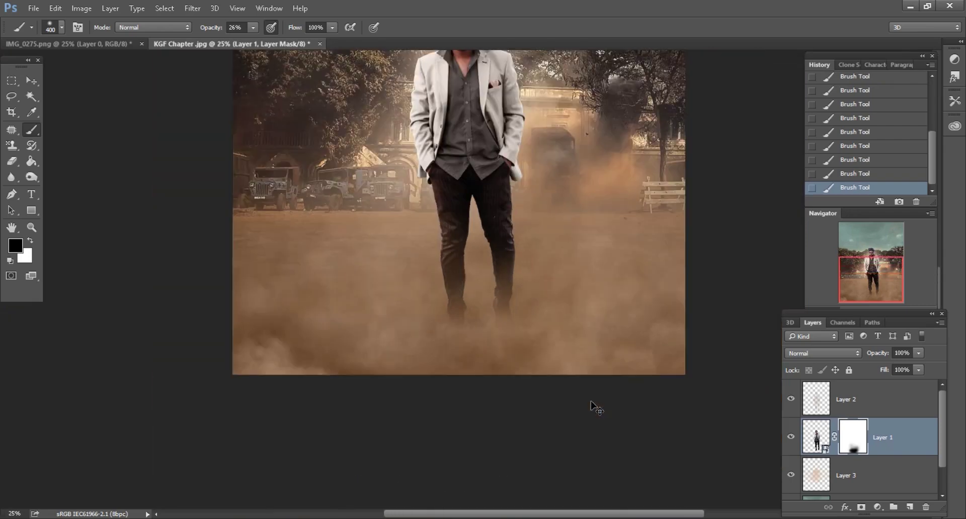
pyautogui.hotkey('ctrl', '-')
pyautogui.hotkey('ctrl', '+')
pyautogui.hotkey('ctrl', '+')
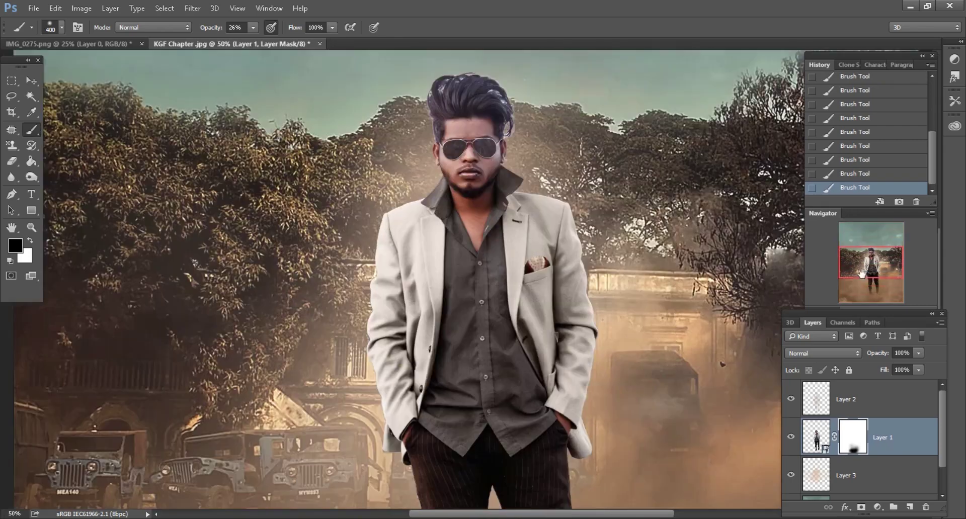
pyautogui.click(867, 291)
pyautogui.click(817, 439)
# Step: On a new layer limited to the man's outline, lighten his trousers with a 700 peach brush
pyautogui.click(910, 507)
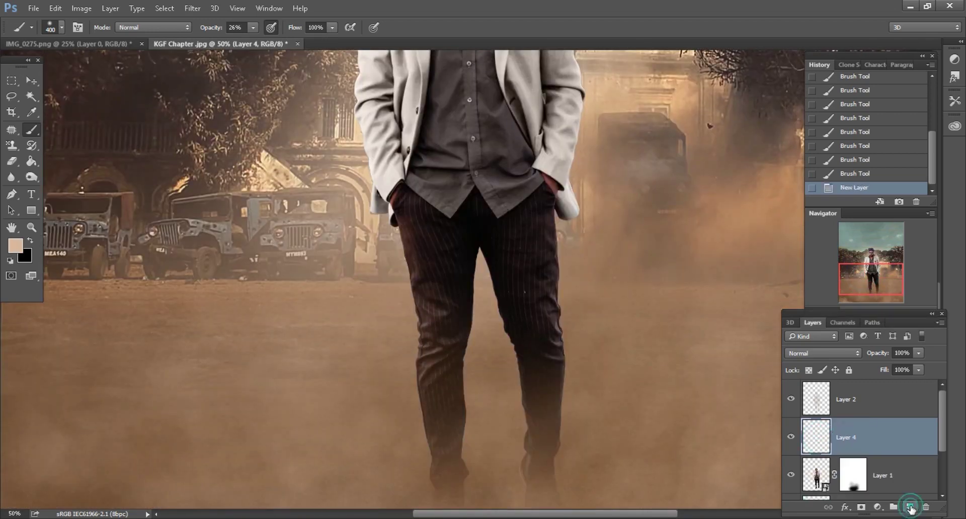
pyautogui.keyDown('ctrl'); pyautogui.click(817, 475); pyautogui.keyUp('ctrl')
pyautogui.scroll(-1, 493, 342)
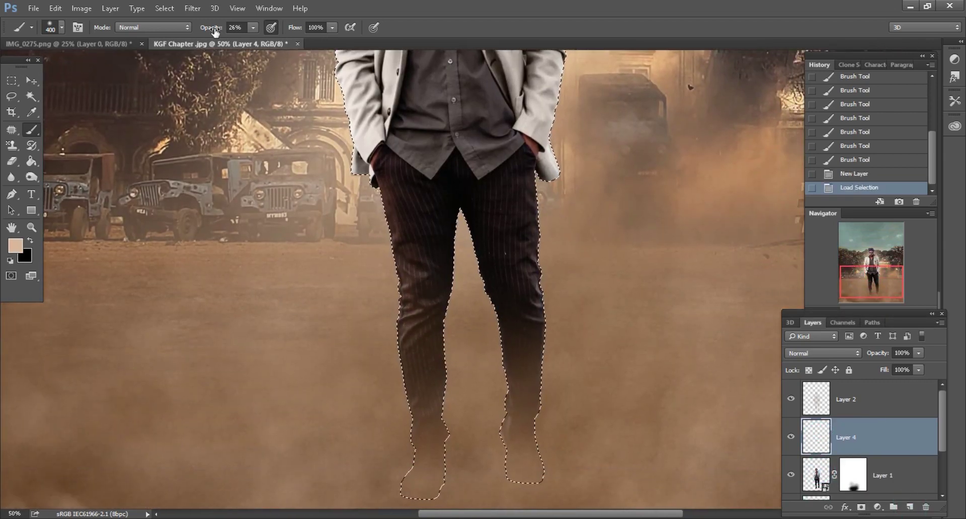
pyautogui.press(']')
pyautogui.press(']')
pyautogui.press(']')
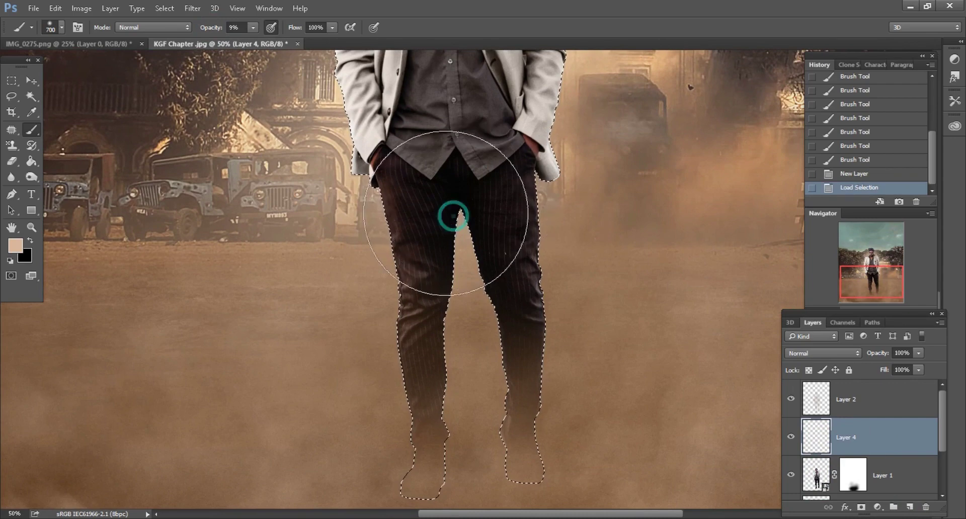
pyautogui.moveTo(566, 317); pyautogui.dragTo(571, 290)
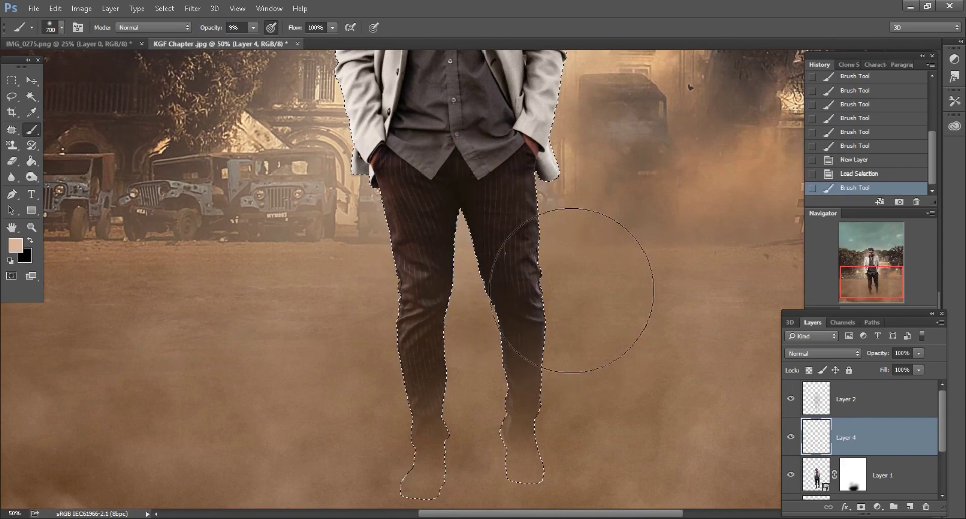
pyautogui.scroll(8, 571, 290)
pyautogui.scroll(2, 572, 291)
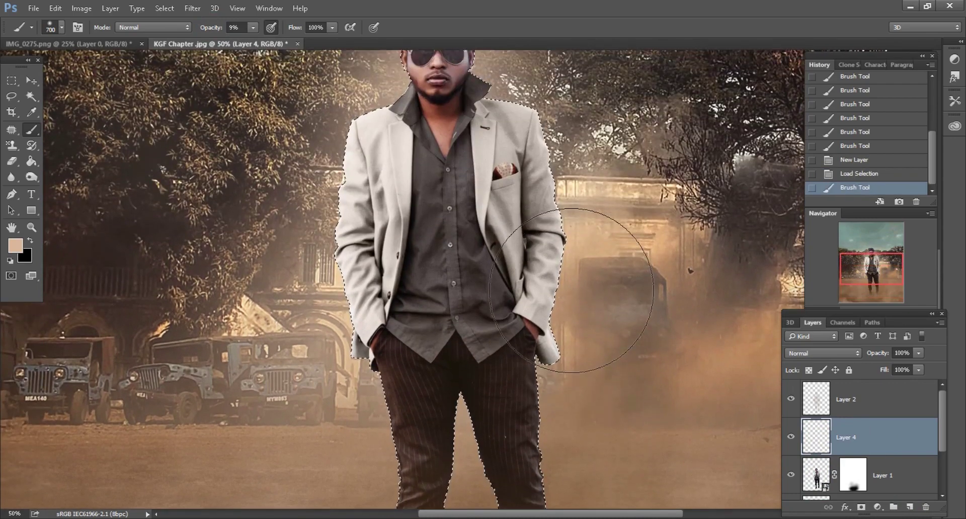
# Step: Lower the brush opacity and faintly tint the shirt, face and hair peach
pyautogui.click(210, 28)
pyautogui.press('[')
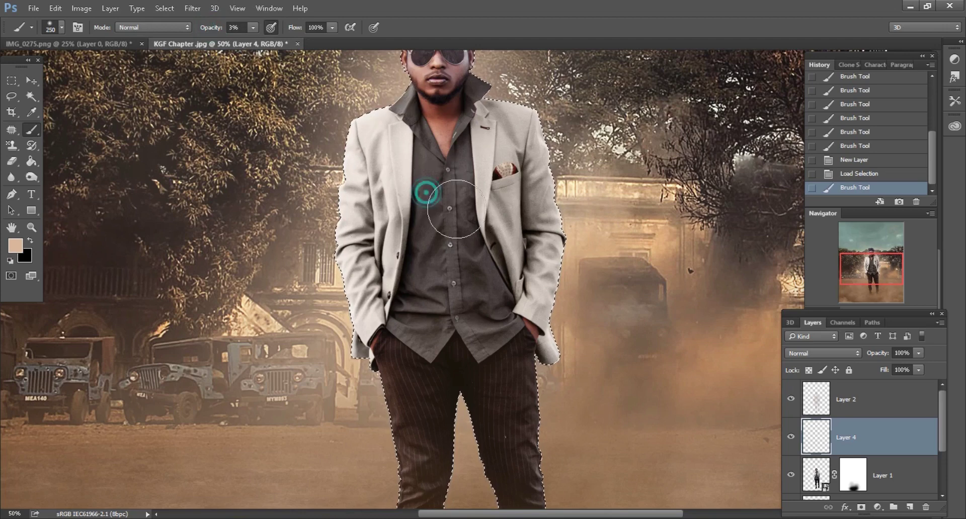
pyautogui.moveTo(404, 312)
pyautogui.mouseDown()
pyautogui.moveTo(431, 319)
pyautogui.moveTo(446, 227)
pyautogui.moveTo(428, 167)
pyautogui.mouseUp()
pyautogui.press(']')
pyautogui.press(']')
pyautogui.press(']')
pyautogui.scroll(3, 526, 278)
pyautogui.scroll(2, 526, 278)
pyautogui.press('[')
pyautogui.press('[')
pyautogui.press('[')
pyautogui.moveTo(438, 110)
pyautogui.mouseDown()
pyautogui.moveTo(455, 121)
pyautogui.moveTo(432, 166)
pyautogui.moveTo(461, 223)
pyautogui.mouseUp()
pyautogui.press('[')
pyautogui.press('[')
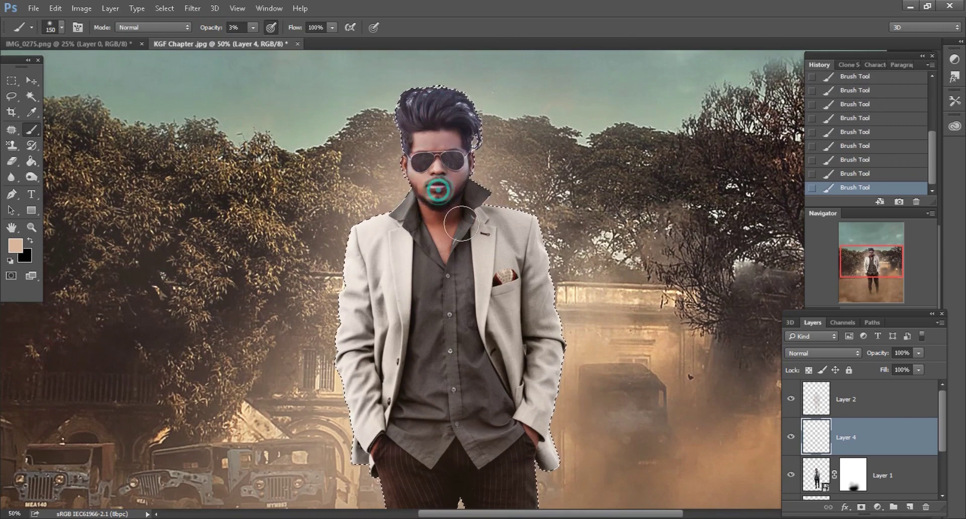
# Step: Add Layer 5 above Layer 1, load the man's outline as a selection, and set it to Overlay
pyautogui.click(897, 478)
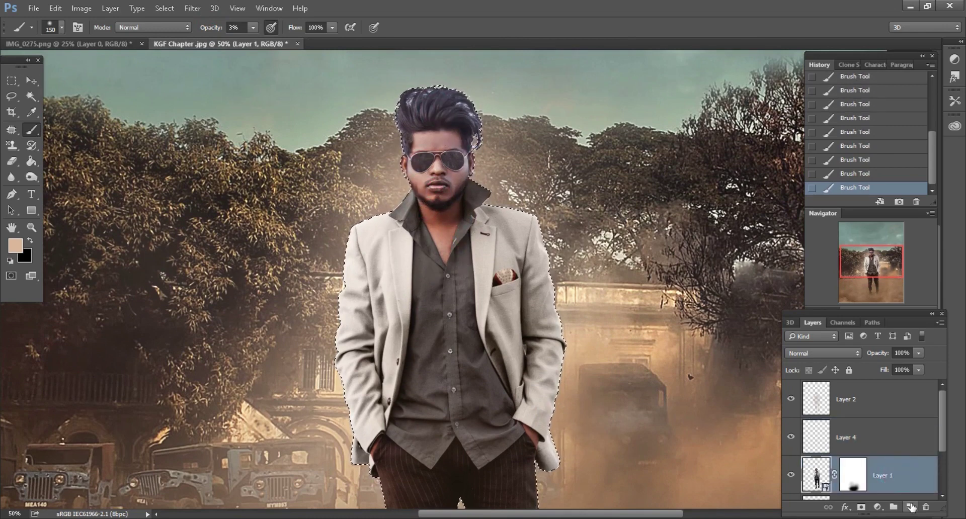
pyautogui.click(909, 507)
pyautogui.keyDown('ctrl'); pyautogui.click(818, 444); pyautogui.keyUp('ctrl')
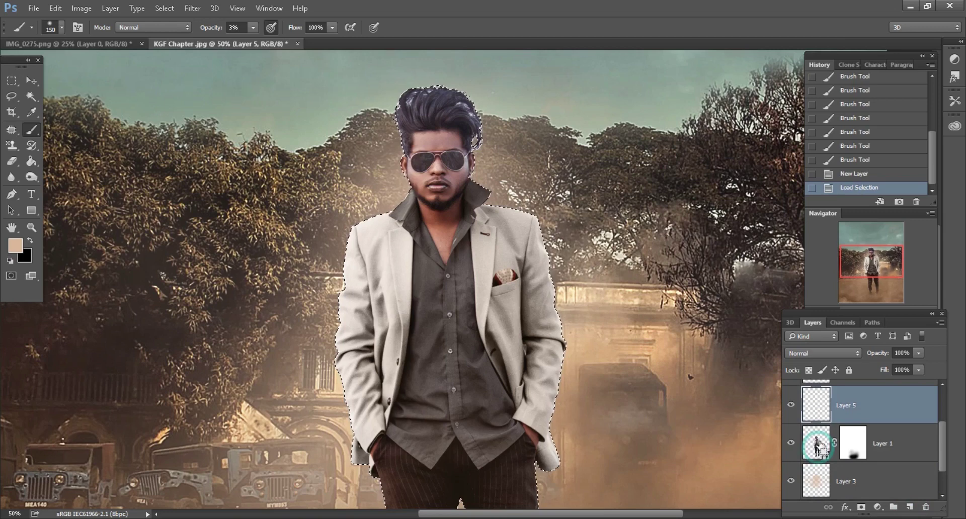
pyautogui.click(811, 353)
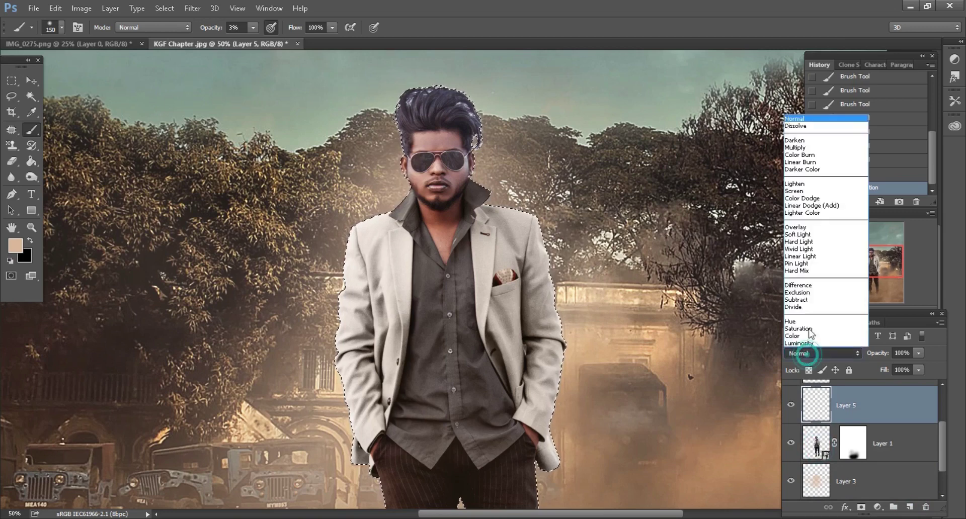
pyautogui.click(804, 227)
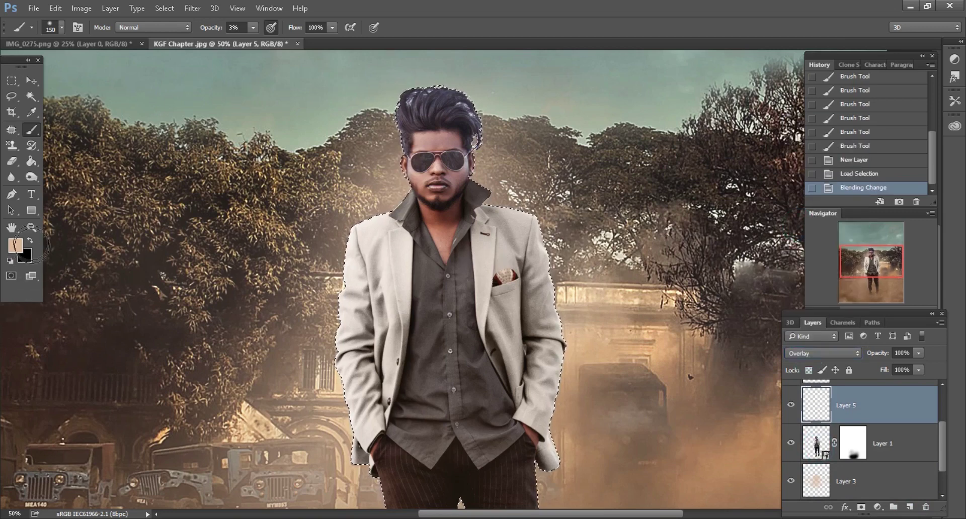
# Step: Paint faint black shading at 12% opacity over the man's shirt, collar and face
pyautogui.scroll(-1, 31, 245)
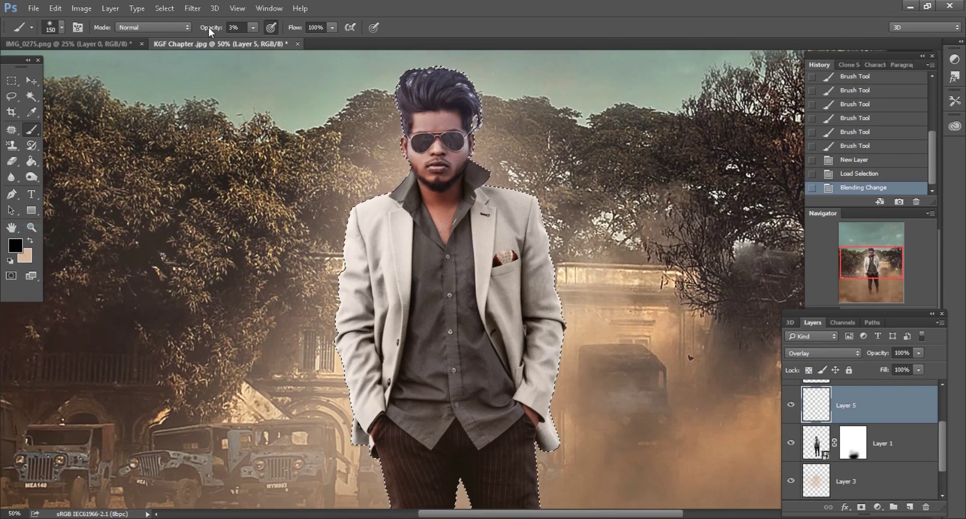
pyautogui.write('12')
pyautogui.press('Return')
pyautogui.press(']')
pyautogui.press(']')
pyautogui.press(']')
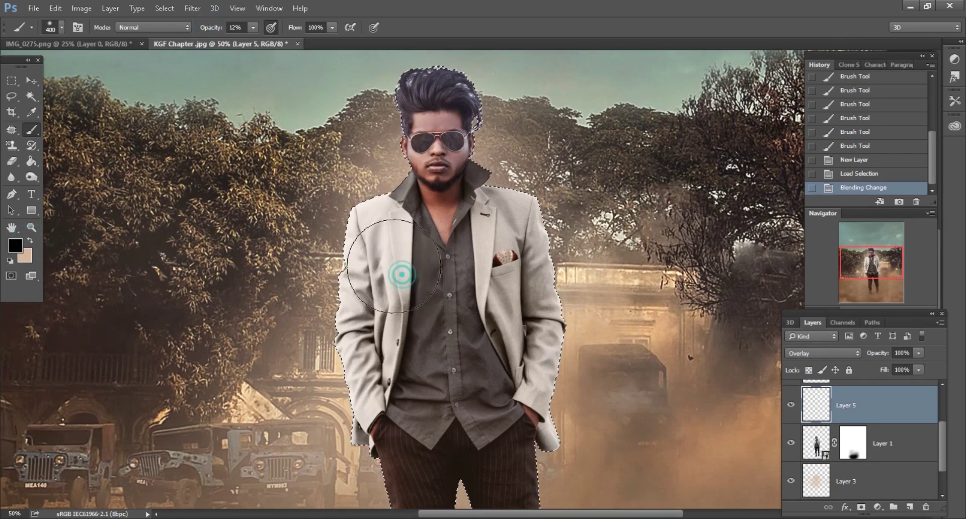
pyautogui.moveTo(386, 332)
pyautogui.mouseDown()
pyautogui.moveTo(405, 363)
pyautogui.moveTo(482, 407)
pyautogui.mouseUp()
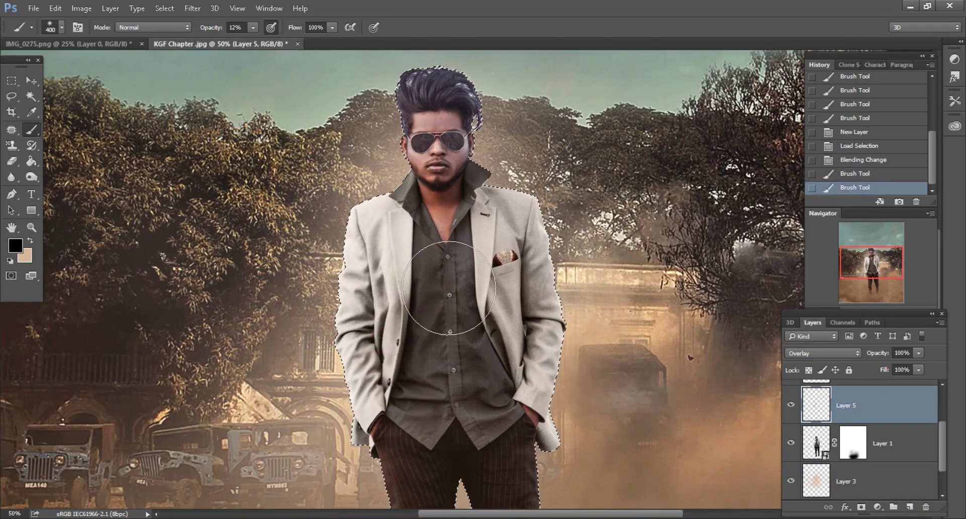
pyautogui.moveTo(449, 288)
pyautogui.mouseDown()
pyautogui.moveTo(440, 261)
pyautogui.moveTo(466, 191)
pyautogui.mouseUp()
pyautogui.moveTo(441, 142); pyautogui.dragTo(432, 88)
pyautogui.press(']')
pyautogui.press('[')
pyautogui.press('[')
pyautogui.press('[')
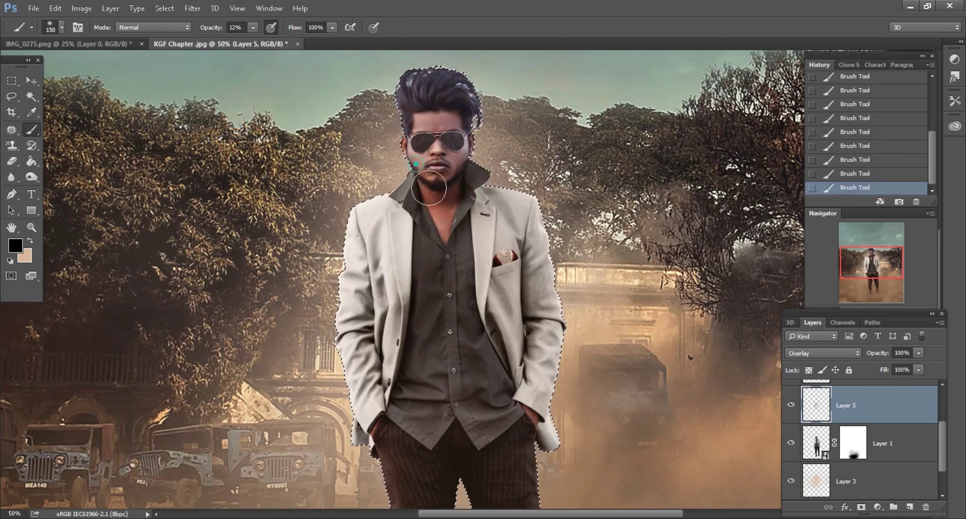
pyautogui.moveTo(453, 151); pyautogui.dragTo(466, 190)
# Step: Add more faint shading near the right hand, shirt hem, left lapel, jacket and legs
pyautogui.scroll(-1, 497, 220)
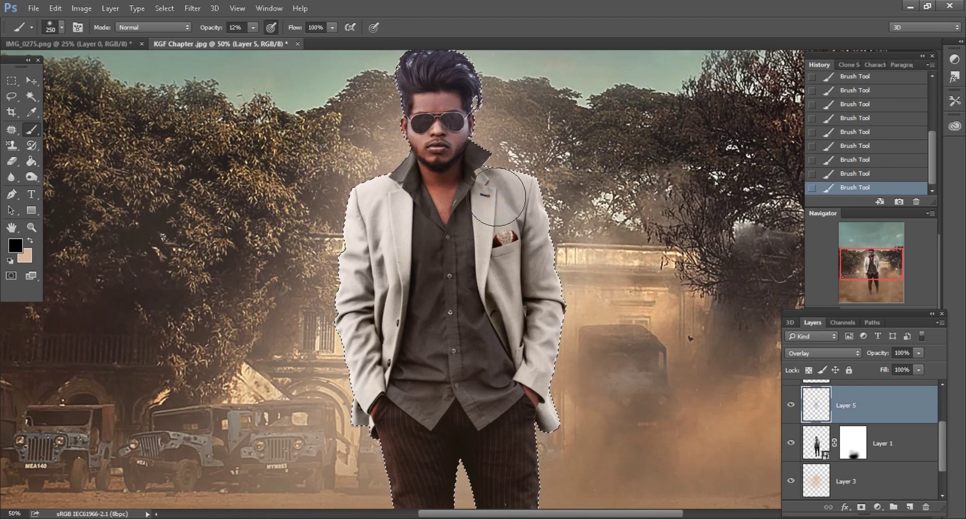
pyautogui.press('[')
pyautogui.press('[')
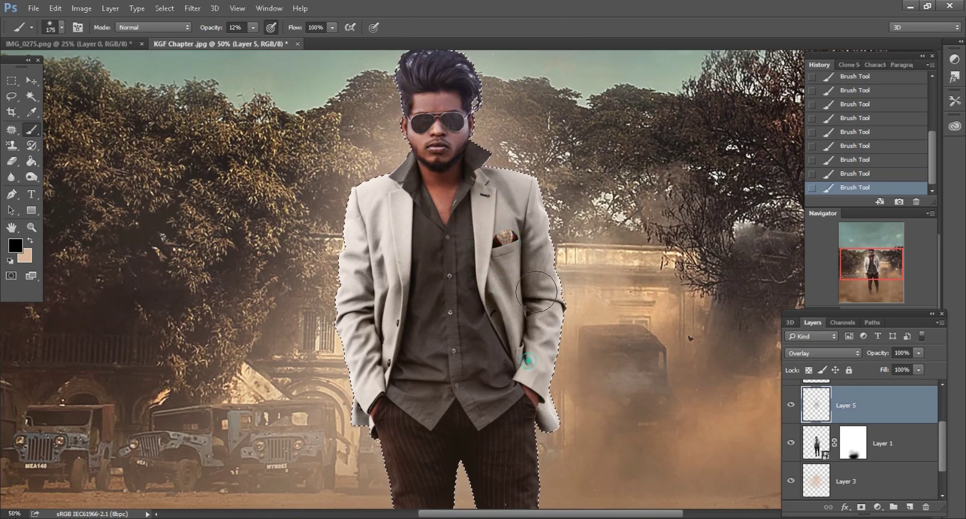
pyautogui.click(533, 391)
pyautogui.moveTo(544, 440); pyautogui.dragTo(473, 400)
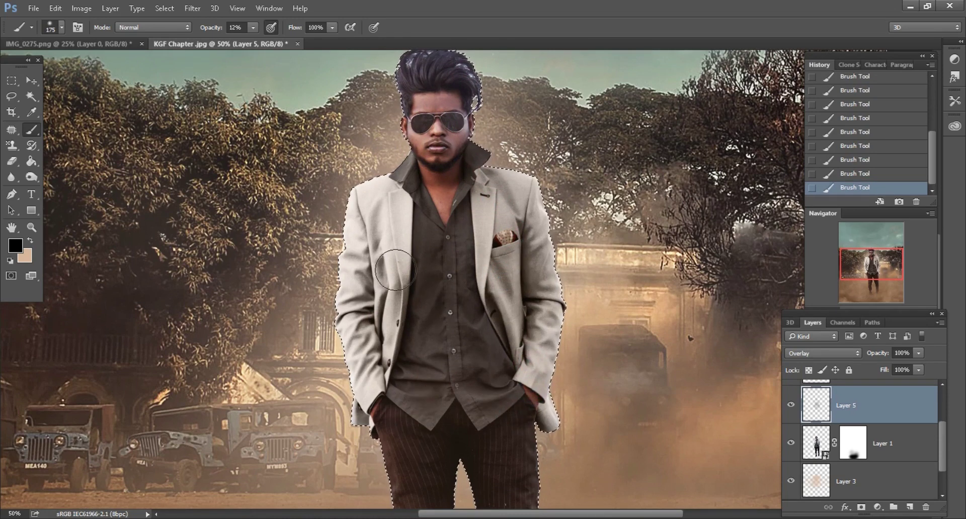
pyautogui.moveTo(378, 201); pyautogui.dragTo(378, 282)
pyautogui.click(403, 194)
pyautogui.hotkey('ctrl', '-')
pyautogui.scroll(-3, 539, 304)
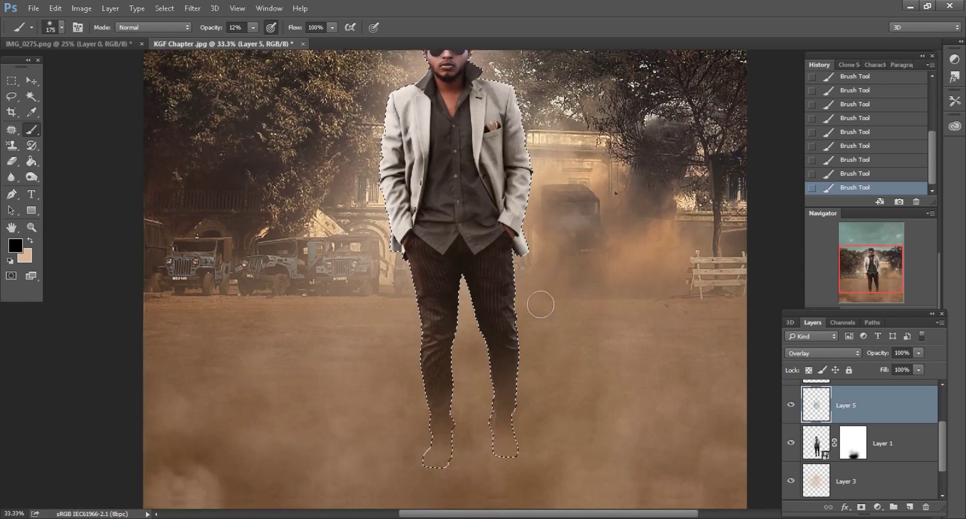
pyautogui.press(']')
pyautogui.moveTo(440, 379); pyautogui.dragTo(494, 338)
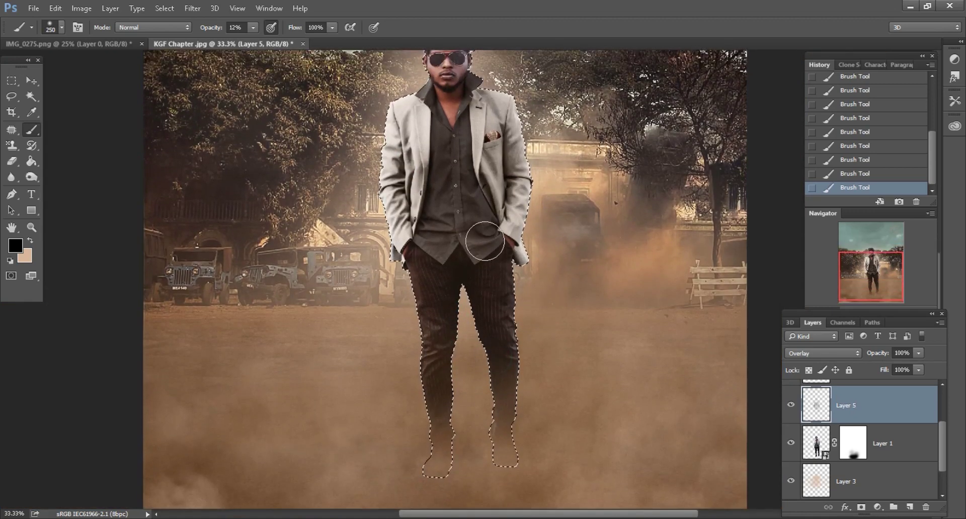
pyautogui.scroll(3, 494, 339)
pyautogui.press(']')
# Step: Deselect the man's outline and toggle Layer 5 off and on to compare the shading
pyautogui.click(12, 96)
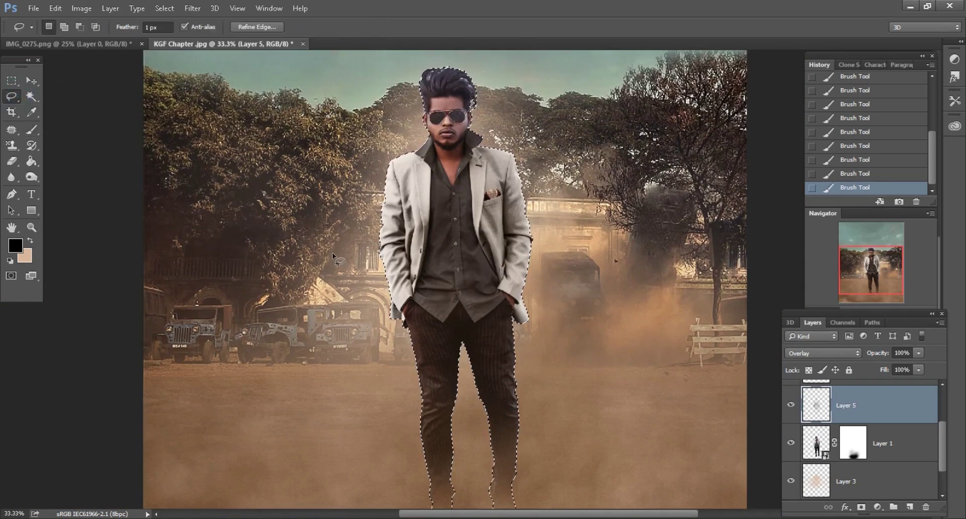
pyautogui.hotkey('ctrl', 'd')
pyautogui.click(791, 405)
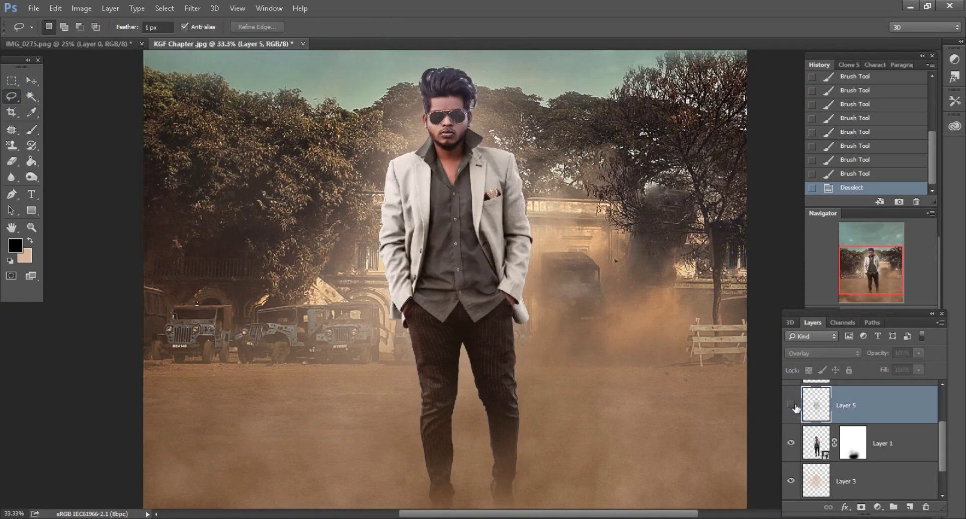
pyautogui.click(791, 405)
pyautogui.hotkey('ctrl', '-')
pyautogui.hotkey('ctrl', '-')
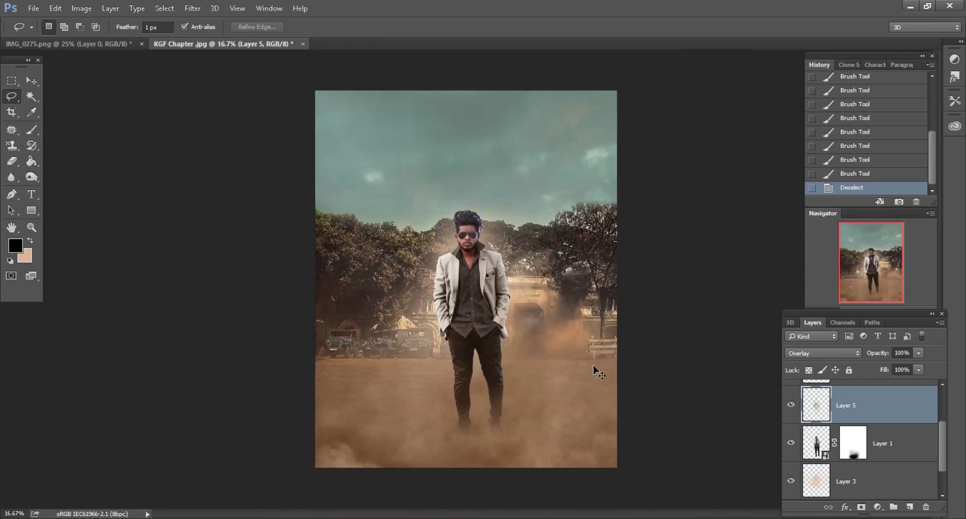
pyautogui.hotkey('ctrl', '+')
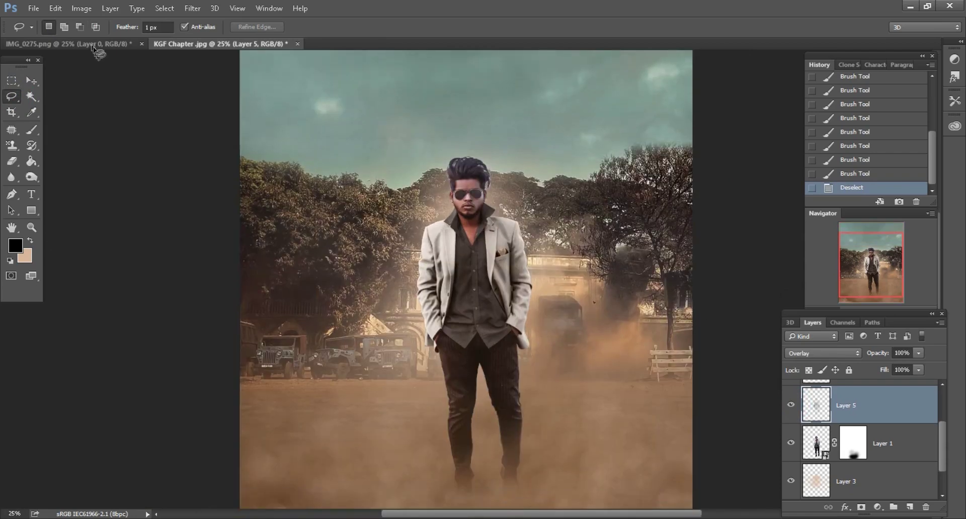
# Step: Close IMG_0275.png without saving changes
pyautogui.click(95, 44)
pyautogui.click(141, 44)
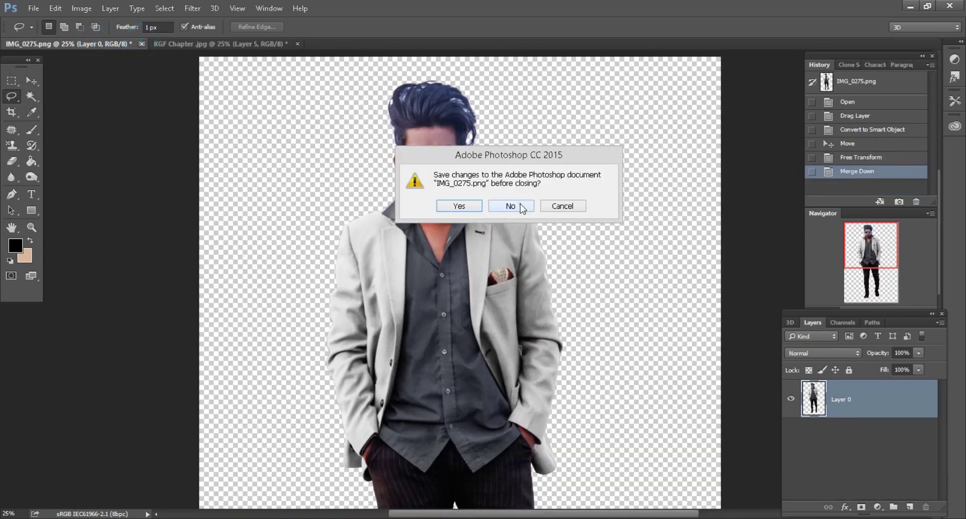
pyautogui.press('n')
# Step: Drag KGF Gunn.png from the stock images folder into Photoshop
pyautogui.hotkey('alt', 'Tab')
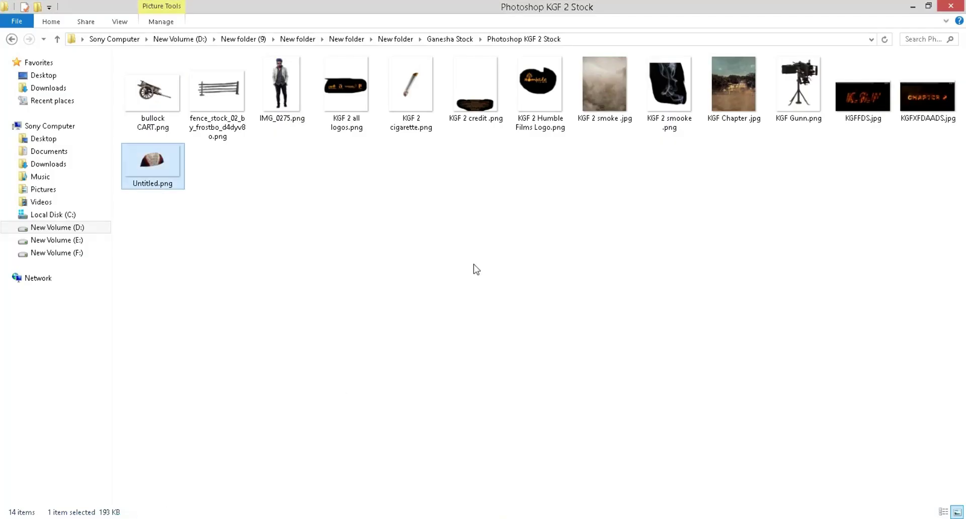
pyautogui.click(475, 265)
pyautogui.moveTo(799, 85)
pyautogui.mouseDown()
pyautogui.moveTo(542, 213)
pyautogui.moveTo(588, 40)
pyautogui.mouseUp()
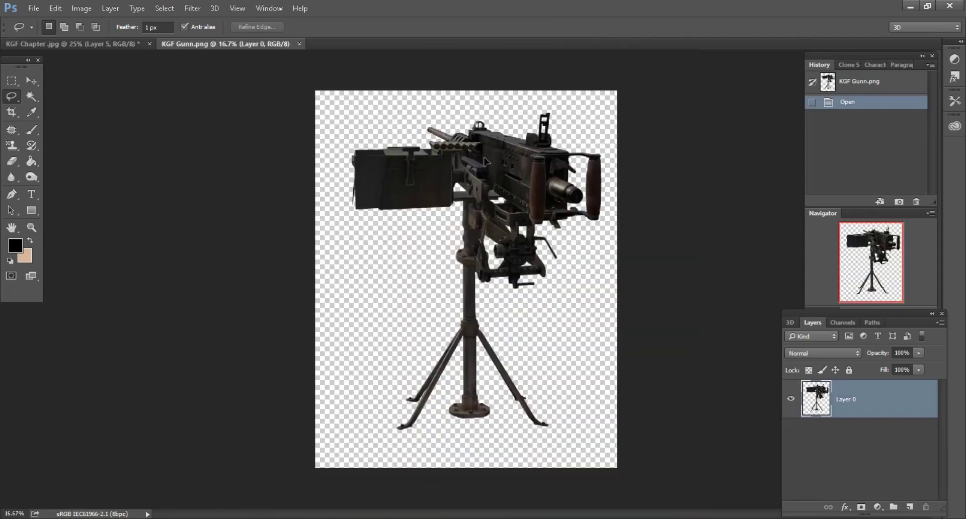
# Step: Copy the gun into KGF Chapter, place it above Layer 3, and convert it to a smart object
pyautogui.moveTo(484, 161); pyautogui.dragTo(674, 353)
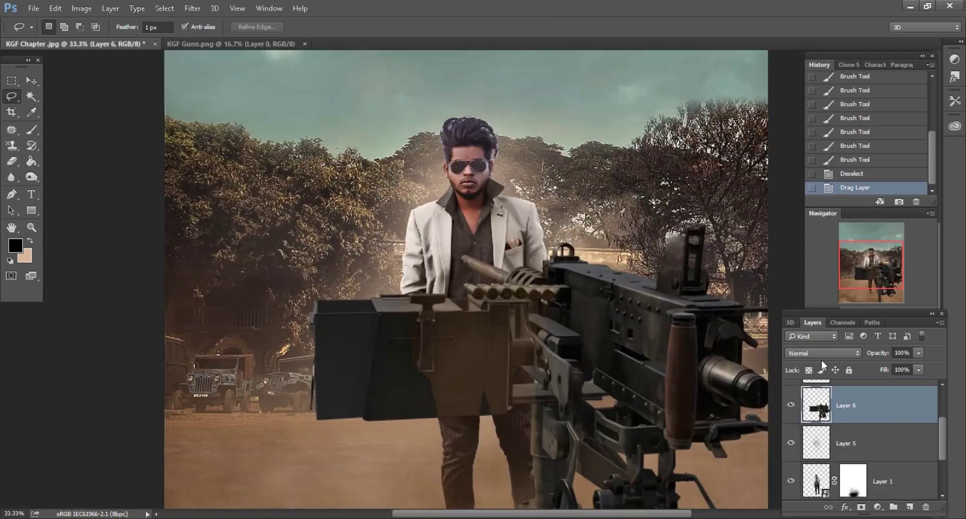
pyautogui.hotkey('ctrl', '+')
pyautogui.moveTo(850, 406)
pyautogui.mouseDown()
pyautogui.moveTo(851, 446)
pyautogui.moveTo(868, 441)
pyautogui.mouseUp()
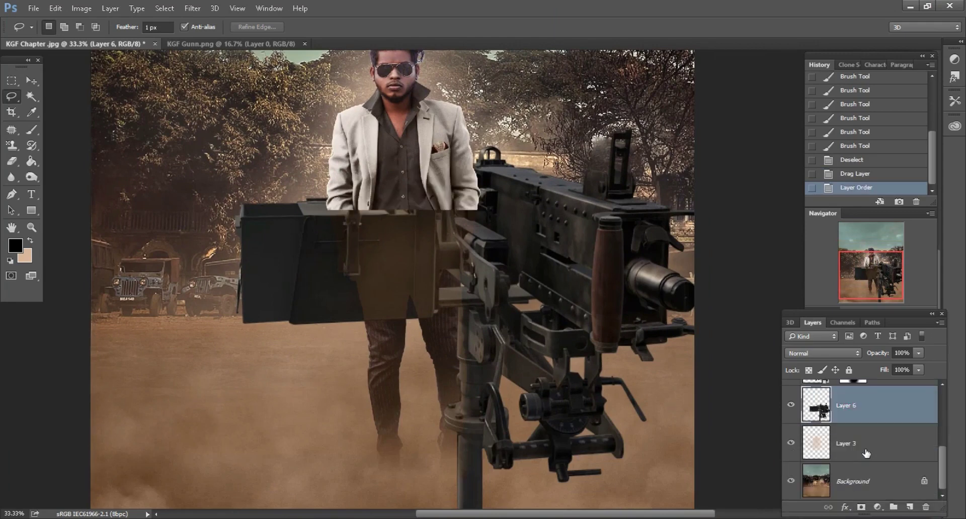
pyautogui.moveTo(866, 406)
pyautogui.mouseDown()
pyautogui.moveTo(857, 449)
pyautogui.moveTo(877, 412)
pyautogui.mouseUp()
pyautogui.rightClick(877, 412)
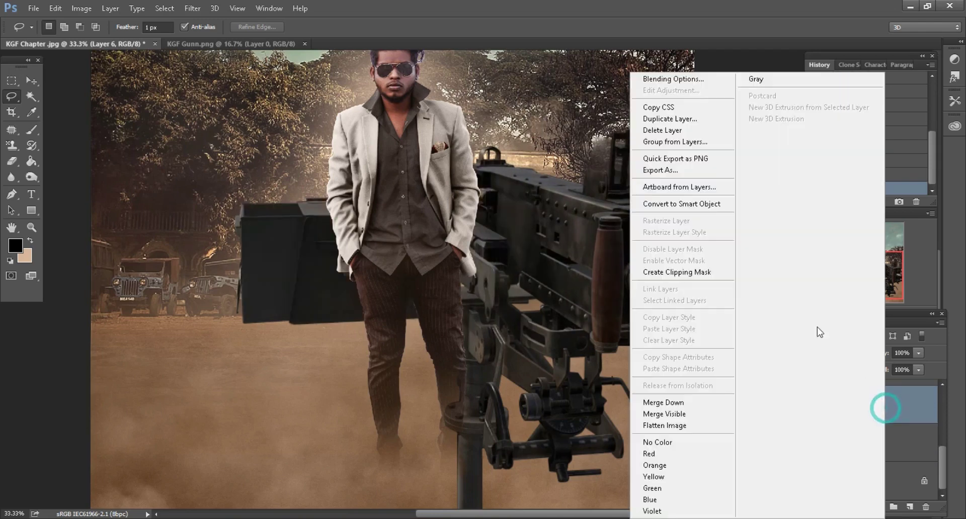
pyautogui.click(680, 201)
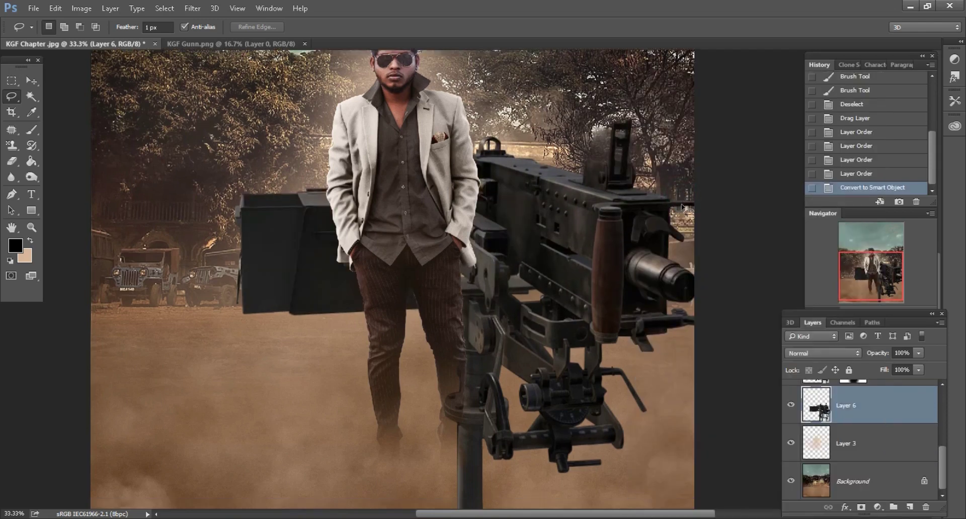
# Step: Free Transform the gun to 43% and position it on the ground right of the man
pyautogui.moveTo(197, 63); pyautogui.dragTo(158, 46)
pyautogui.click(62, 9)
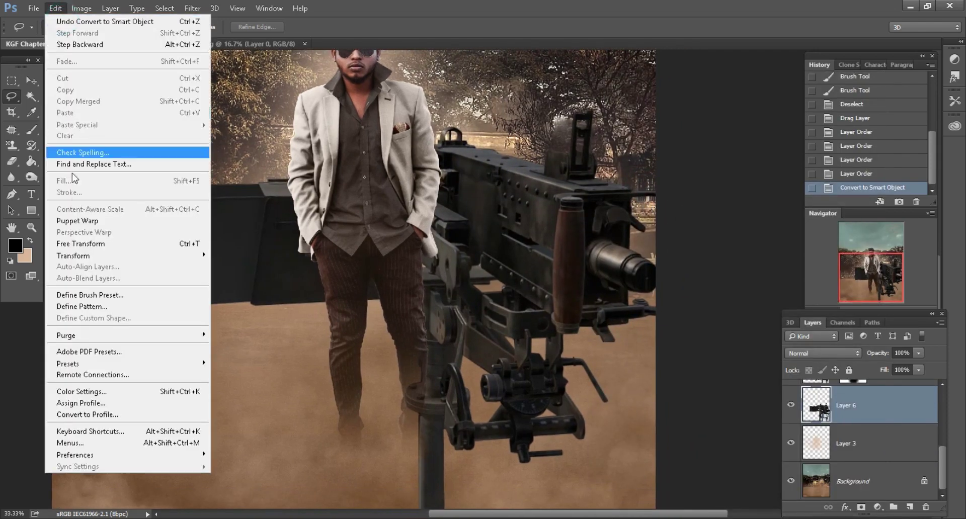
pyautogui.click(78, 243)
pyautogui.click(219, 27)
pyautogui.moveTo(222, 28); pyautogui.dragTo(194, 25)
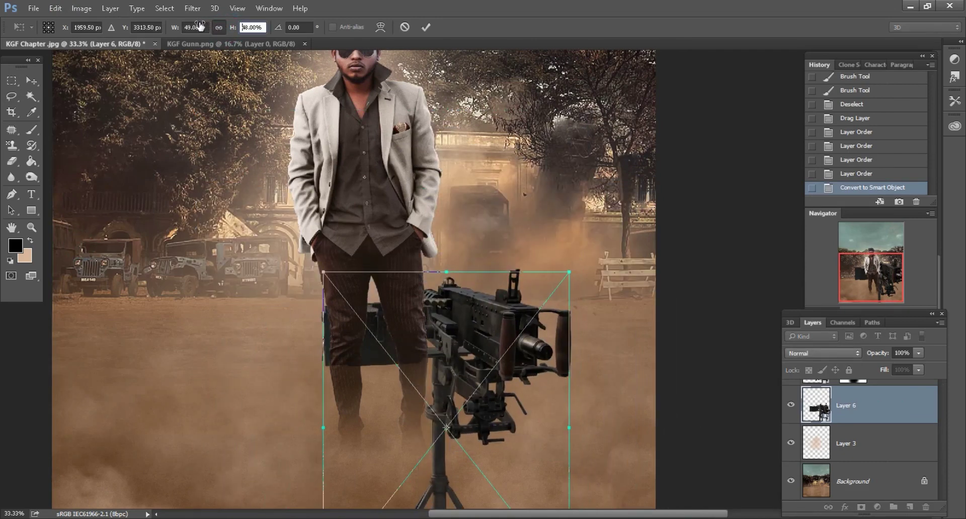
pyautogui.moveTo(464, 330)
pyautogui.mouseDown()
pyautogui.moveTo(528, 254)
pyautogui.moveTo(533, 223)
pyautogui.mouseUp()
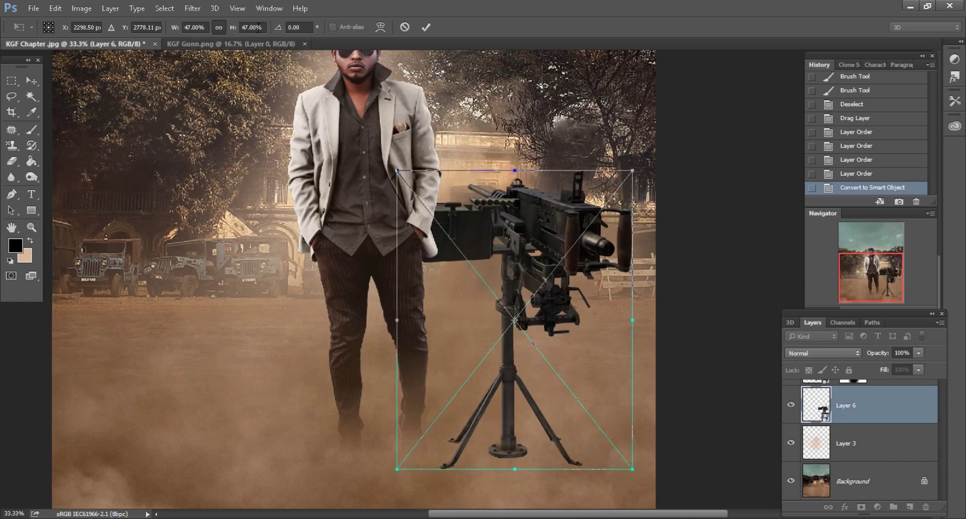
pyautogui.press('Down')
pyautogui.press('Down')
pyautogui.press('Down')
pyautogui.press('Down')
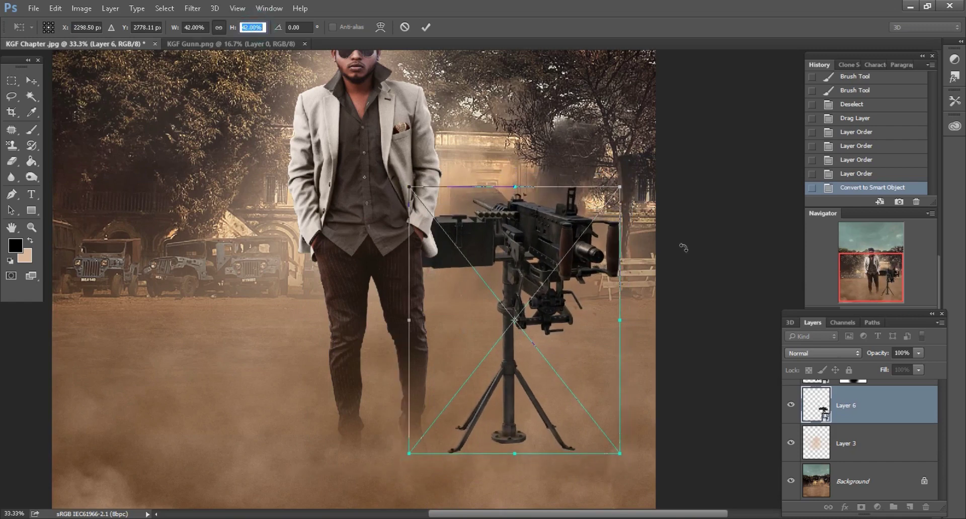
pyautogui.press('Down')
pyautogui.press('Up')
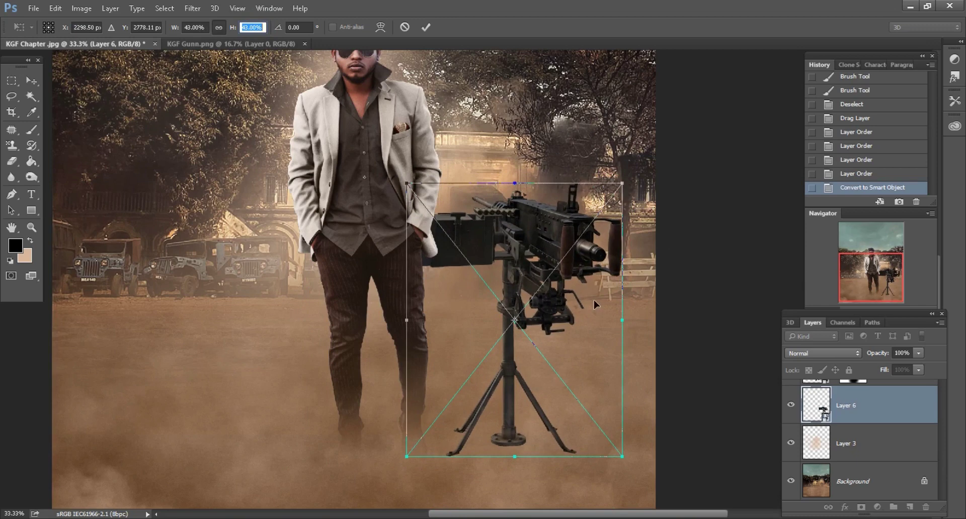
pyautogui.moveTo(594, 300); pyautogui.dragTo(593, 294)
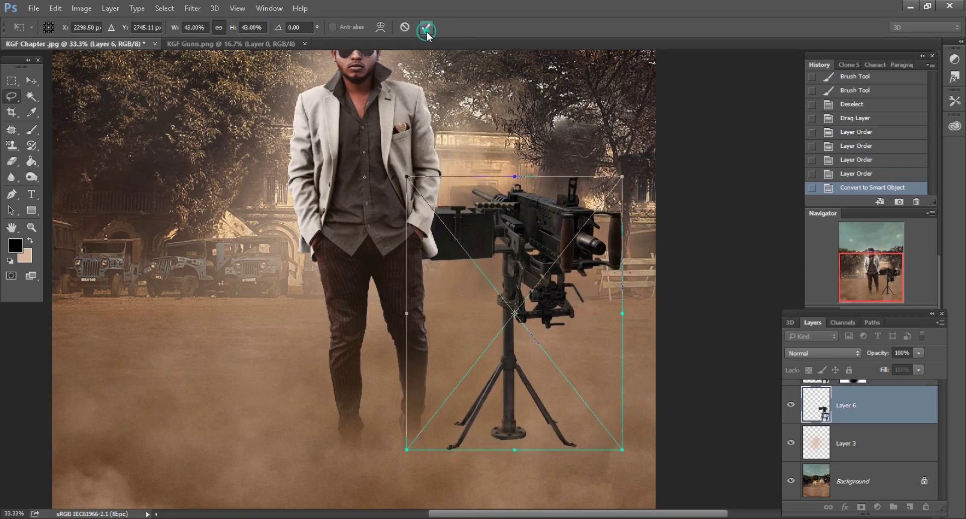
pyautogui.press('Return')
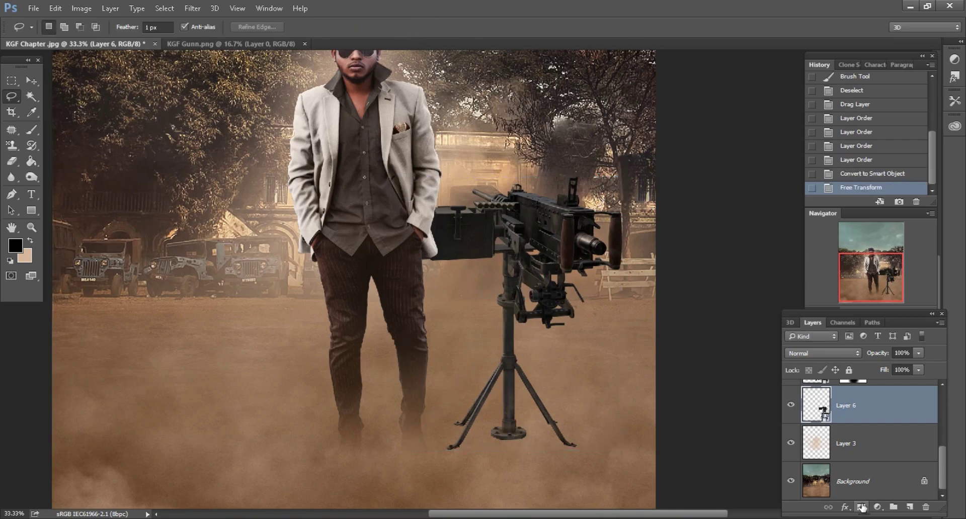
# Step: Add a layer mask to the gun and brush black to fade the tripod feet into the dust
pyautogui.click(862, 507)
pyautogui.hotkey('ctrl', '+')
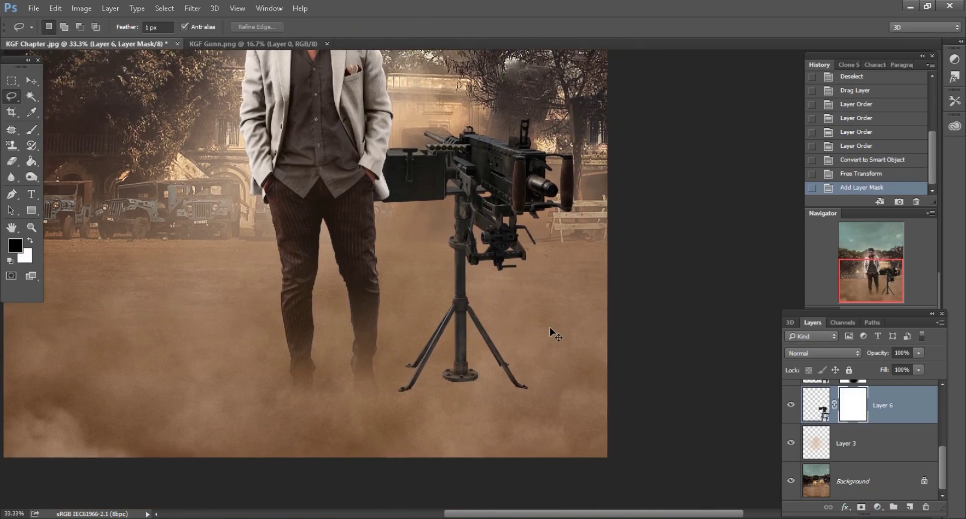
pyautogui.scroll(-1, 549, 327)
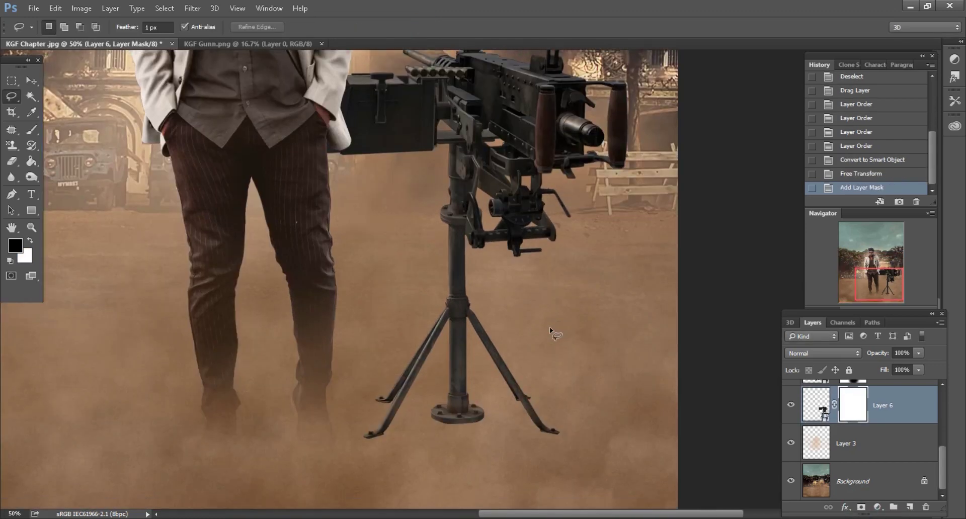
pyautogui.click(31, 130)
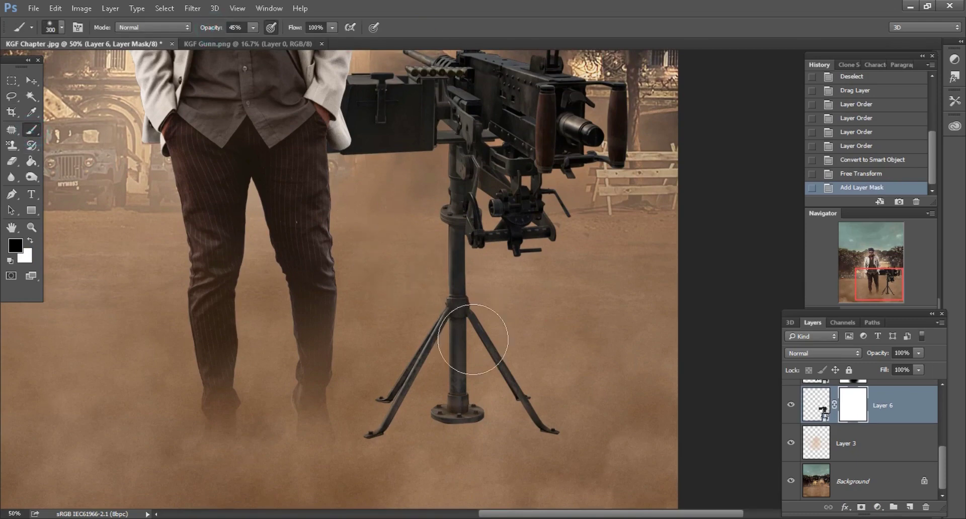
pyautogui.press(']')
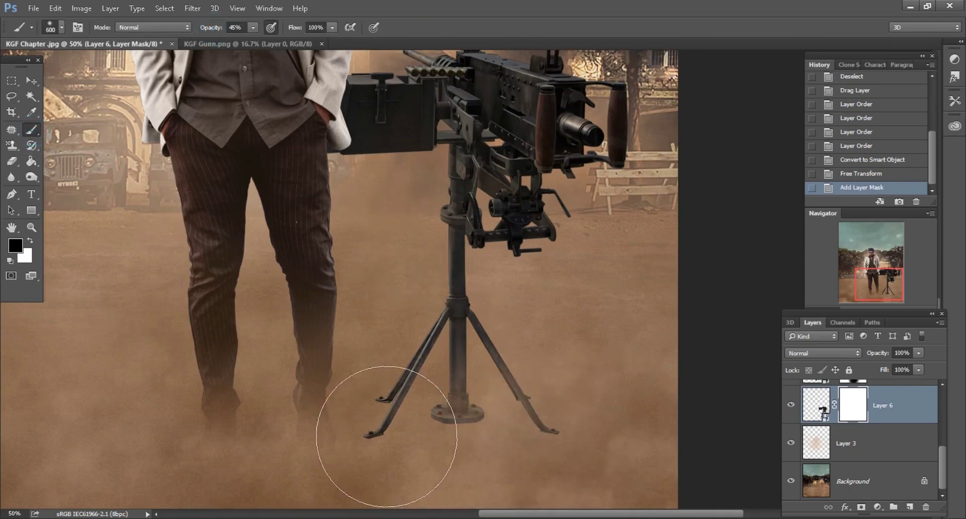
pyautogui.press(']')
pyautogui.moveTo(573, 461)
pyautogui.mouseDown()
pyautogui.moveTo(371, 431)
pyautogui.moveTo(382, 442)
pyautogui.moveTo(453, 433)
pyautogui.mouseUp()
pyautogui.moveTo(503, 433); pyautogui.dragTo(564, 437)
pyautogui.press('[')
pyautogui.press('[')
pyautogui.press('[')
pyautogui.moveTo(442, 431)
pyautogui.mouseDown()
pyautogui.moveTo(363, 455)
pyautogui.moveTo(508, 456)
pyautogui.moveTo(491, 377)
pyautogui.mouseUp()
# Step: Add an empty Layer 7 above the gun layer
pyautogui.scroll(2, 571, 347)
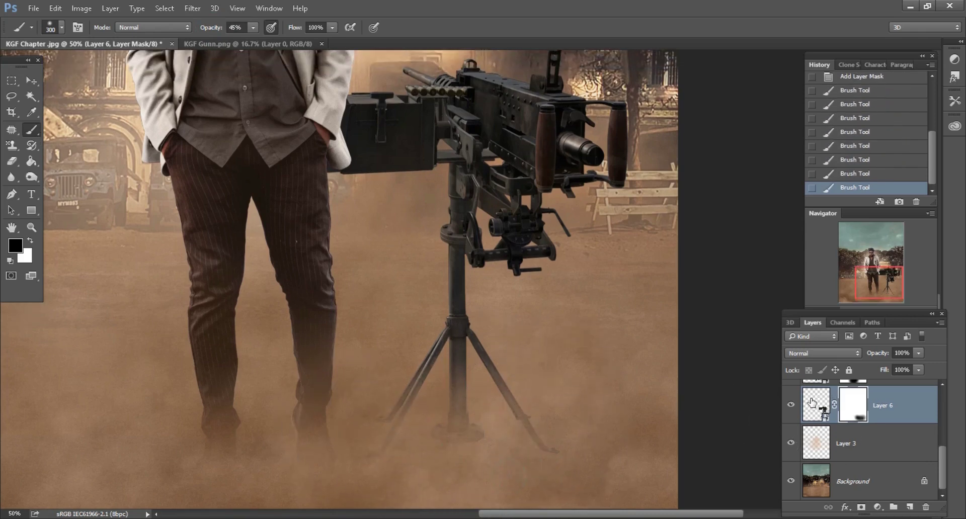
pyautogui.click(811, 401)
pyautogui.click(909, 507)
# Step: Load the gun's outline and set up a peach brush at 6% opacity, size 500
pyautogui.keyDown('ctrl'); pyautogui.click(816, 437); pyautogui.keyUp('ctrl')
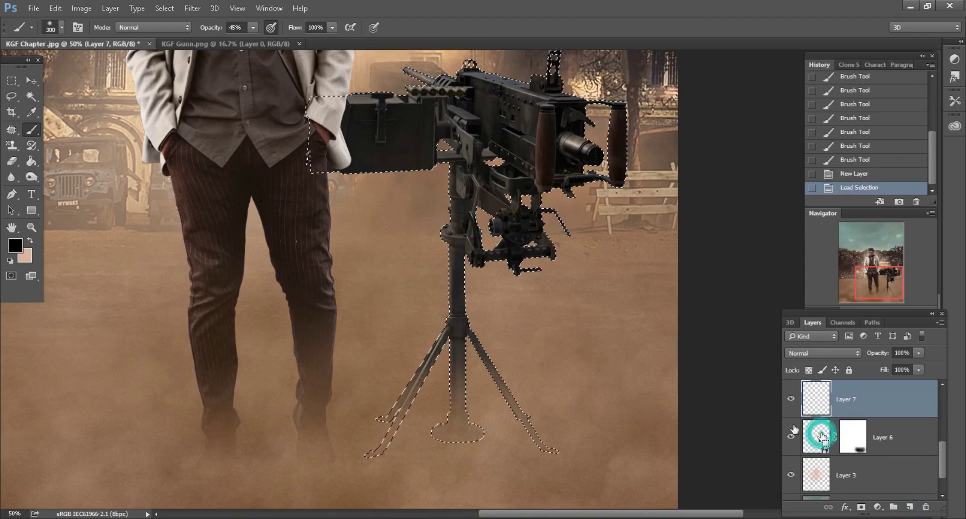
pyautogui.scroll(4, 352, 252)
pyautogui.click(31, 241)
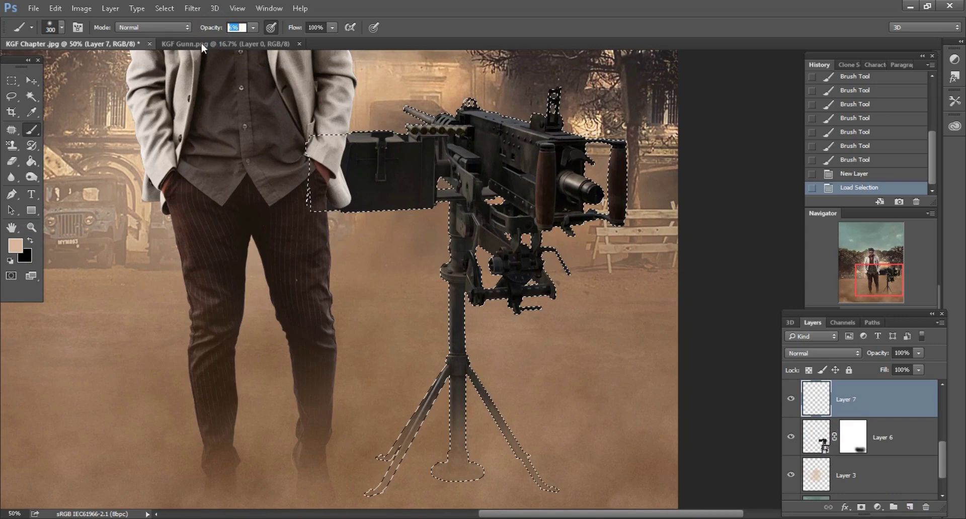
pyautogui.press('Return')
pyautogui.press(']')
pyautogui.press(']')
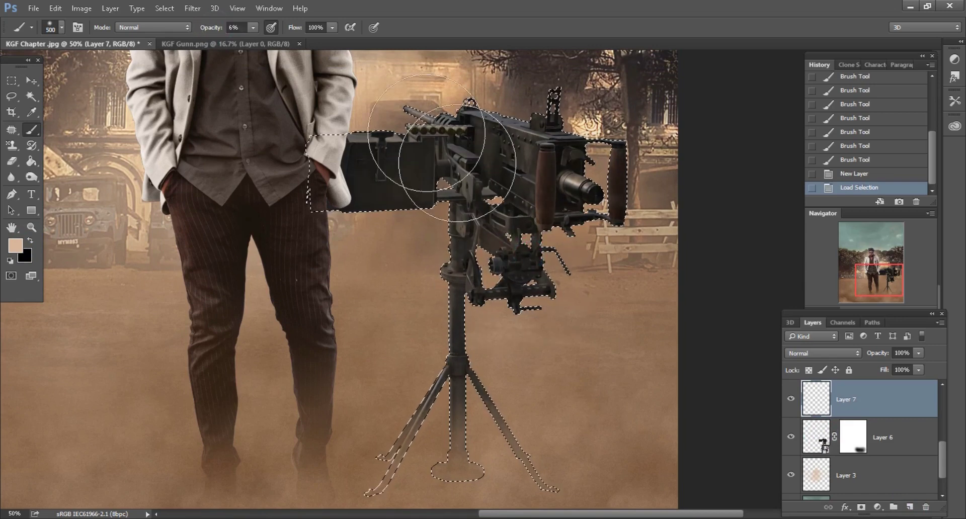
# Step: Dab faint peach tint over the gun's body, barrel, middle and rear grip
pyautogui.click(378, 252)
pyautogui.press('[')
pyautogui.press('[')
pyautogui.click(583, 195)
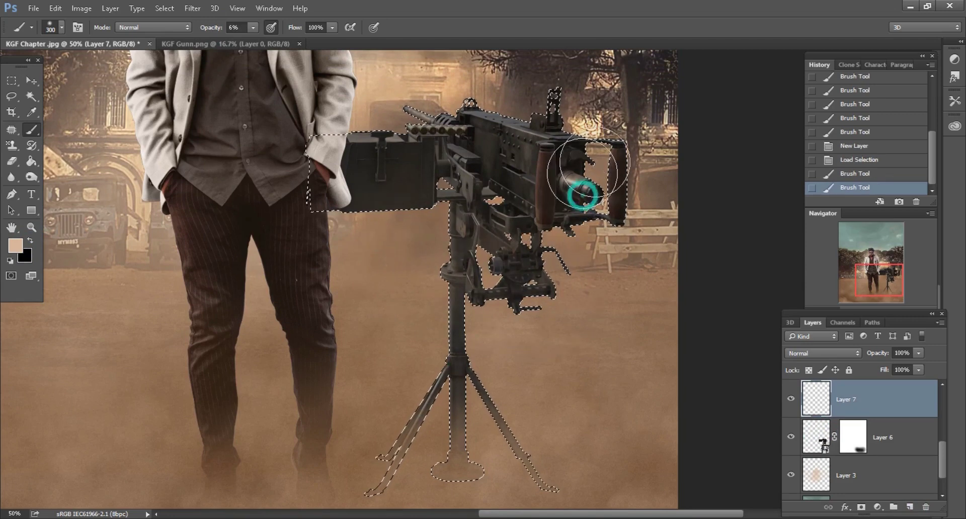
pyautogui.click(587, 166)
pyautogui.click(543, 95)
pyautogui.click(503, 116)
pyautogui.press('[')
pyautogui.press('[')
pyautogui.click(485, 156)
pyautogui.click(487, 211)
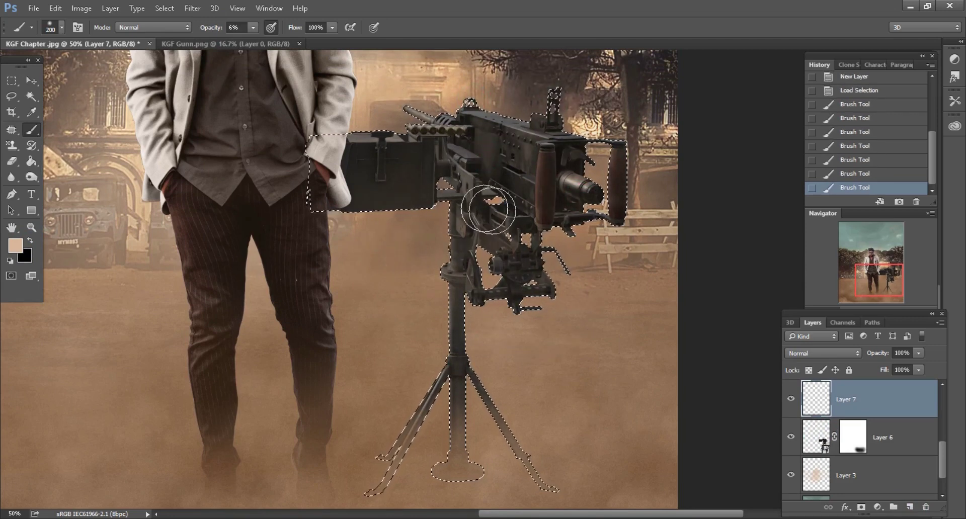
pyautogui.click(571, 188)
pyautogui.click(627, 163)
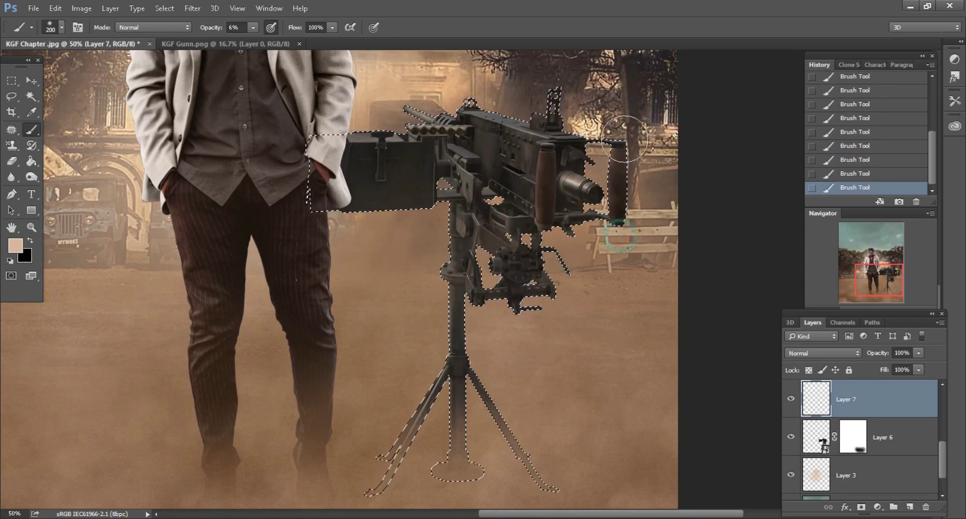
pyautogui.click(517, 273)
# Step: Clear the selection around the gun
pyautogui.click(16, 98)
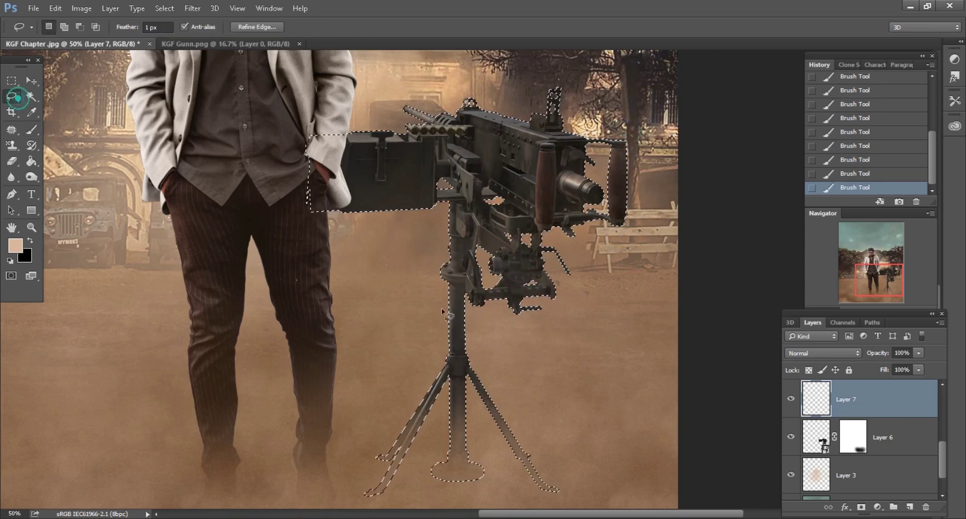
pyautogui.hotkey('ctrl', 'd')
pyautogui.scroll(-3, 582, 308)
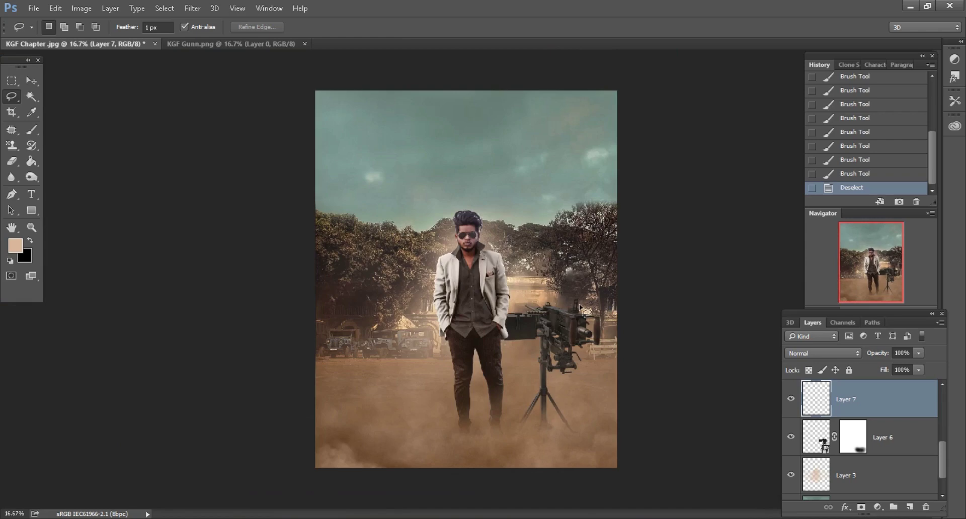
# Step: Add a Color Dodge layer above the gun layer with the gun's outline selected
pyautogui.scroll(1, 582, 308)
pyautogui.scroll(1, 582, 309)
pyautogui.scroll(1, 582, 308)
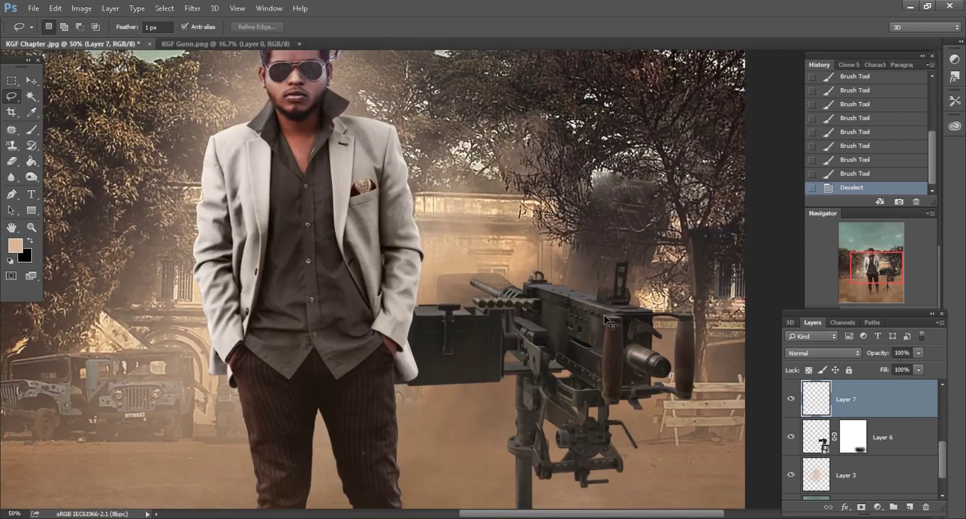
pyautogui.scroll(1, 611, 325)
pyautogui.scroll(1, 610, 325)
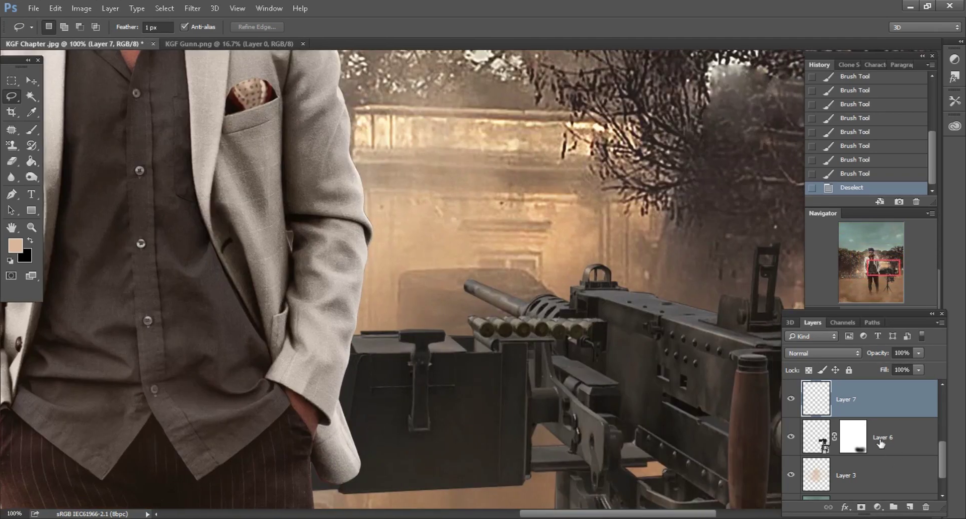
pyautogui.click(881, 443)
pyautogui.click(910, 507)
pyautogui.keyDown('ctrl'); pyautogui.click(822, 438); pyautogui.keyUp('ctrl')
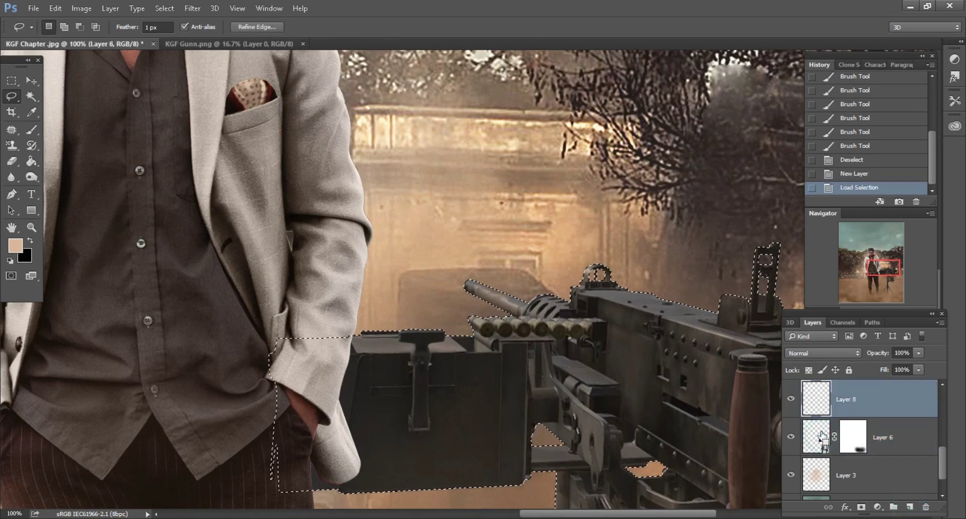
pyautogui.hotkey('ctrl', '+')
pyautogui.hotkey('ctrl', '+')
pyautogui.click(814, 353)
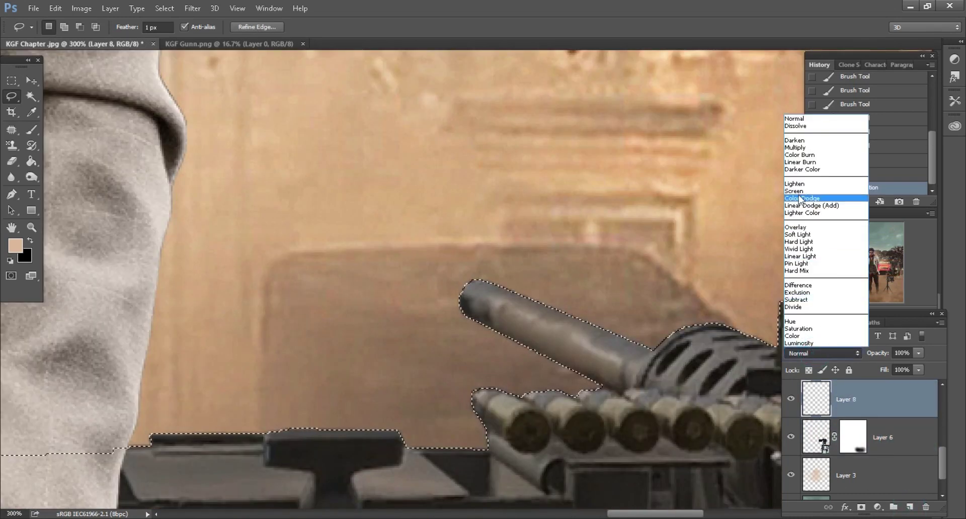
pyautogui.click(810, 198)
# Step: Choose a saturated red-orange foreground colour and a small brush
pyautogui.click(30, 242)
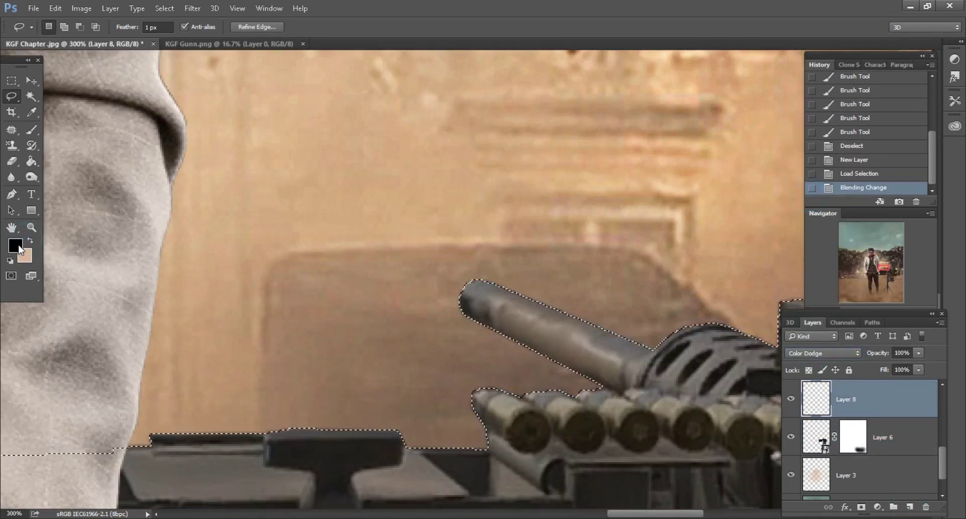
pyautogui.click(15, 245)
pyautogui.click(777, 222)
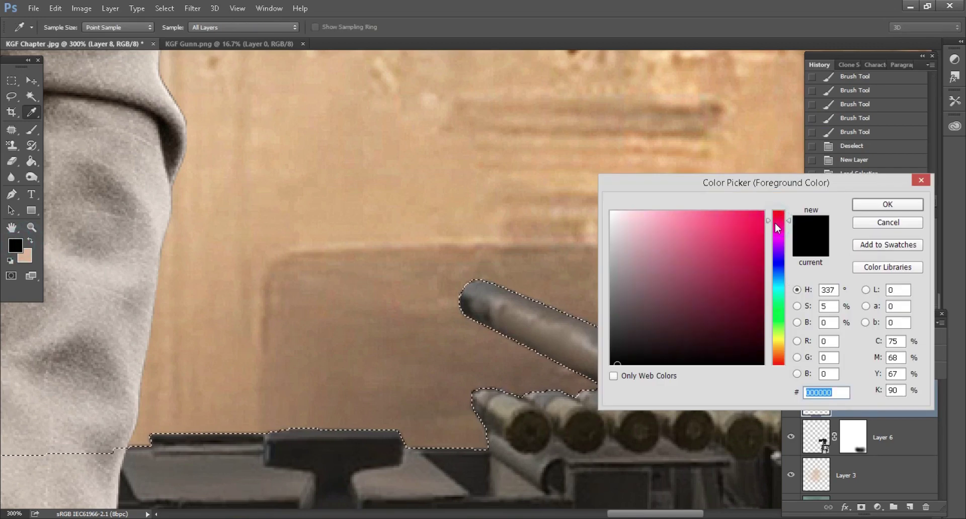
pyautogui.click(778, 356)
pyautogui.click(756, 294)
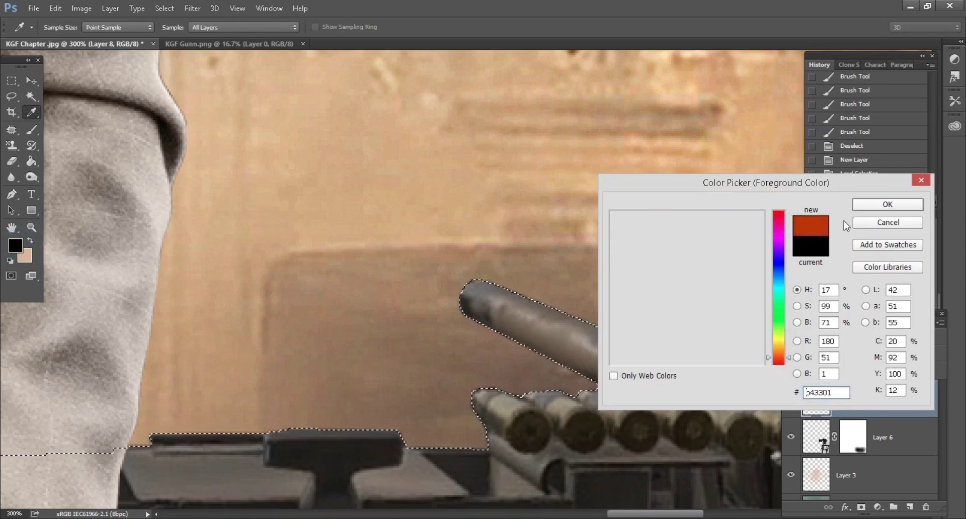
pyautogui.click(888, 204)
pyautogui.press('l')
pyautogui.click(34, 131)
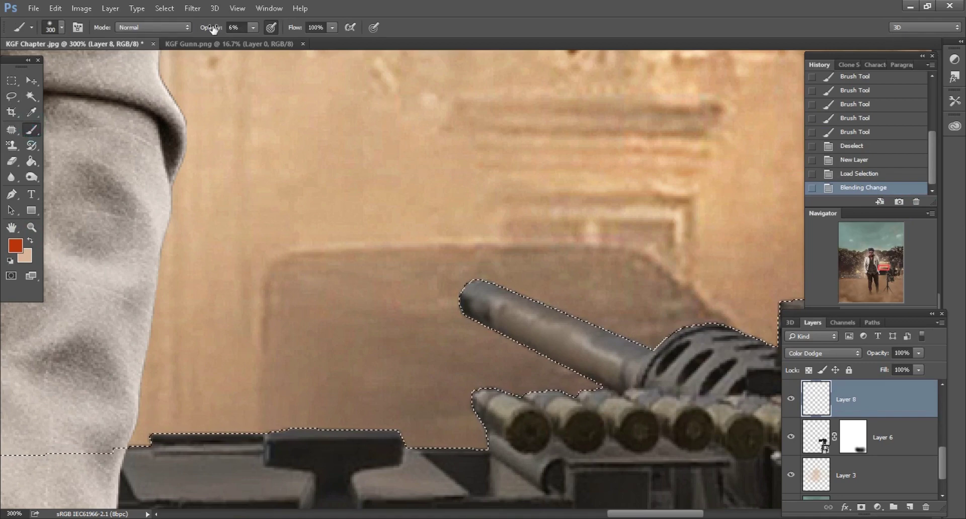
pyautogui.write('39')
pyautogui.press('[')
pyautogui.press('[')
pyautogui.press('[')
pyautogui.press('[')
pyautogui.press('[')
pyautogui.press('[')
pyautogui.press('[')
pyautogui.press('[')
pyautogui.press('[')
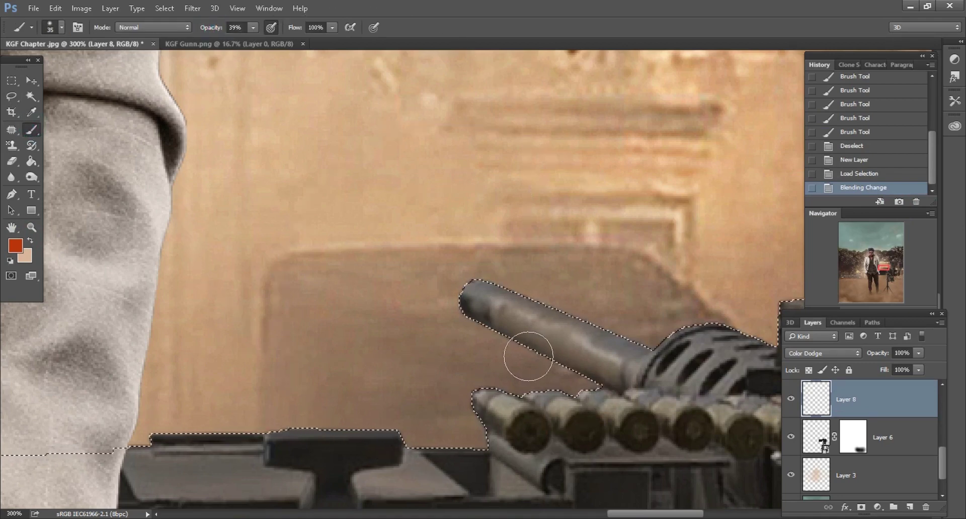
# Step: Paint red-orange glow along the barrel, grill section and tip, then deselect
pyautogui.moveTo(517, 353)
pyautogui.mouseDown()
pyautogui.moveTo(473, 321)
pyautogui.moveTo(519, 312)
pyautogui.moveTo(576, 281)
pyautogui.moveTo(646, 325)
pyautogui.moveTo(735, 334)
pyautogui.mouseUp()
pyautogui.moveTo(670, 327); pyautogui.dragTo(755, 343)
pyautogui.press(']')
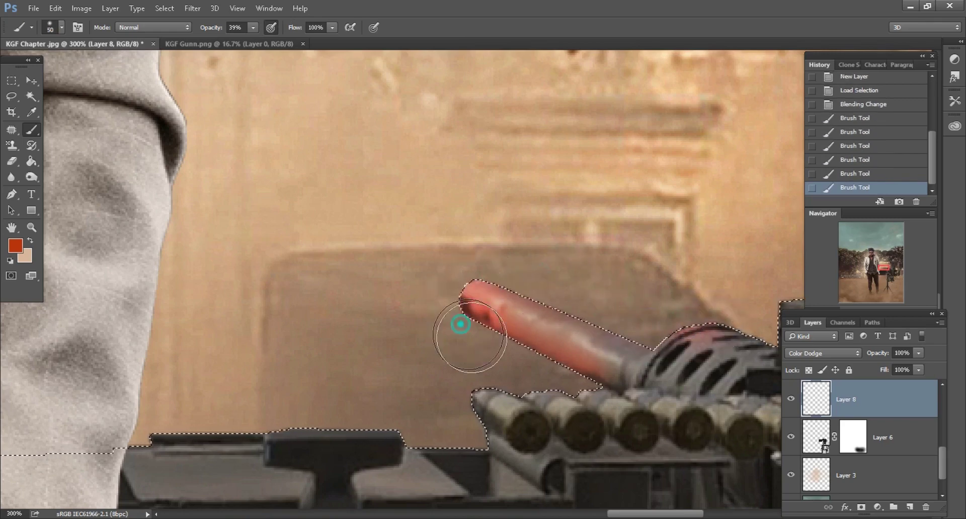
pyautogui.moveTo(460, 324); pyautogui.dragTo(484, 342)
pyautogui.click(11, 96)
pyautogui.click(287, 231)
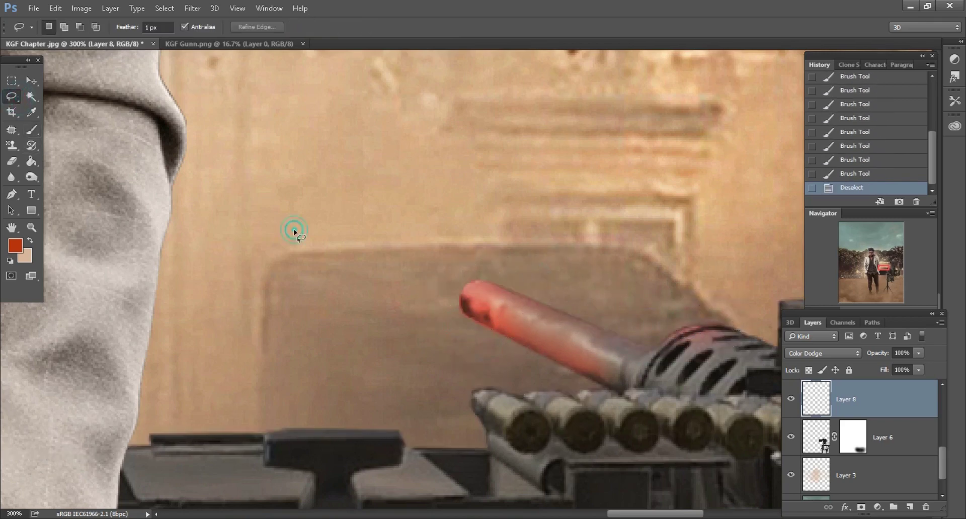
pyautogui.scroll(-2, 482, 272)
pyautogui.scroll(-1, 481, 272)
pyautogui.scroll(-1, 482, 272)
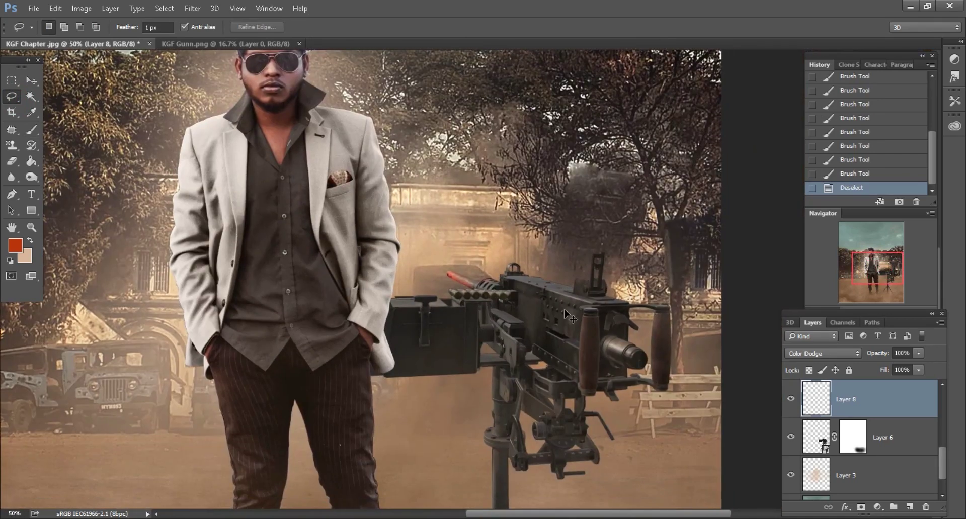
pyautogui.scroll(-1, 914, 456)
# Step: Add a layer above Background and dab soft peach haze behind the gun and ammo box
pyautogui.click(887, 482)
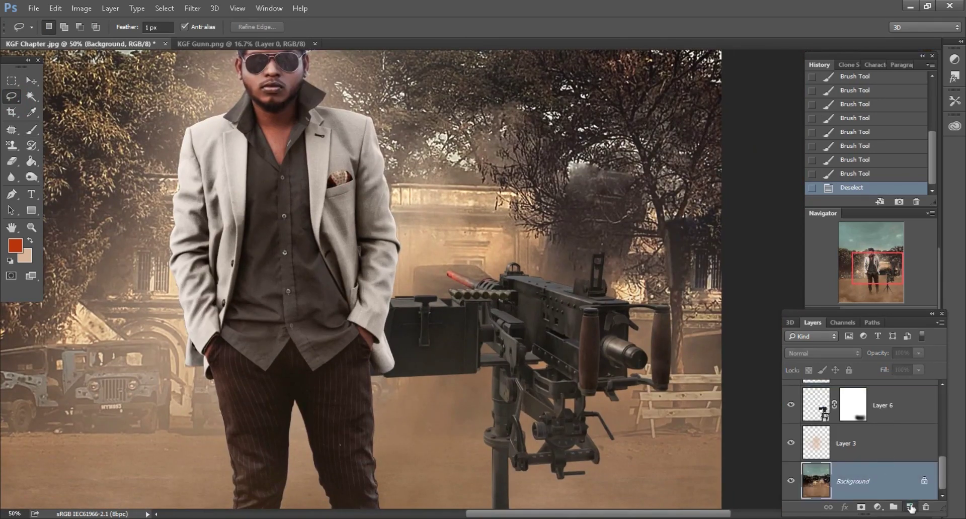
pyautogui.click(910, 507)
pyautogui.click(31, 130)
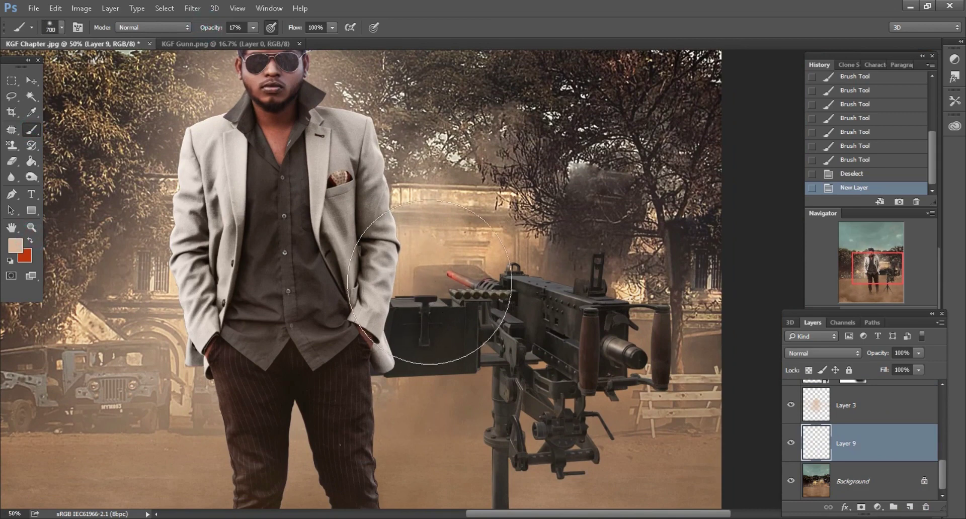
pyautogui.click(443, 274)
pyautogui.click(528, 282)
pyautogui.click(582, 319)
# Step: Build up more light haze around the gun and its tripod
pyautogui.press(']')
pyautogui.click(559, 207)
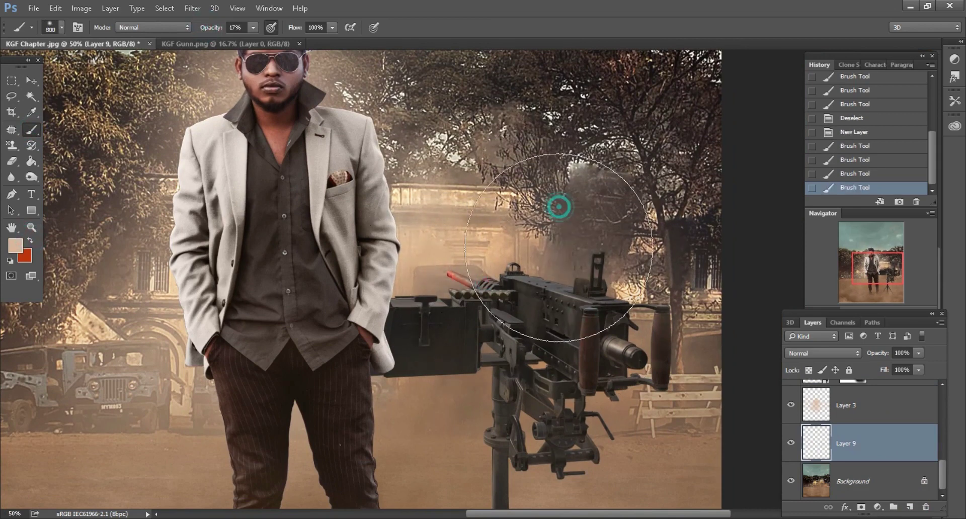
pyautogui.click(352, 181)
pyautogui.click(398, 161)
pyautogui.click(427, 337)
pyautogui.press('[')
pyautogui.press('[')
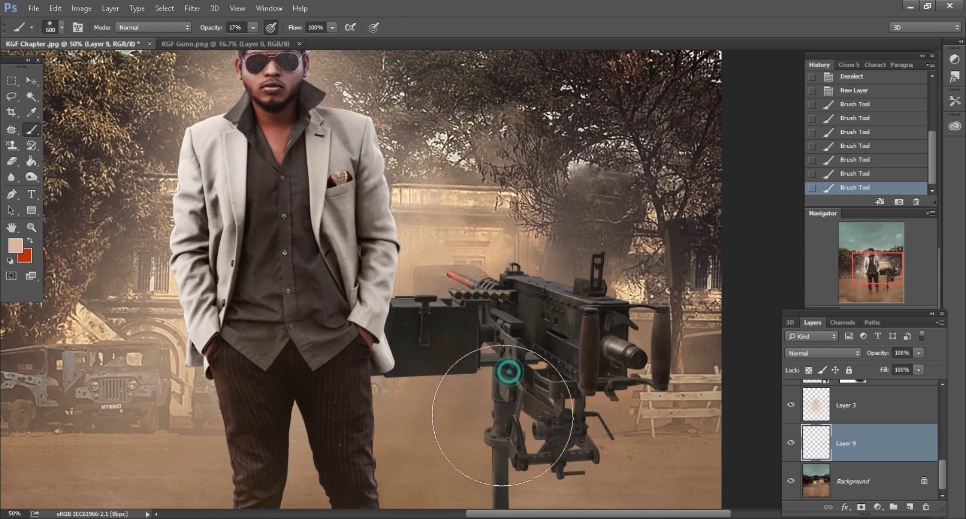
pyautogui.click(502, 415)
pyautogui.click(280, 413)
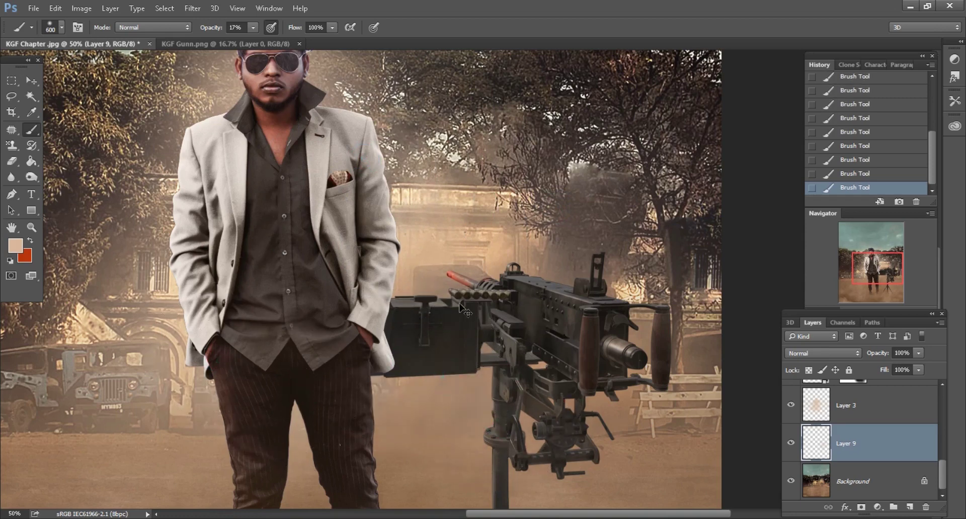
pyautogui.hotkey('ctrl', '-')
pyautogui.hotkey('ctrl', '-')
pyautogui.hotkey('ctrl', '-')
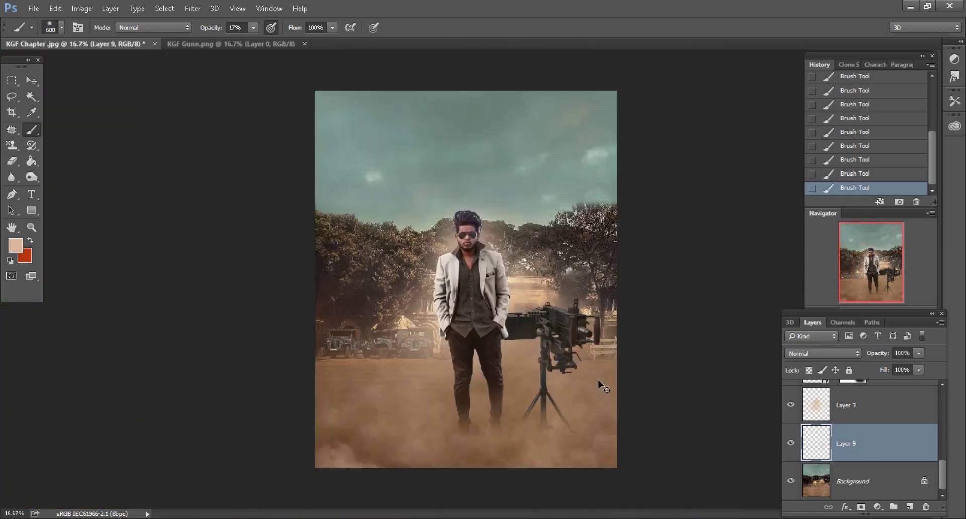
pyautogui.hotkey('ctrl', '+')
pyautogui.hotkey('ctrl', '+')
pyautogui.hotkey('ctrl', '+')
pyautogui.hotkey('ctrl', '+')
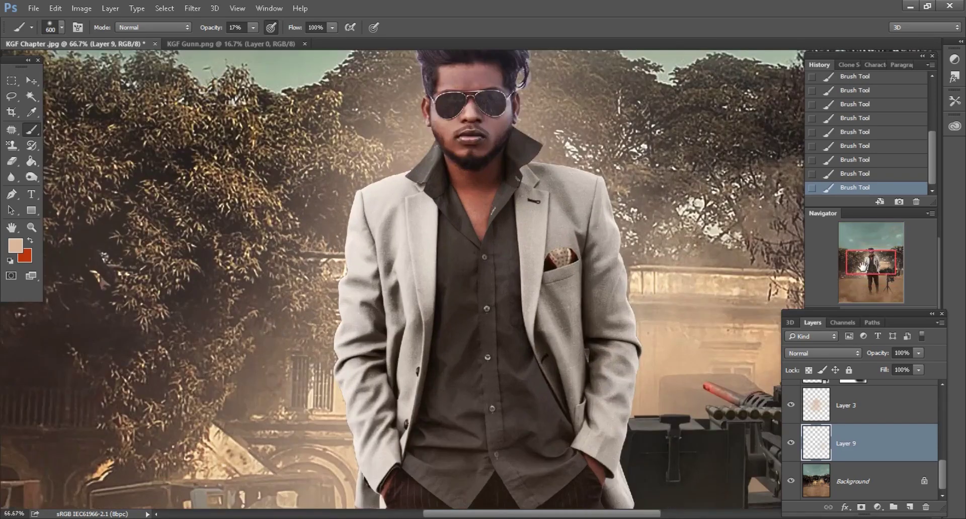
# Step: Add a new Screen-mode layer above the man's Layer 1, with his outline loaded as a selection
pyautogui.keyDown('ctrl'); pyautogui.click(448, 320); pyautogui.keyUp('ctrl')
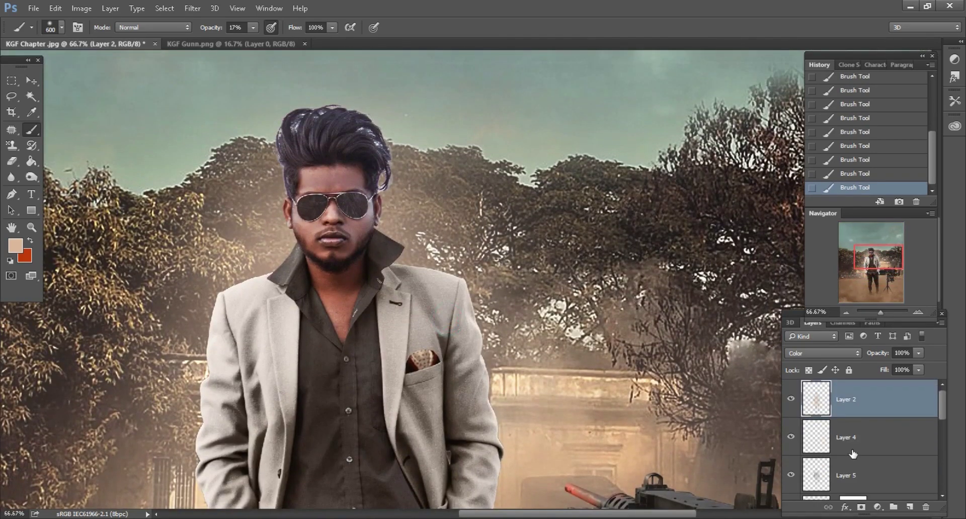
pyautogui.scroll(-2, 852, 454)
pyautogui.click(885, 437)
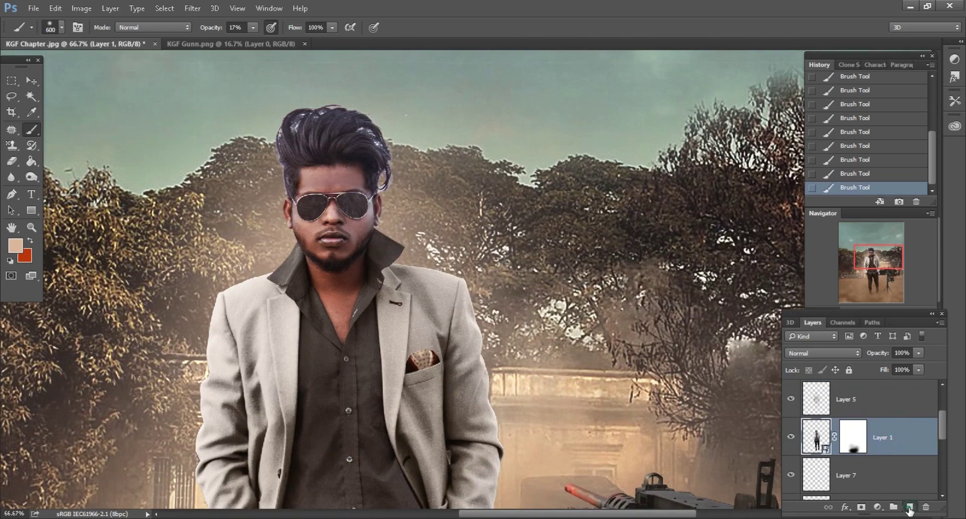
pyautogui.click(910, 508)
pyautogui.keyDown('ctrl'); pyautogui.click(816, 436); pyautogui.keyUp('ctrl')
pyautogui.click(823, 353)
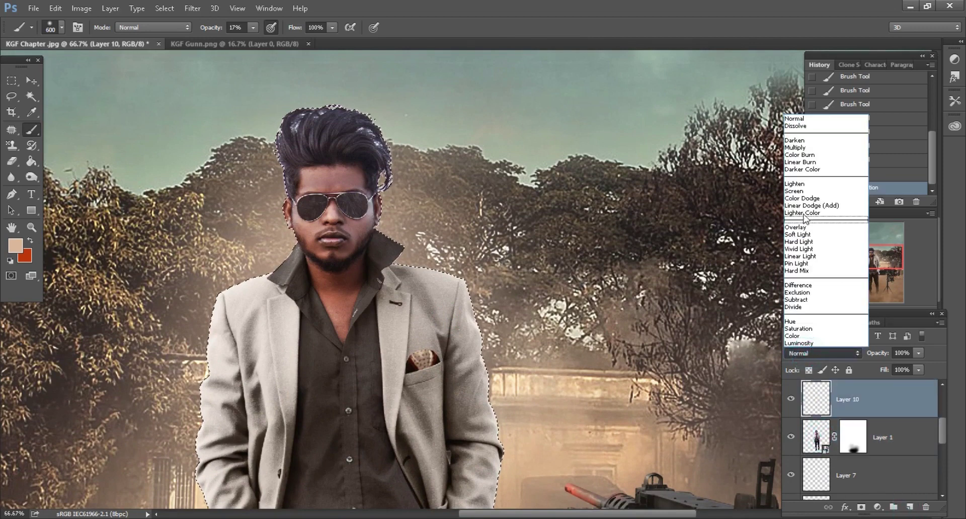
pyautogui.click(794, 192)
# Step: Paint soft rim light along the edge of the man's head and shoulder
pyautogui.hotkey('ctrl', '+')
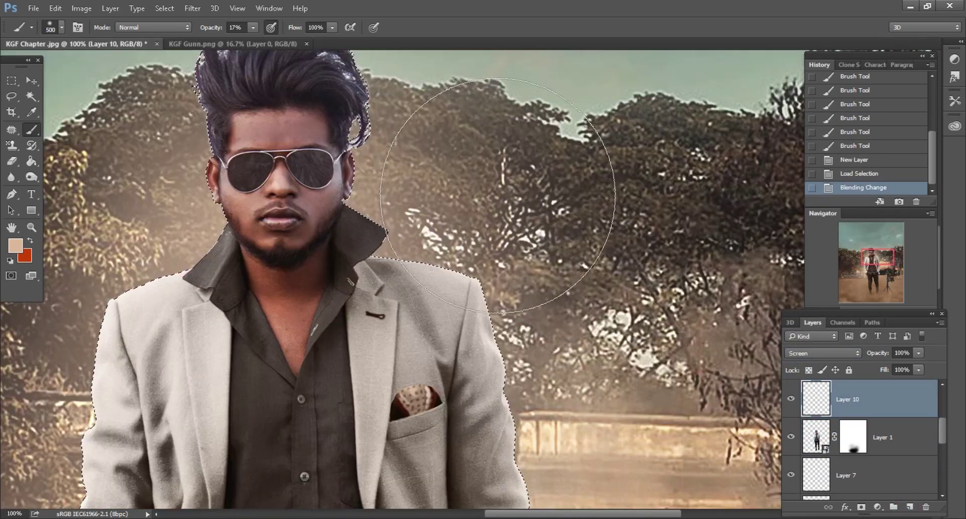
pyautogui.press('[')
pyautogui.press('[')
pyautogui.press('[')
pyautogui.scroll(3, 496, 194)
pyautogui.press(']')
pyautogui.press(']')
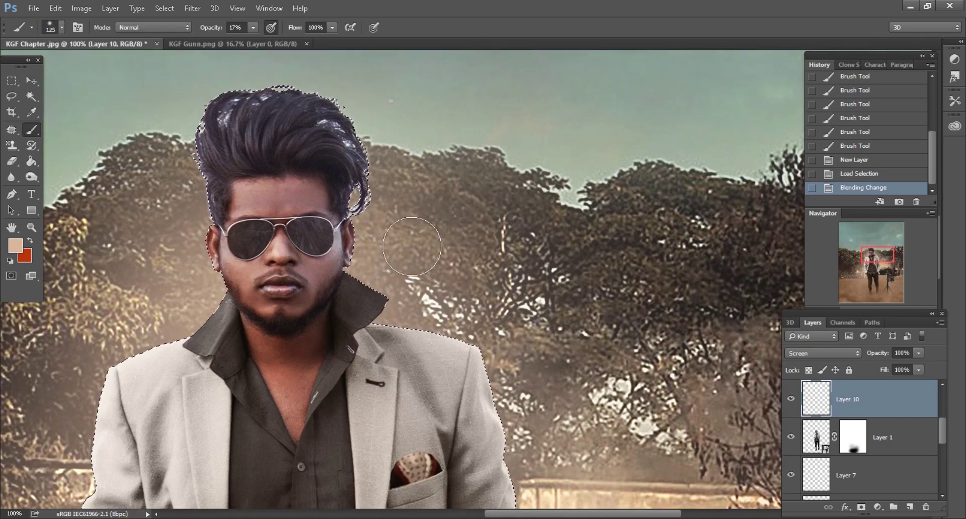
pyautogui.click(406, 251)
pyautogui.click(400, 267)
pyautogui.click(418, 251)
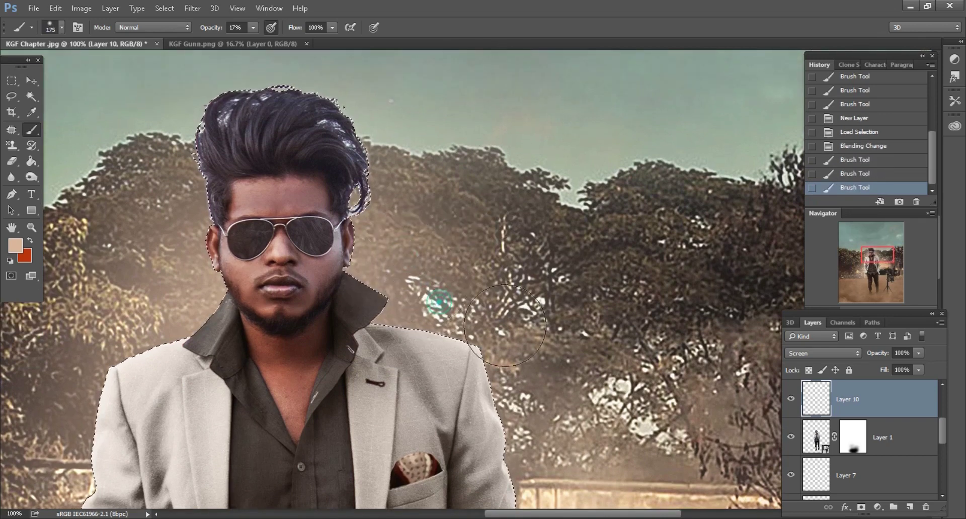
pyautogui.click(433, 236)
pyautogui.scroll(2, 411, 200)
# Step: Build up light around the top of the man's hair and near his collar
pyautogui.click(403, 181)
pyautogui.click(352, 111)
pyautogui.press(']')
pyautogui.click(242, 100)
pyautogui.click(176, 131)
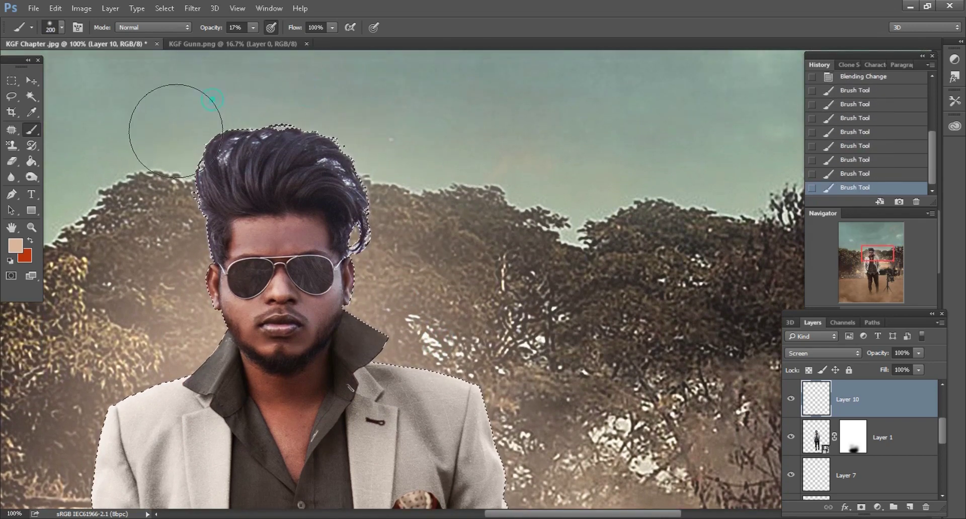
pyautogui.scroll(-1, 165, 292)
pyautogui.press('[')
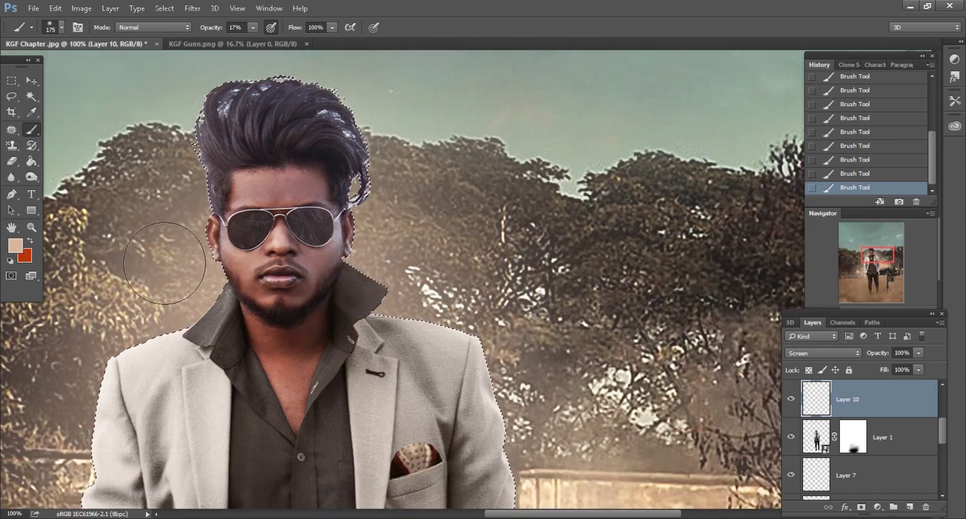
pyautogui.click(175, 292)
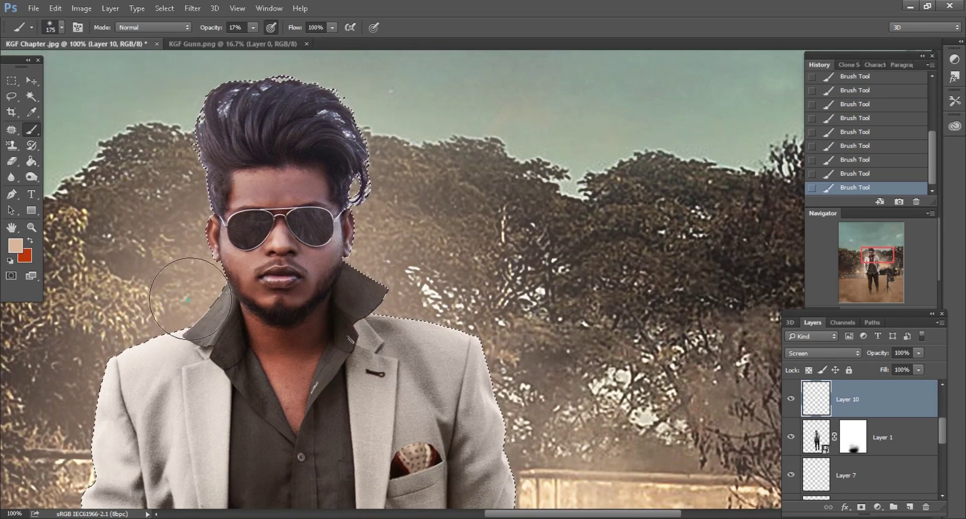
pyautogui.scroll(1, 352, 282)
pyautogui.press(']')
# Step: Lighten the dust haze along the left trouser leg and between the man's legs
pyautogui.scroll(-5, 531, 381)
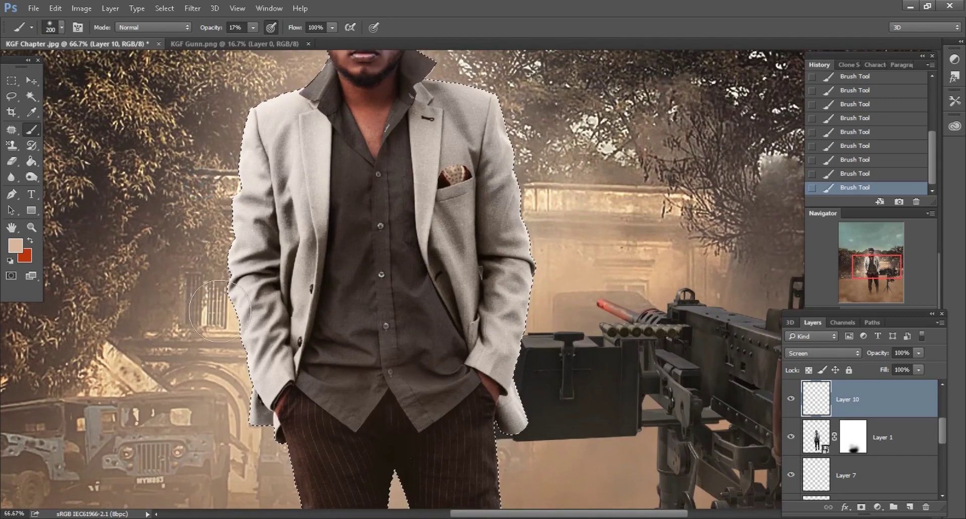
pyautogui.scroll(-6, 252, 241)
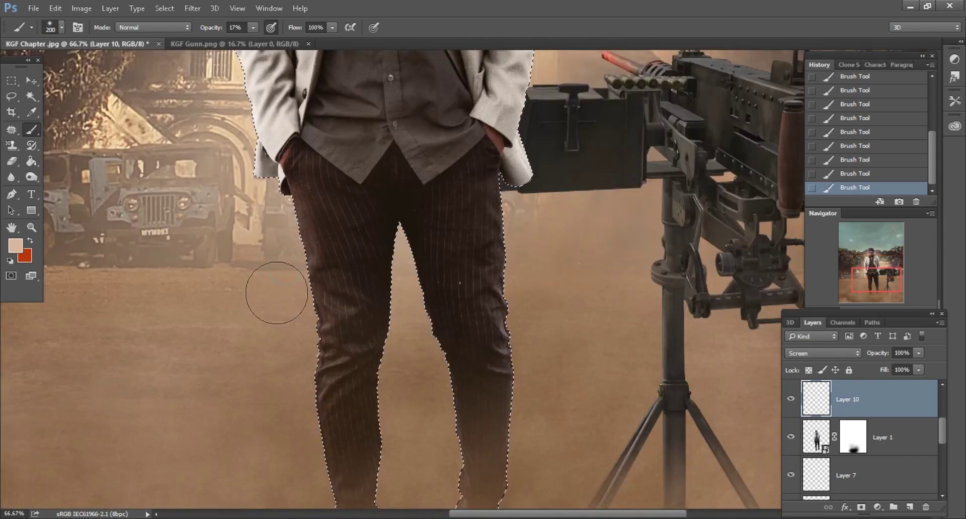
pyautogui.moveTo(284, 269); pyautogui.dragTo(281, 355)
pyautogui.moveTo(355, 347); pyautogui.dragTo(336, 213)
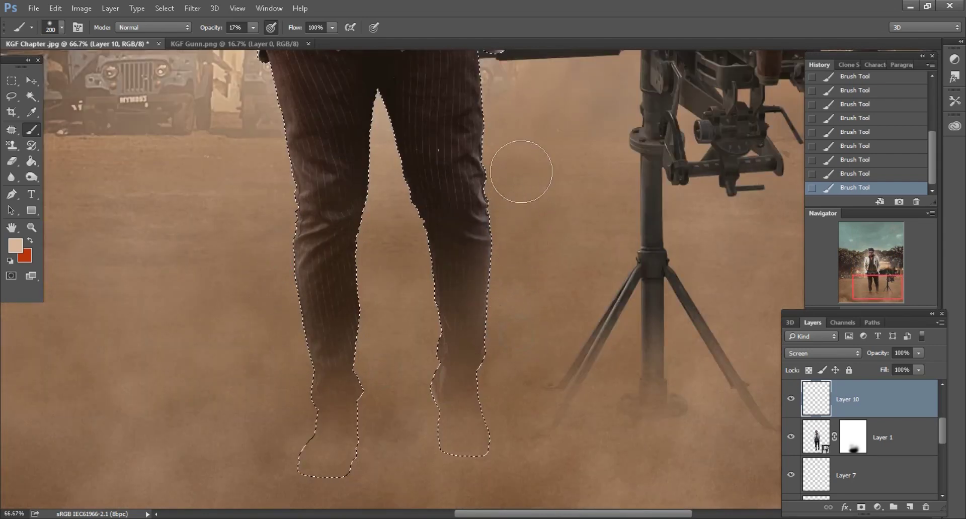
pyautogui.scroll(4, 518, 173)
pyautogui.moveTo(386, 330); pyautogui.dragTo(388, 444)
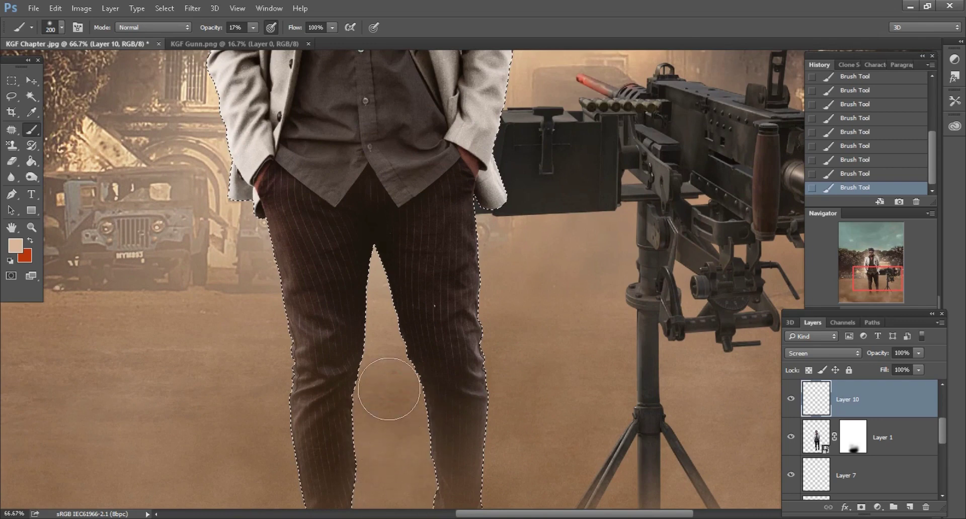
pyautogui.press('[')
pyautogui.press('[')
pyautogui.press('[')
pyautogui.click(388, 352)
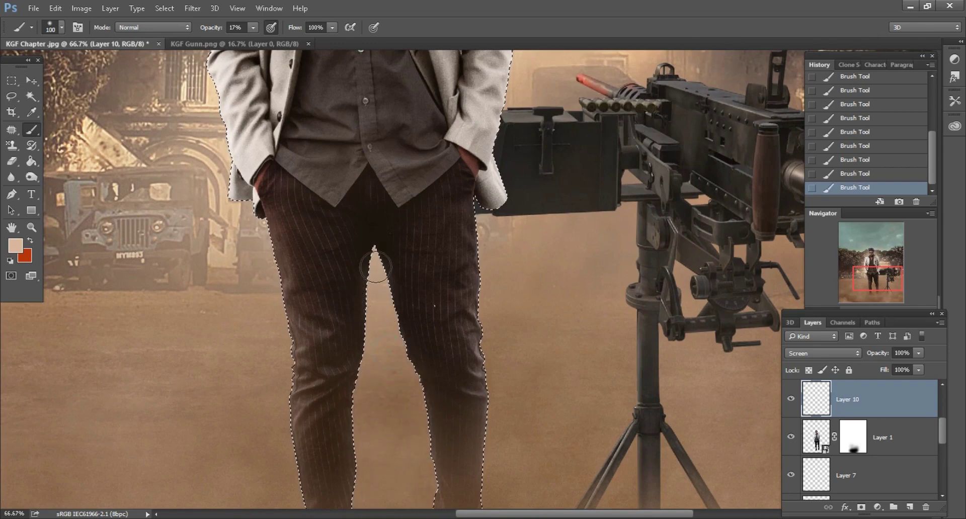
# Step: Clear the selection around the man and zoom out
pyautogui.hotkey('ctrl', '-')
pyautogui.hotkey('ctrl', '-')
pyautogui.click(11, 96)
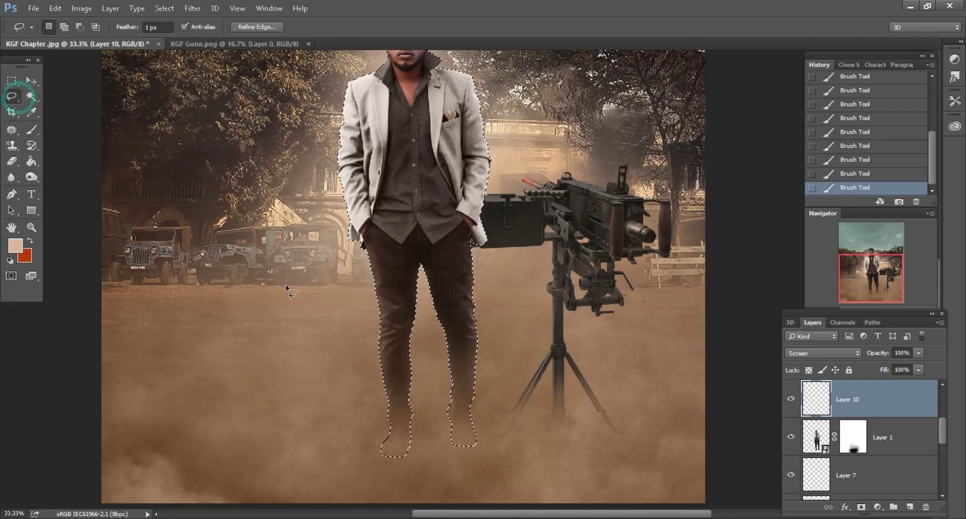
pyautogui.hotkey('ctrl', 'd')
pyautogui.hotkey('ctrl', '-')
pyautogui.hotkey('ctrl', '-')
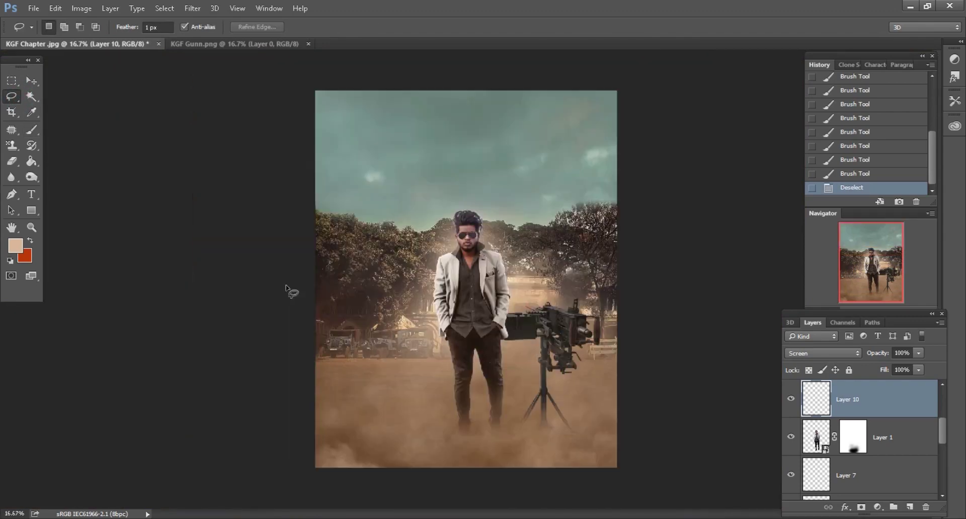
# Step: Add a Color-mode layer above the gun layer, with the gun's shape loaded as a selection
pyautogui.hotkey('ctrl', '+')
pyautogui.hotkey('ctrl', '+')
pyautogui.hotkey('ctrl', '+')
pyautogui.moveTo(883, 263); pyautogui.dragTo(881, 271)
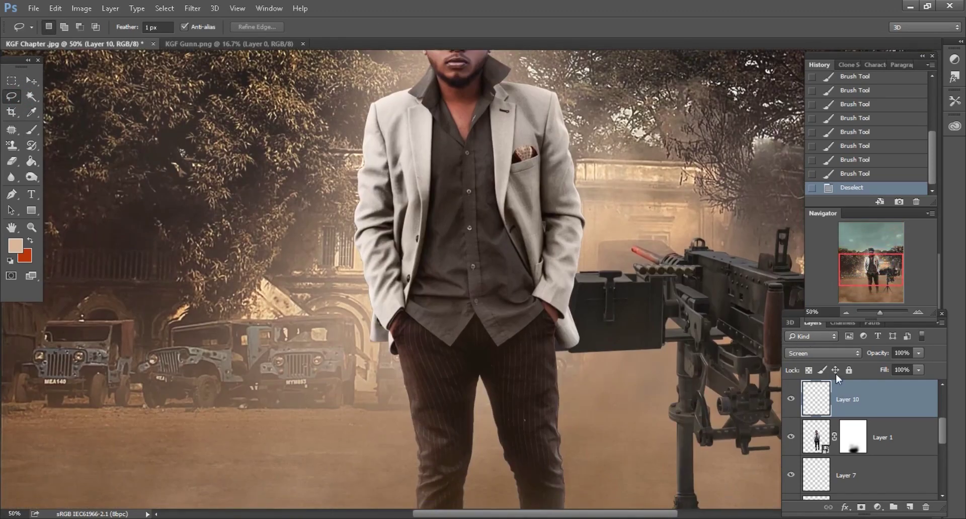
pyautogui.hscroll(3, 664, 356)
pyautogui.hscroll(2, 664, 356)
pyautogui.keyDown('ctrl'); pyautogui.click(642, 315); pyautogui.keyUp('ctrl')
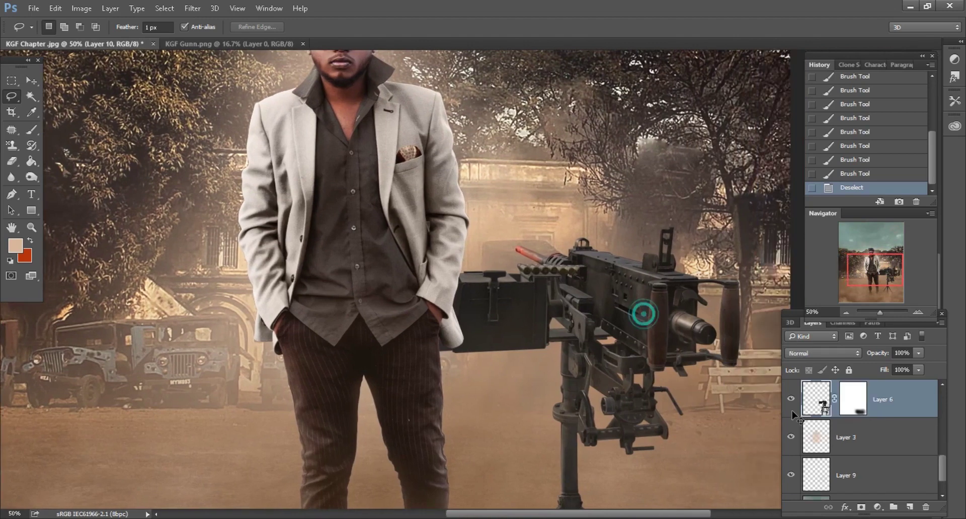
pyautogui.click(911, 507)
pyautogui.keyDown('ctrl'); pyautogui.click(818, 437); pyautogui.keyUp('ctrl')
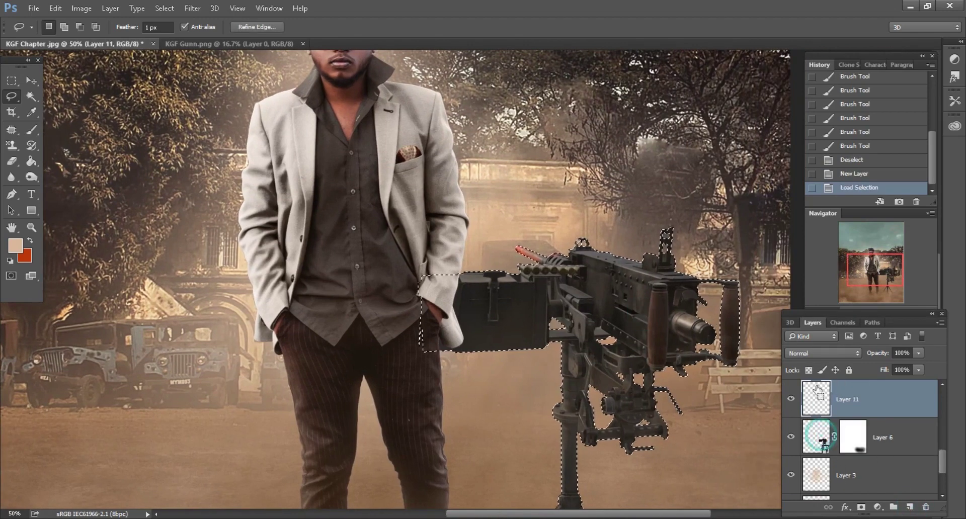
pyautogui.click(805, 353)
pyautogui.click(802, 336)
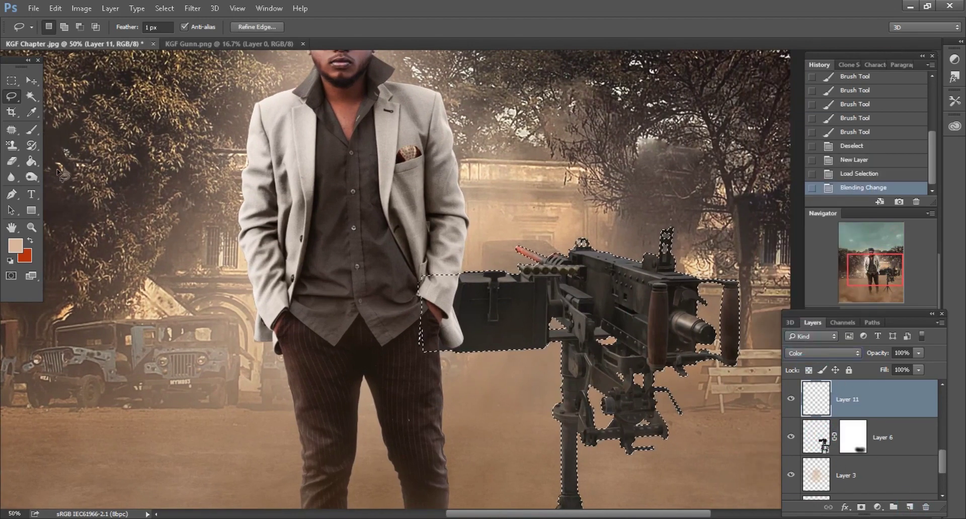
# Step: Brush a warm tint over the machine gun with a 600 px brush, then clear the selection
pyautogui.press('b')
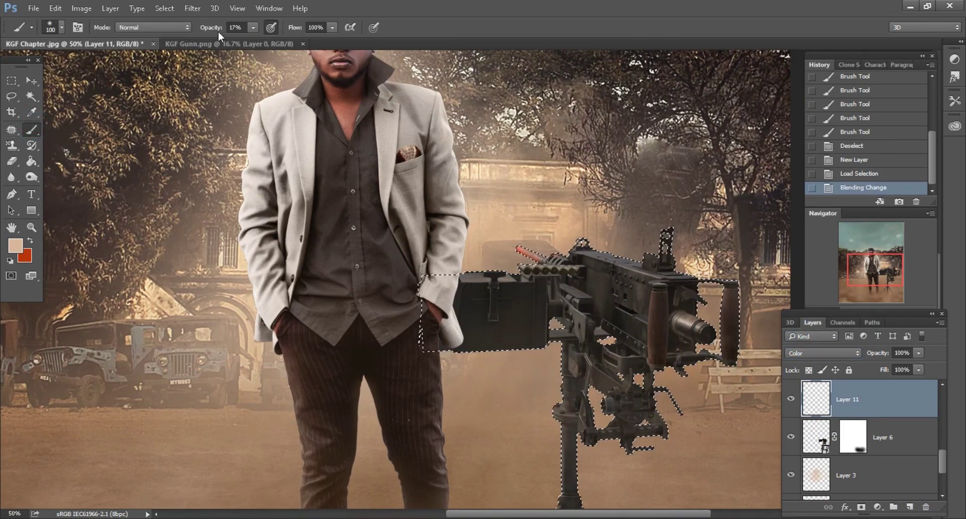
pyautogui.press(']')
pyautogui.press(']')
pyautogui.press(']')
pyautogui.hotkey('ctrl', '-')
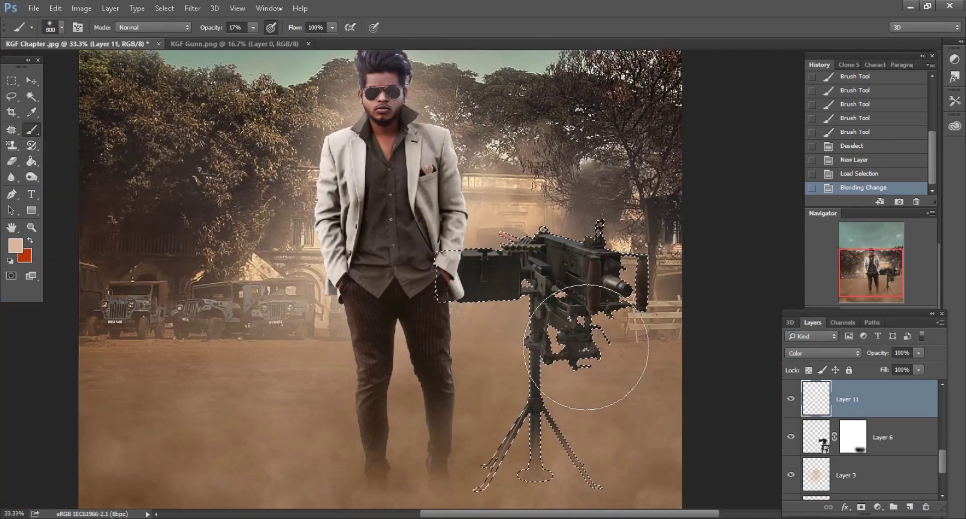
pyautogui.press('[')
pyautogui.press('[')
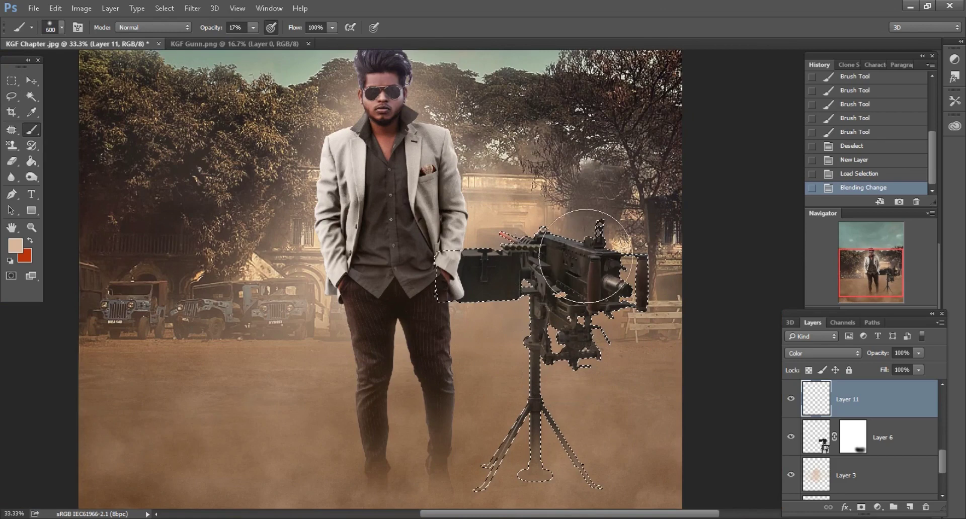
pyautogui.moveTo(525, 450); pyautogui.dragTo(541, 261)
pyautogui.hotkey('ctrl', '+')
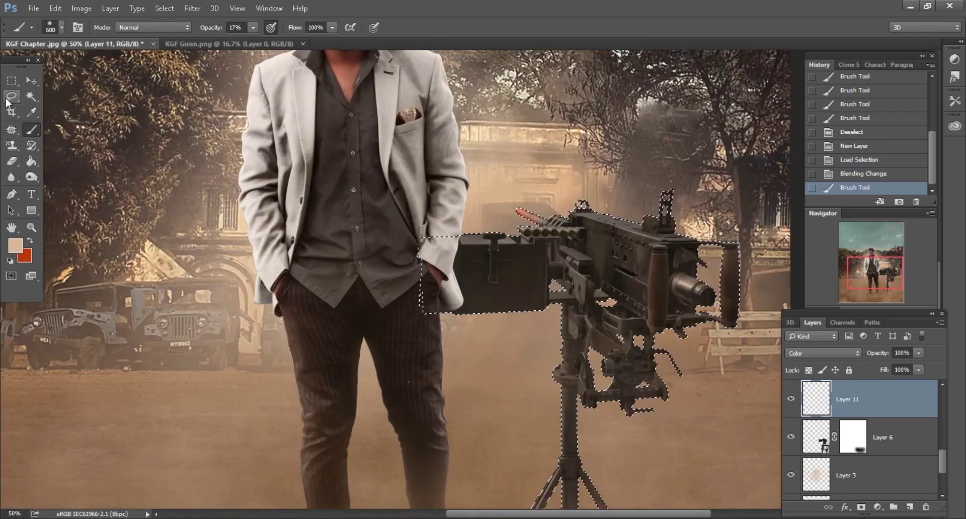
pyautogui.click(11, 96)
pyautogui.click(230, 229)
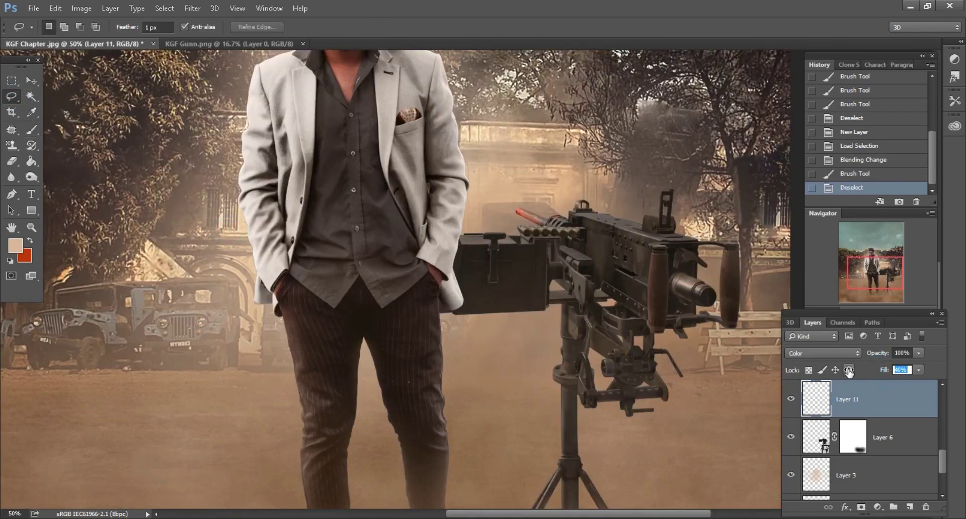
pyautogui.write('94')
# Step: Set the tint layer's fill to 94% and zoom out to 25%
pyautogui.press('Return')
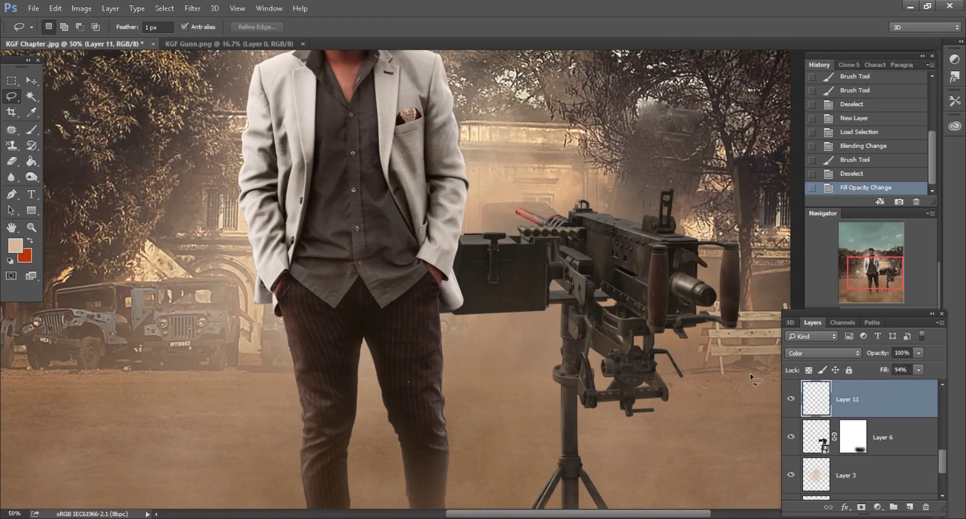
pyautogui.hotkey('ctrl', '-')
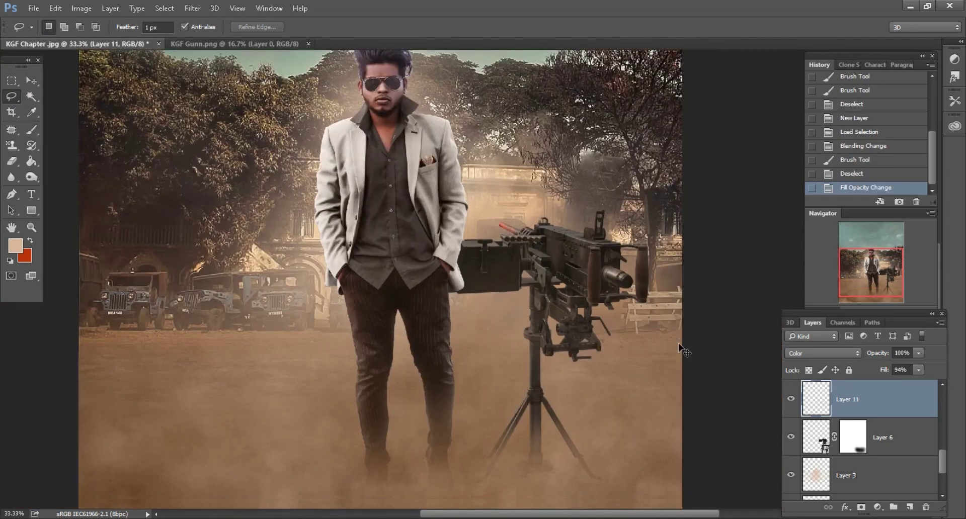
pyautogui.hotkey('ctrl', '-')
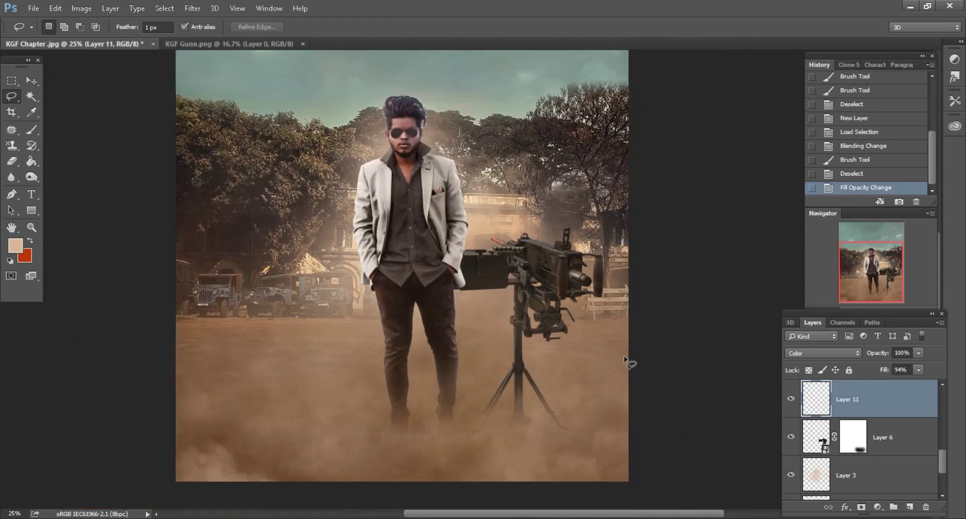
# Step: Close KGF Gunn.png and drag bullock CART.png from Explorer into Photoshop
pyautogui.click(286, 44)
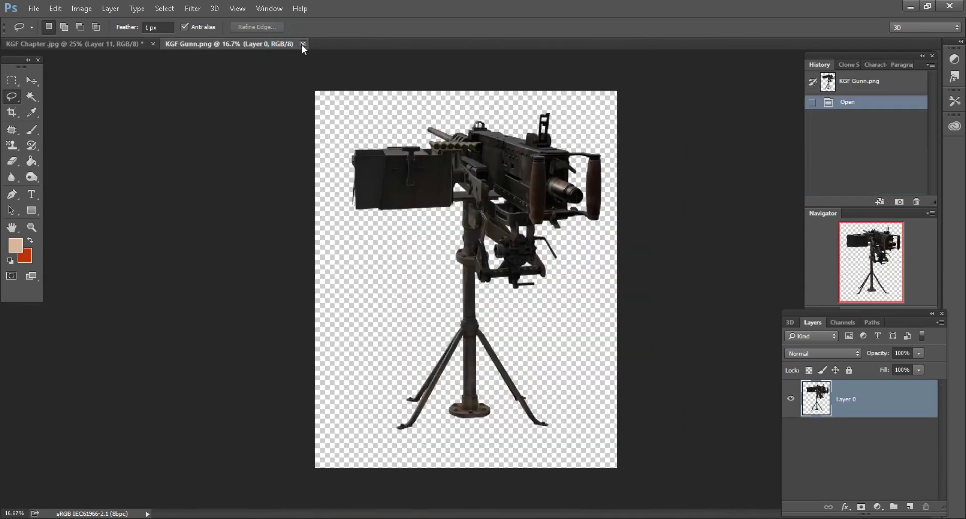
pyautogui.click(303, 44)
pyautogui.hotkey('alt', 'Tab')
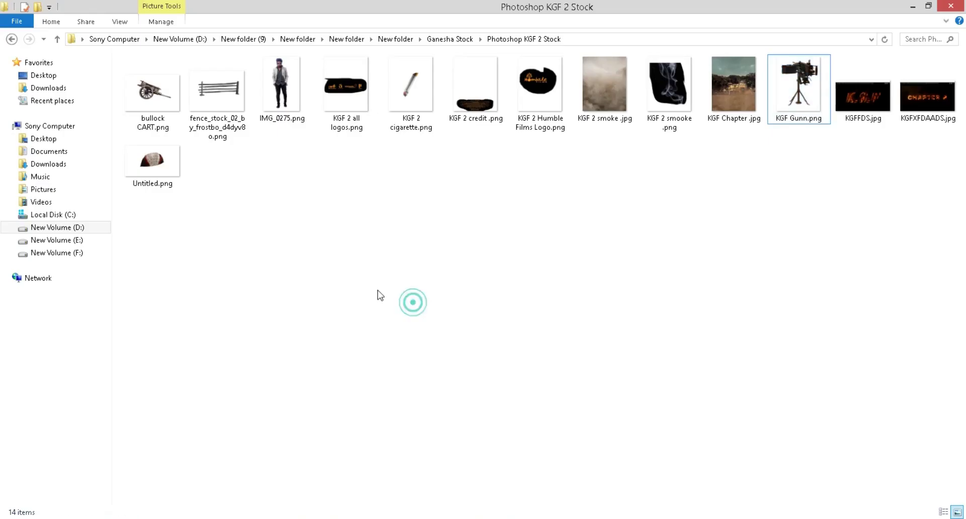
pyautogui.moveTo(152, 91)
pyautogui.mouseDown()
pyautogui.moveTo(187, 203)
pyautogui.moveTo(653, 48)
pyautogui.mouseUp()
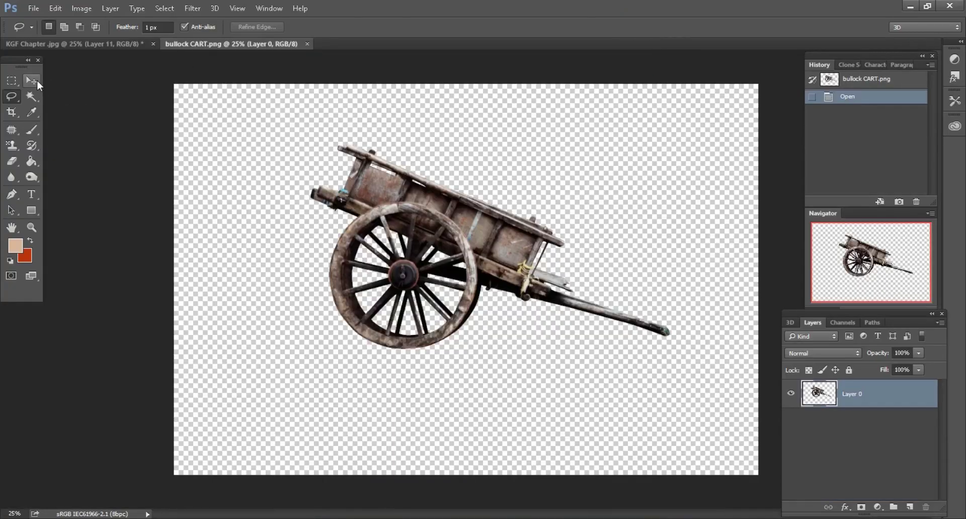
pyautogui.click(31, 80)
# Step: Copy the cart into KGF Chapter, raise its layer, and convert it to a smart object
pyautogui.moveTo(408, 206); pyautogui.dragTo(322, 337)
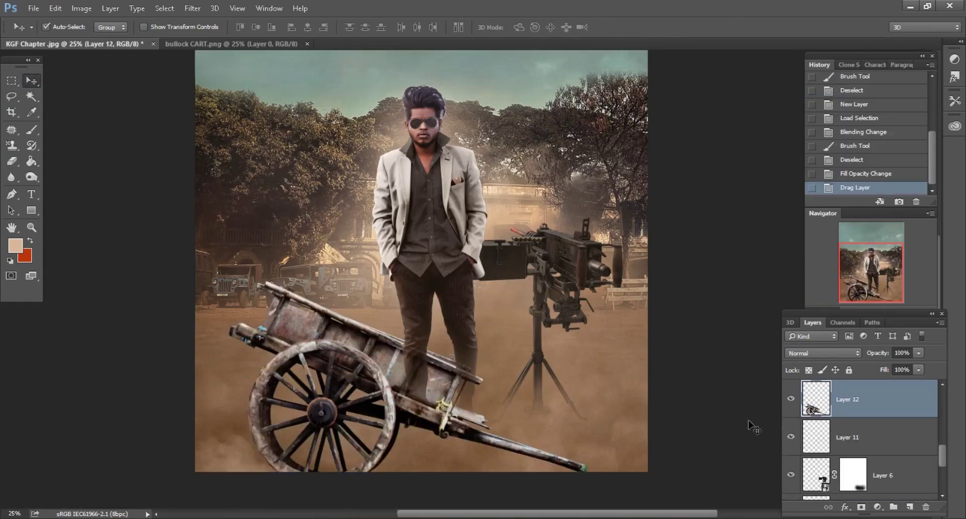
pyautogui.moveTo(850, 395)
pyautogui.mouseDown()
pyautogui.moveTo(849, 354)
pyautogui.moveTo(825, 414)
pyautogui.moveTo(847, 397)
pyautogui.mouseUp()
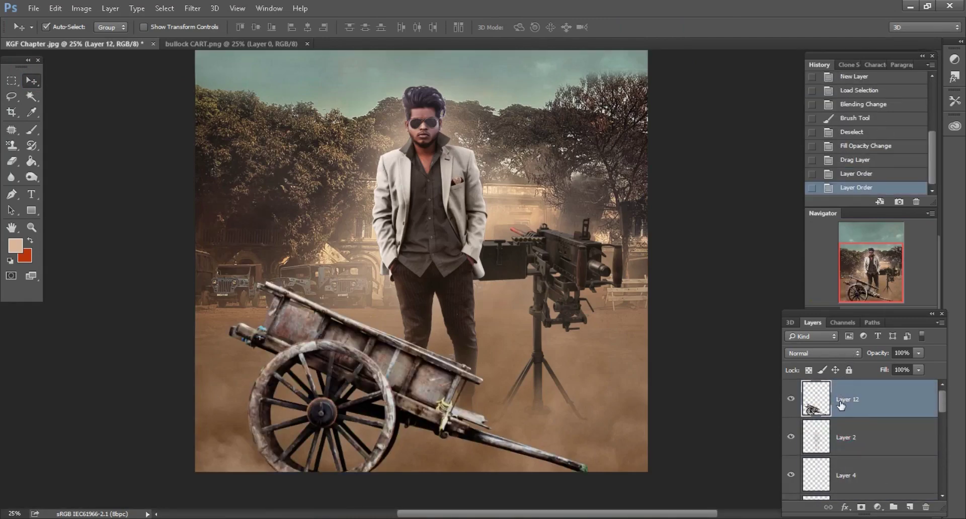
pyautogui.rightClick(887, 399)
pyautogui.click(677, 204)
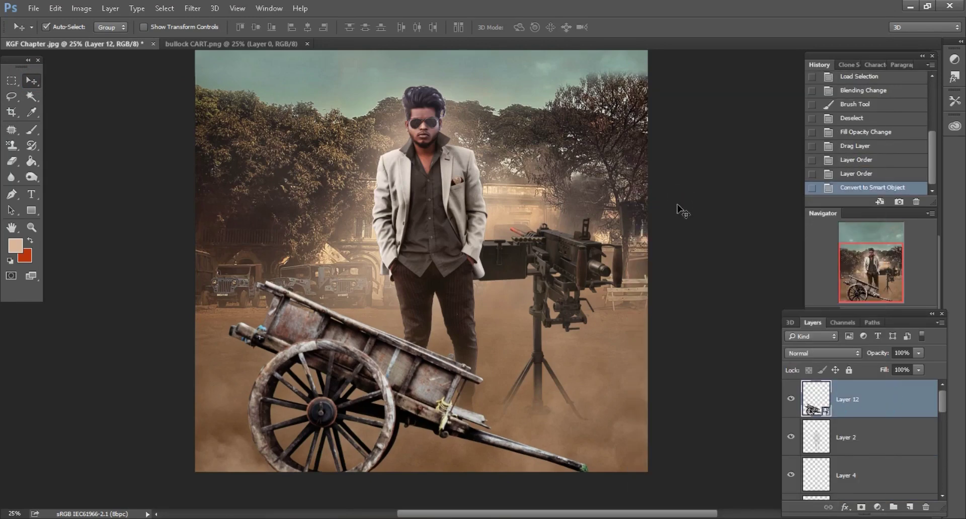
# Step: Scale the cart to 237%, tilt it about -10.87°, and place it across the bottom foreground
pyautogui.click(55, 8)
pyautogui.click(71, 244)
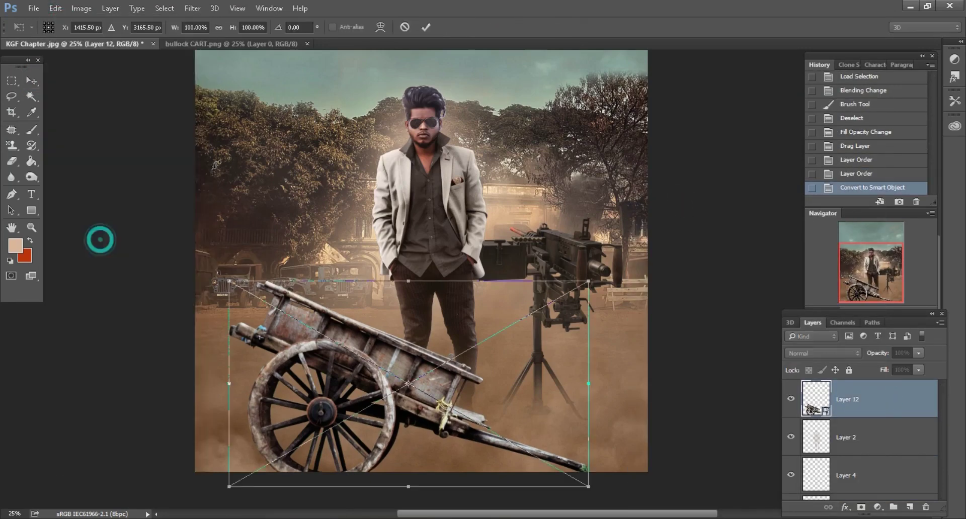
pyautogui.moveTo(232, 30); pyautogui.dragTo(332, 43)
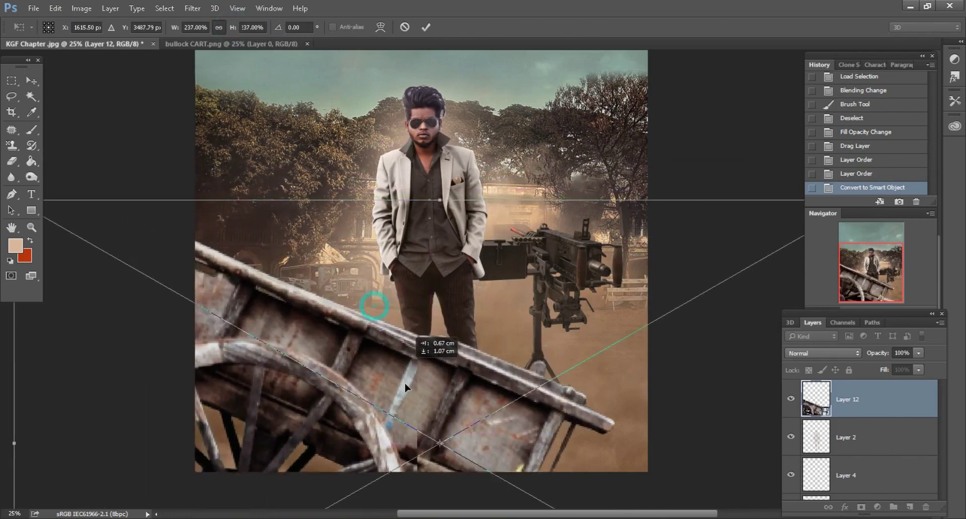
pyautogui.moveTo(375, 310); pyautogui.dragTo(402, 397)
pyautogui.moveTo(481, 171); pyautogui.dragTo(470, 164)
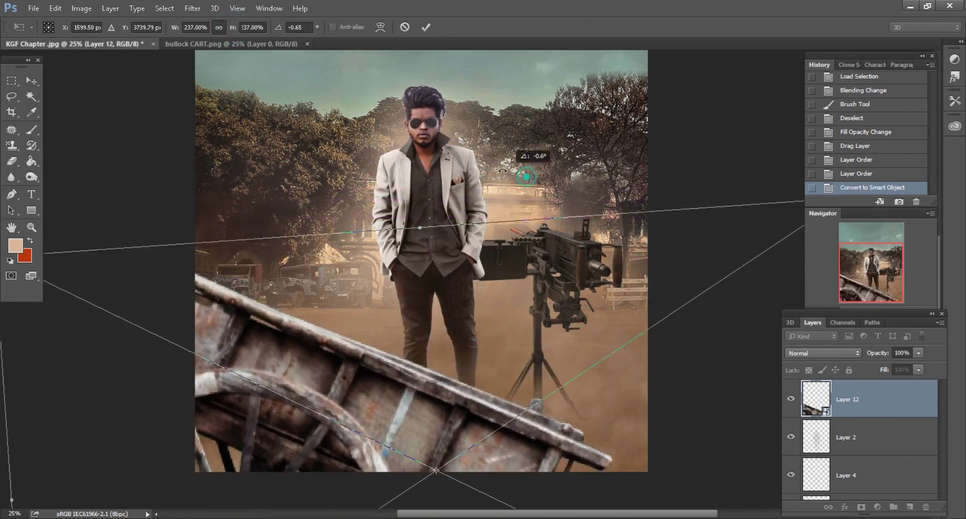
pyautogui.moveTo(430, 341); pyautogui.dragTo(474, 364)
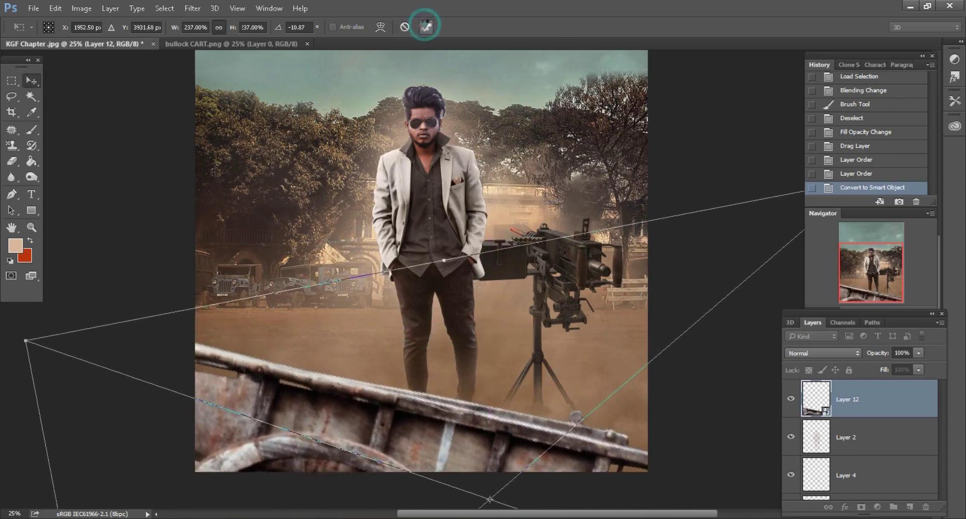
pyautogui.press('Return')
pyautogui.click(193, 8)
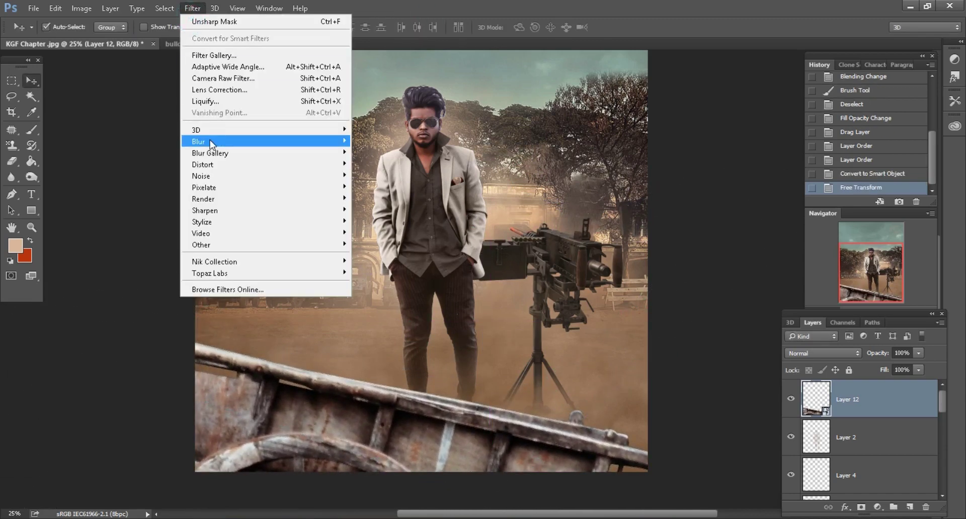
# Step: Apply a 143.3-pixel Gaussian Blur to the cart layer
pyautogui.moveTo(198, 141)
pyautogui.click(384, 187)
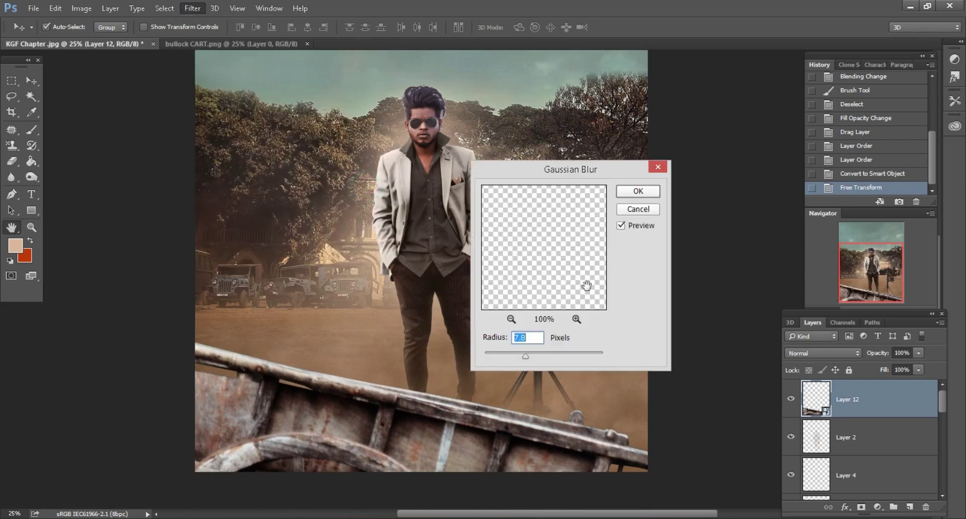
pyautogui.moveTo(544, 355); pyautogui.dragTo(569, 354)
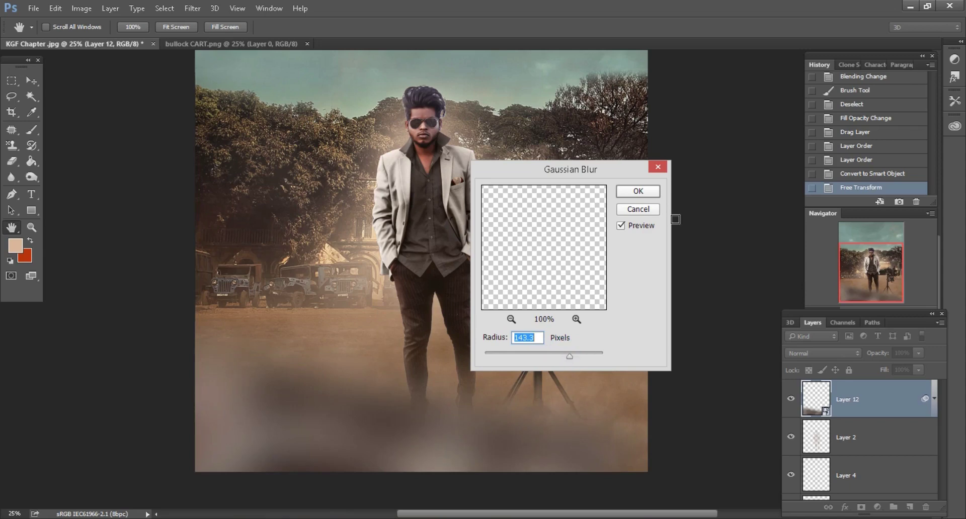
pyautogui.click(642, 193)
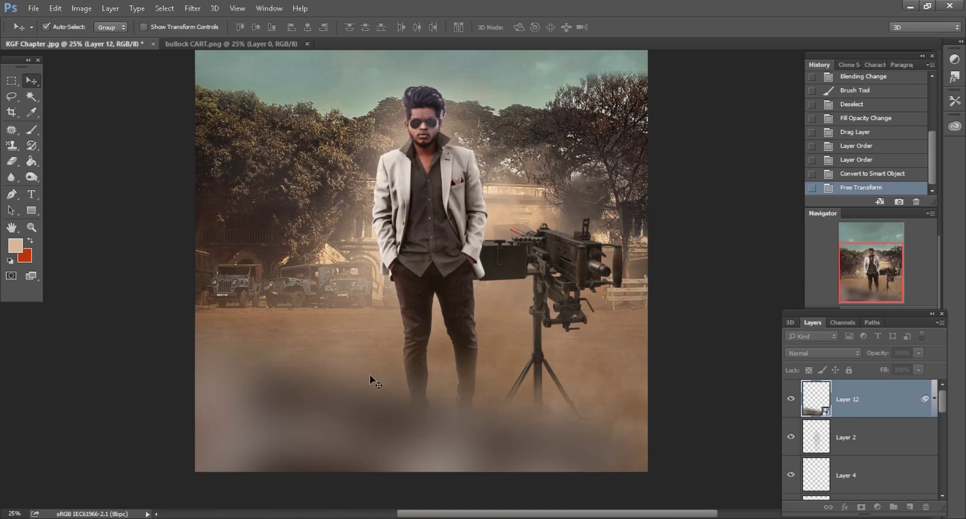
# Step: Close the bullock cart image and pick up the fence stock image from Explorer
pyautogui.click(264, 44)
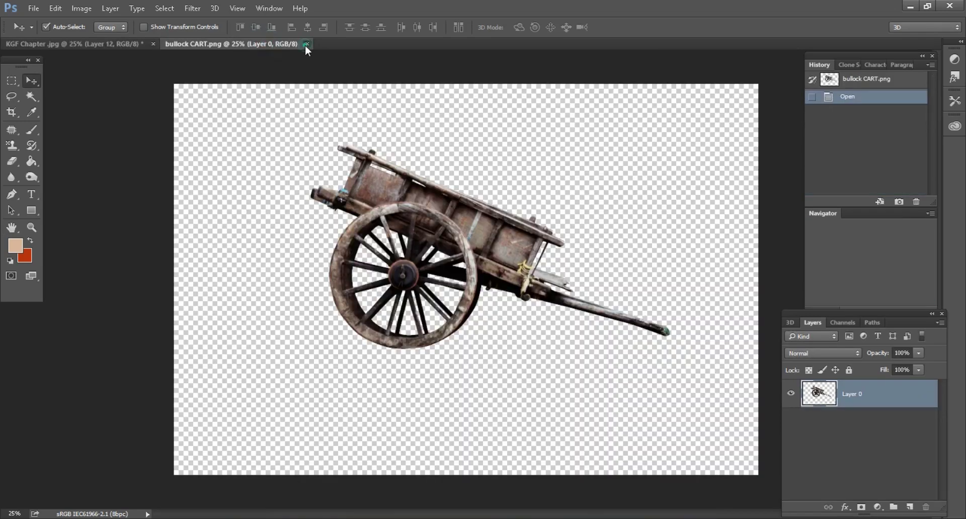
pyautogui.click(306, 44)
pyautogui.hotkey('alt', 'Tab')
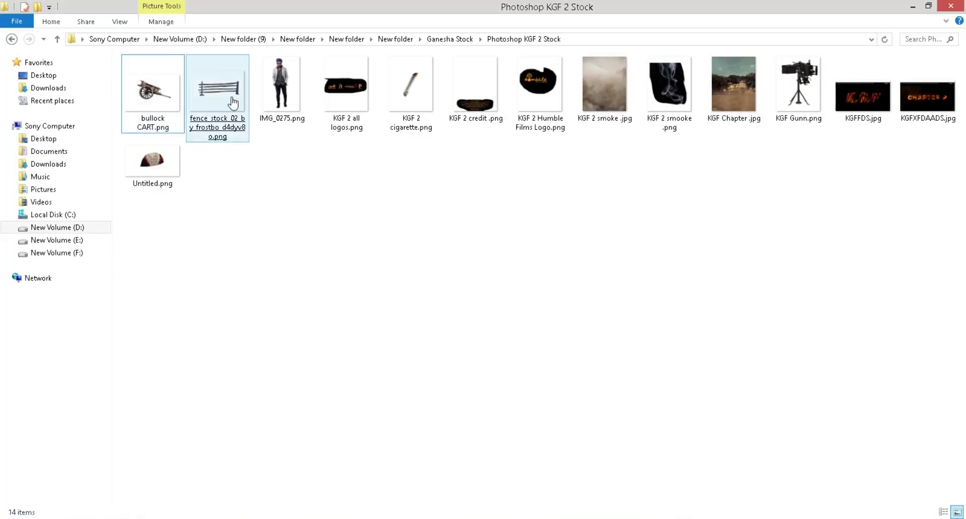
pyautogui.moveTo(226, 95)
pyautogui.mouseDown()
pyautogui.moveTo(279, 518)
pyautogui.moveTo(469, 331)
pyautogui.mouseUp()
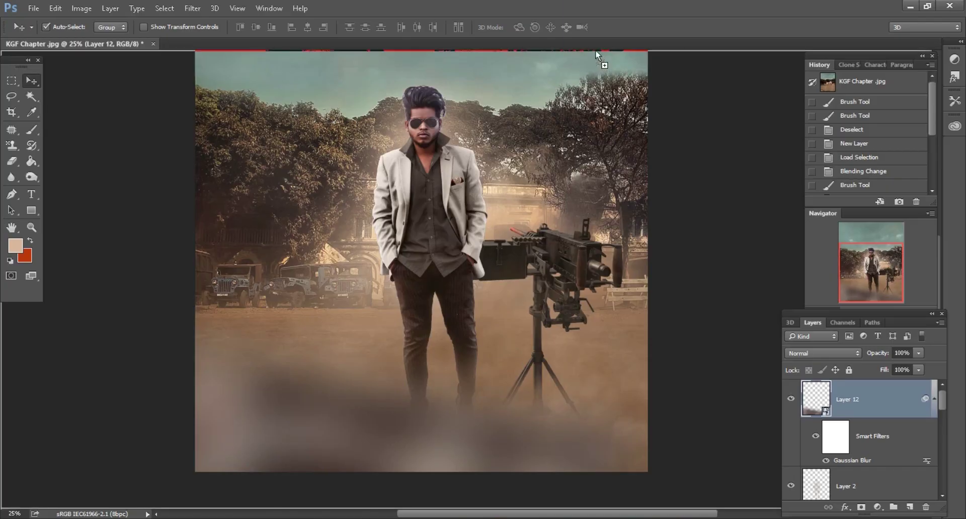
# Step: Bring the fence image into KGF Chapter below the blurred cart layer as a smart object
pyautogui.moveTo(597, 55); pyautogui.dragTo(501, 275)
pyautogui.moveTo(478, 229)
pyautogui.mouseDown()
pyautogui.moveTo(385, 333)
pyautogui.moveTo(398, 347)
pyautogui.mouseUp()
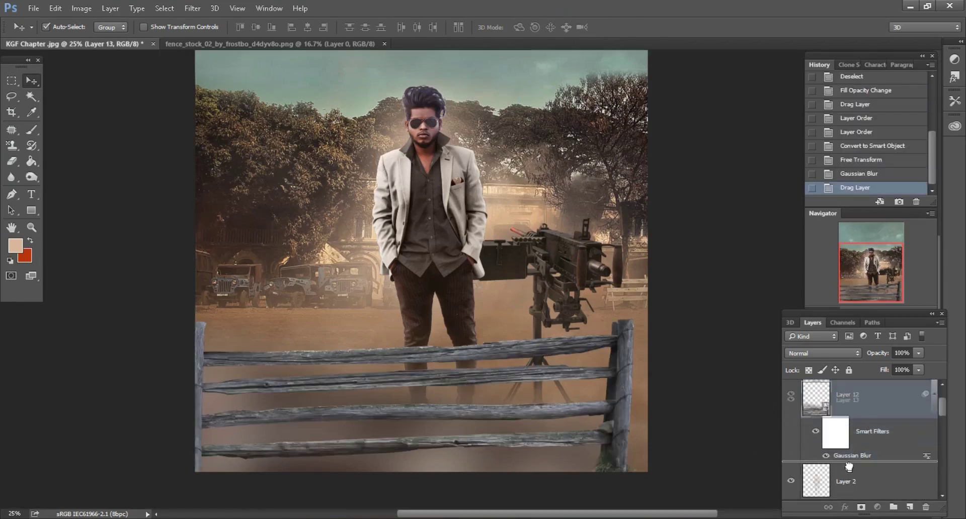
pyautogui.moveTo(844, 401); pyautogui.dragTo(850, 470)
pyautogui.rightClick(889, 405)
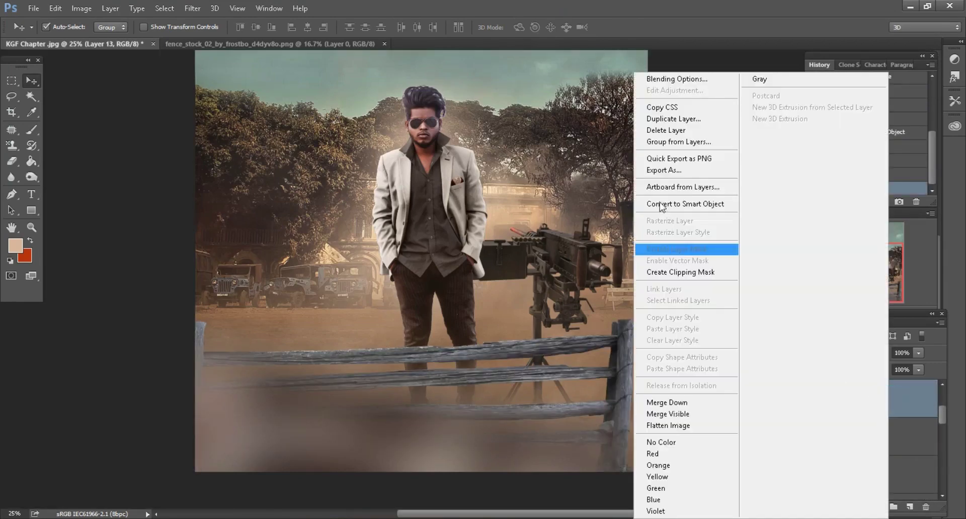
pyautogui.click(686, 204)
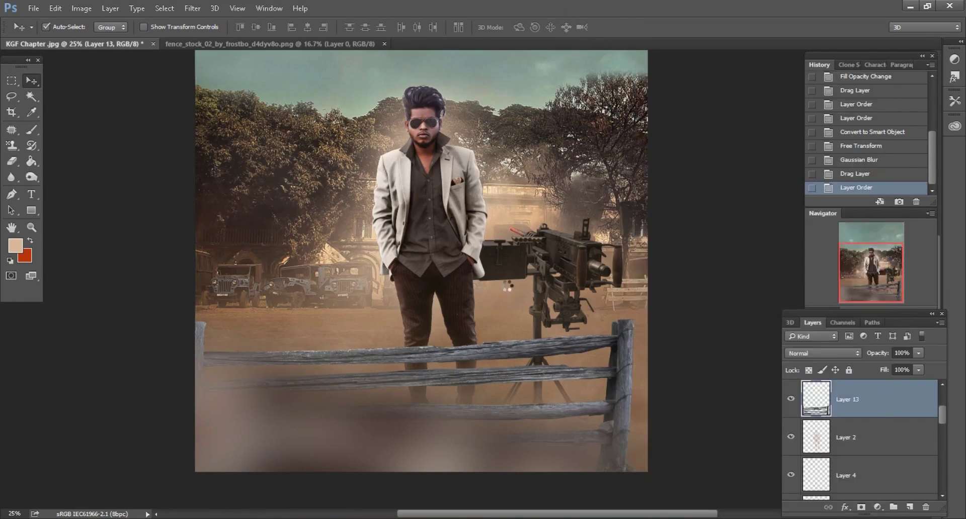
# Step: Paint a tint over the fence on a new Color-mode layer, then clear the selection
pyautogui.click(910, 507)
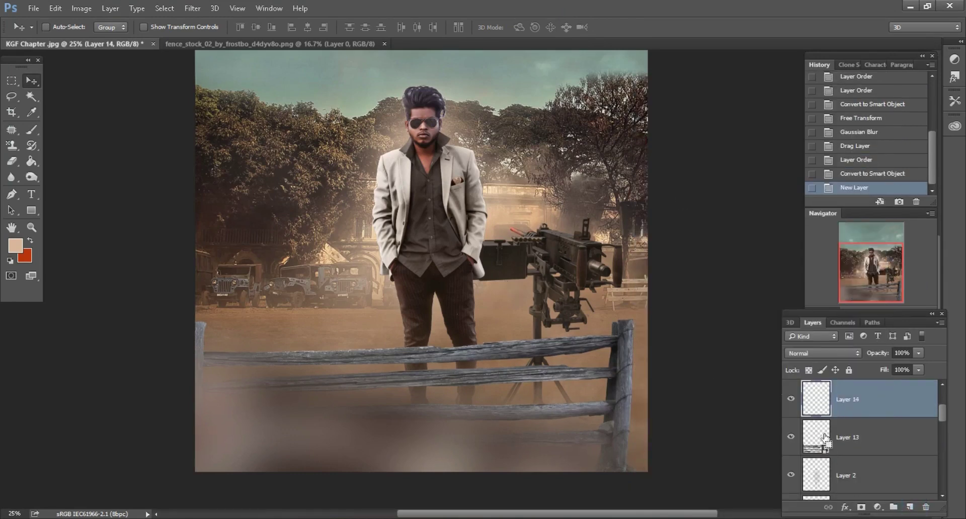
pyautogui.keyDown('ctrl'); pyautogui.click(816, 437); pyautogui.keyUp('ctrl')
pyautogui.click(823, 353)
pyautogui.click(806, 345)
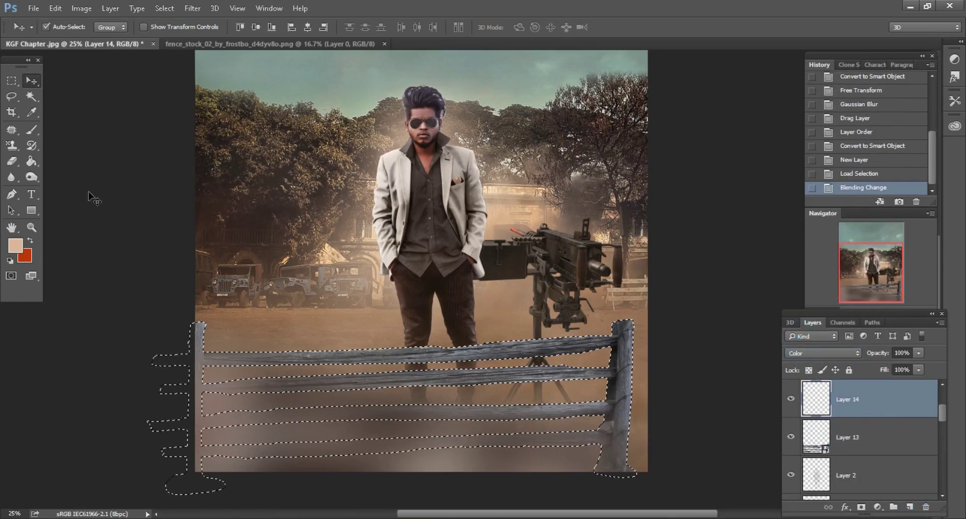
pyautogui.click(31, 130)
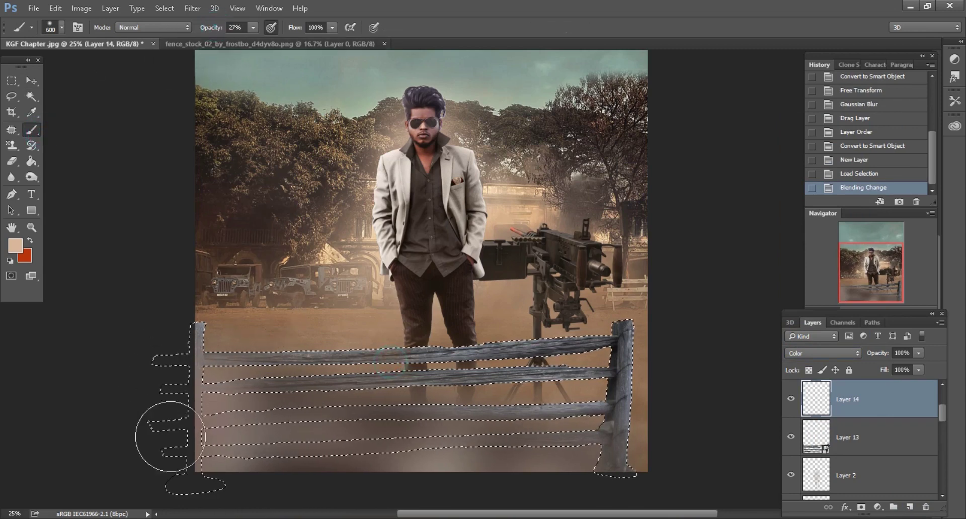
pyautogui.moveTo(270, 404); pyautogui.dragTo(369, 485)
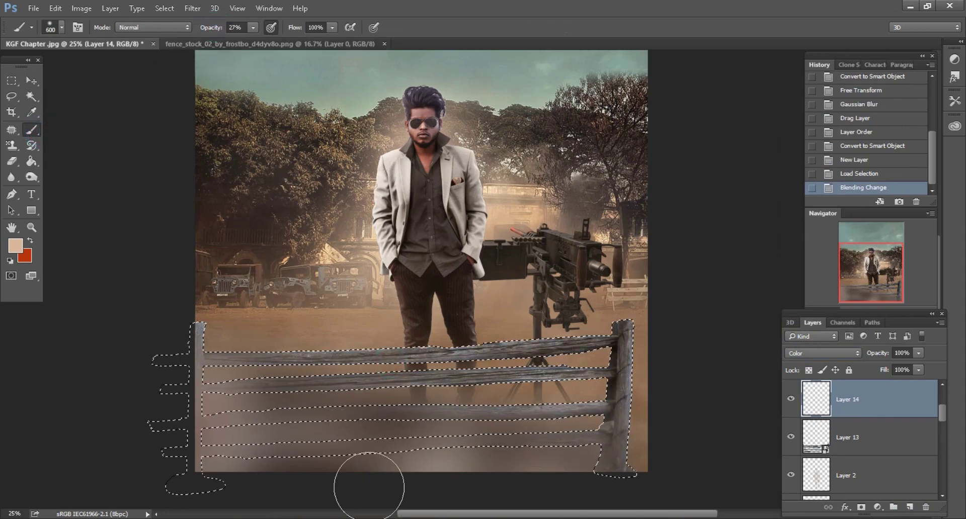
pyautogui.hotkey('ctrl', 'd')
# Step: Rasterize the fence layer
pyautogui.press('l')
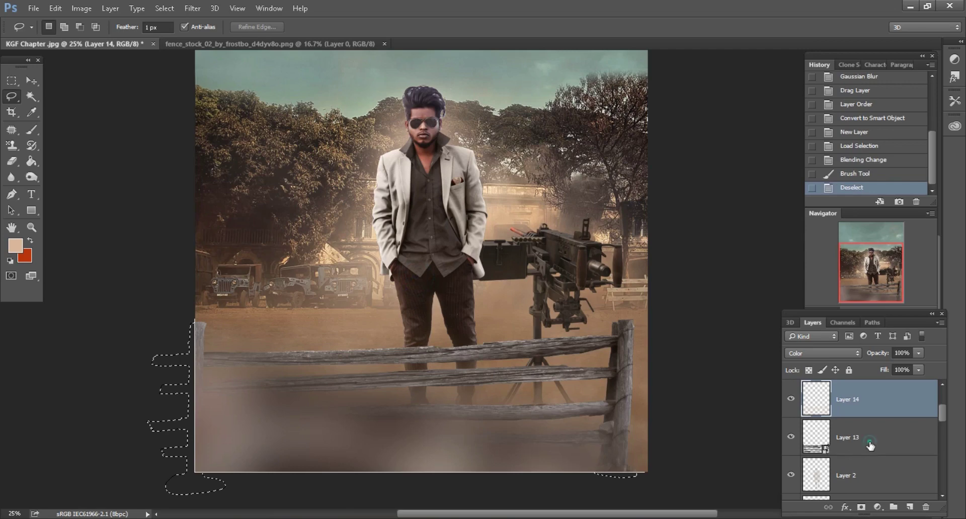
pyautogui.keyDown('ctrl'); pyautogui.click(871, 446); pyautogui.keyUp('ctrl')
pyautogui.click(870, 445)
pyautogui.hotkey('ctrl', '-')
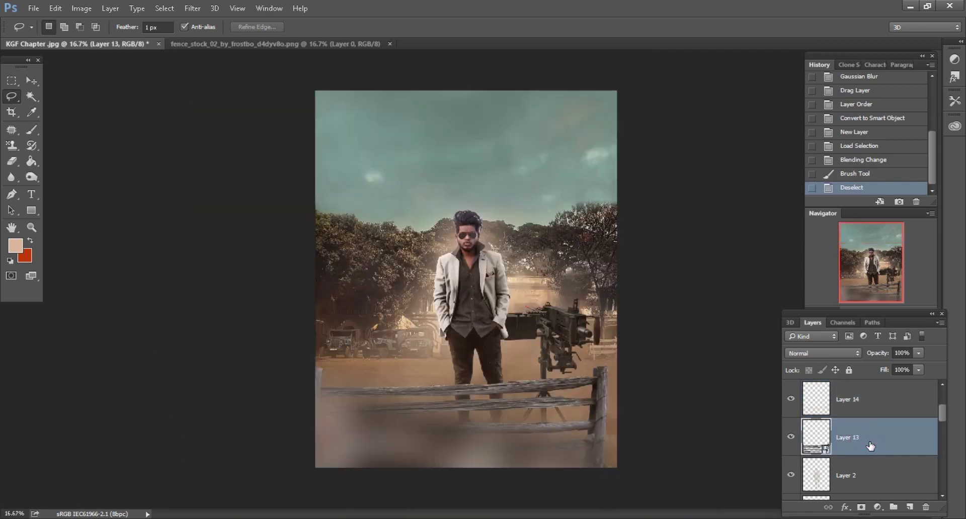
pyautogui.hotkey('ctrl', '+')
pyautogui.click(32, 129)
pyautogui.click(491, 207)
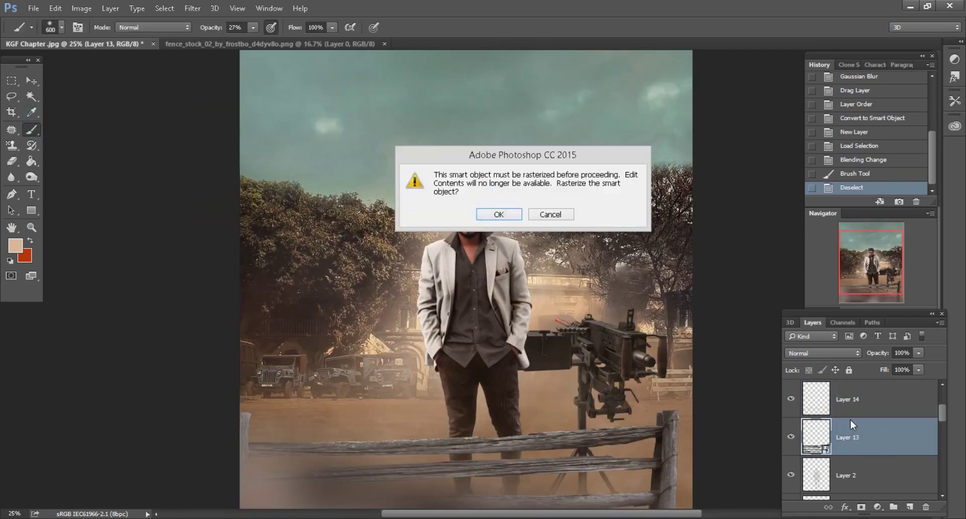
pyautogui.press('Escape')
# Step: Merge the tint layer into the fence and convert the result to a smart object
pyautogui.click(859, 409)
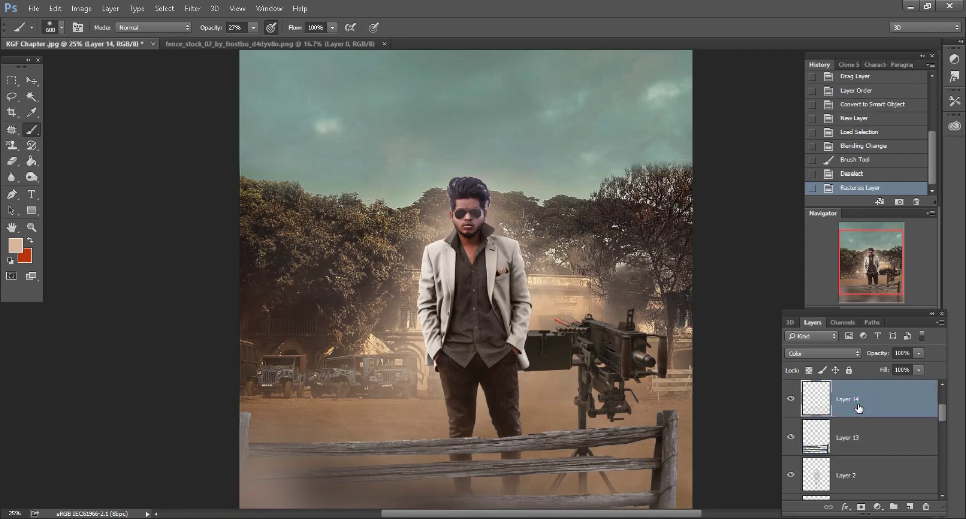
pyautogui.rightClick(857, 405)
pyautogui.press('Escape')
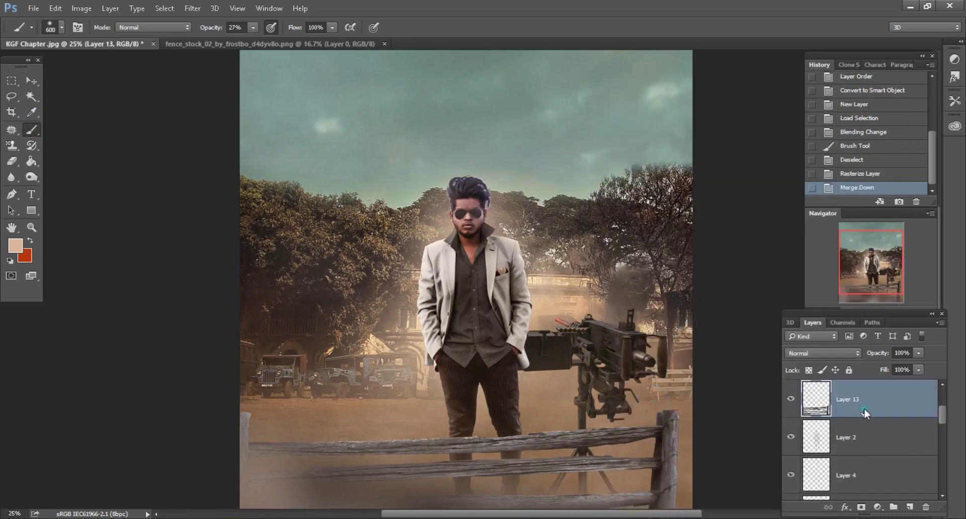
pyautogui.rightClick(851, 418)
pyautogui.hotkey('ctrl', 'e')
pyautogui.hotkey('ctrl', 'alt', 'shift', 's')
pyautogui.hotkey('ctrl', '-')
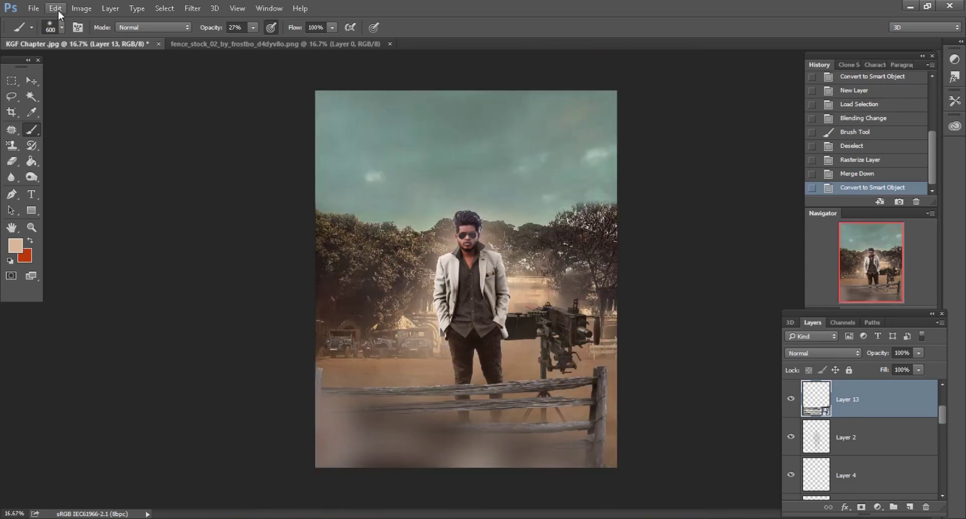
# Step: Free-transform the fence, rotating it about 11.48° and pushing it lower and left
pyautogui.click(55, 9)
pyautogui.click(99, 244)
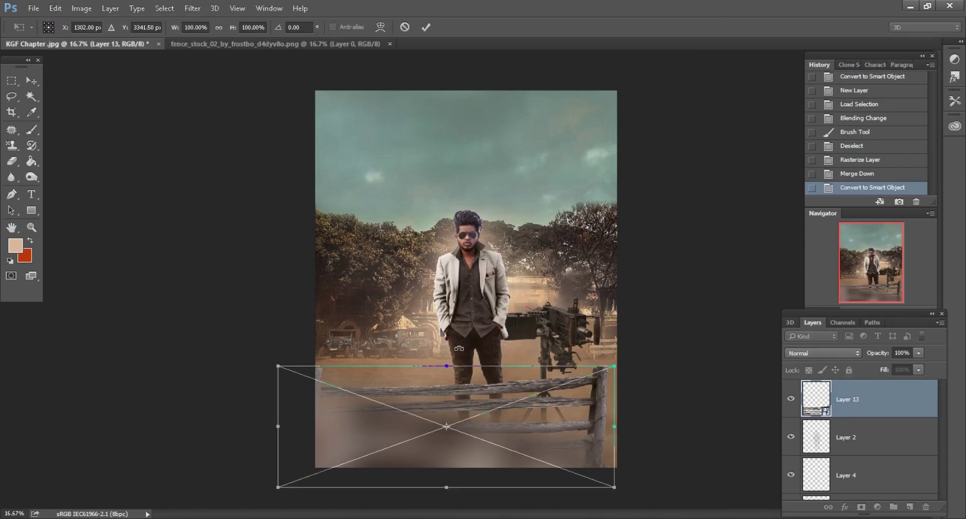
pyautogui.moveTo(443, 389); pyautogui.dragTo(459, 384)
pyautogui.hotkey('ctrl', '+')
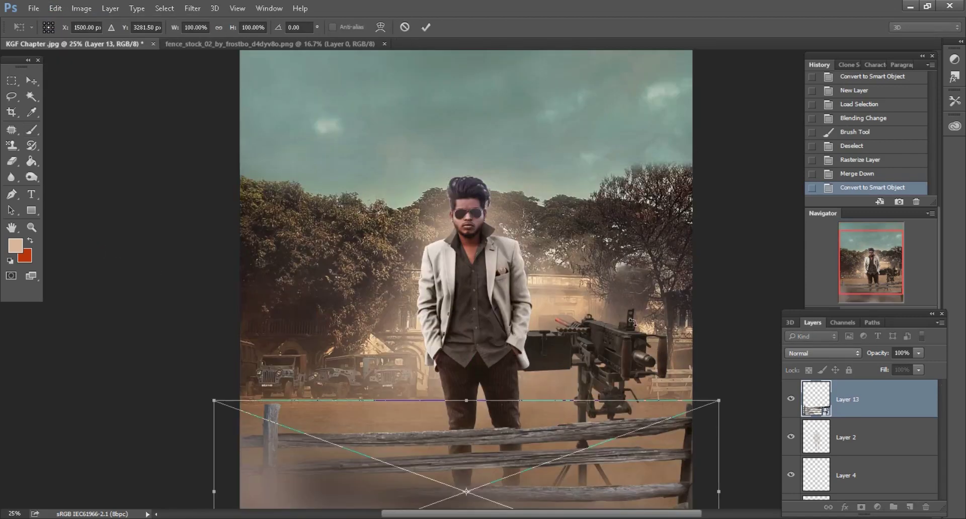
pyautogui.moveTo(624, 312); pyautogui.dragTo(659, 355)
pyautogui.scroll(-3, 603, 384)
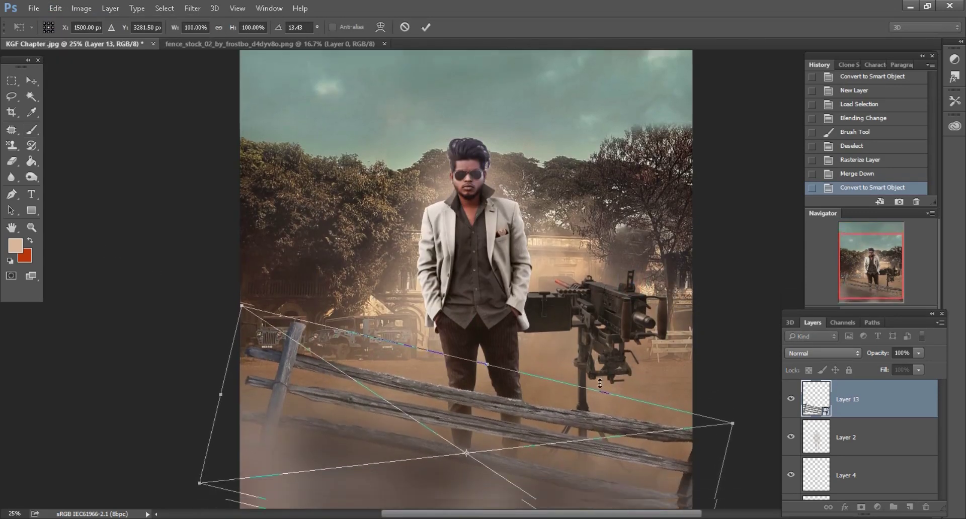
pyautogui.moveTo(618, 331); pyautogui.dragTo(615, 325)
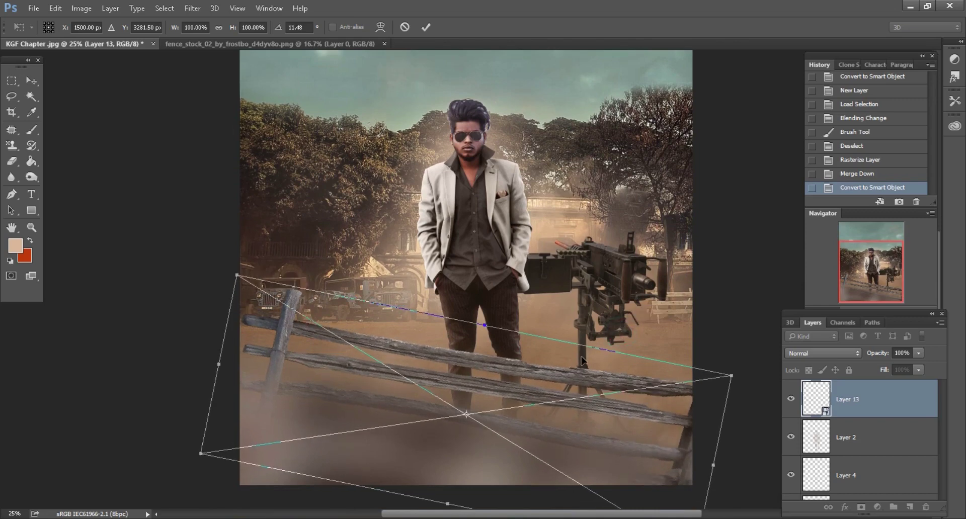
pyautogui.moveTo(567, 361)
pyautogui.mouseDown()
pyautogui.moveTo(519, 354)
pyautogui.moveTo(699, 424)
pyautogui.moveTo(669, 459)
pyautogui.mouseUp()
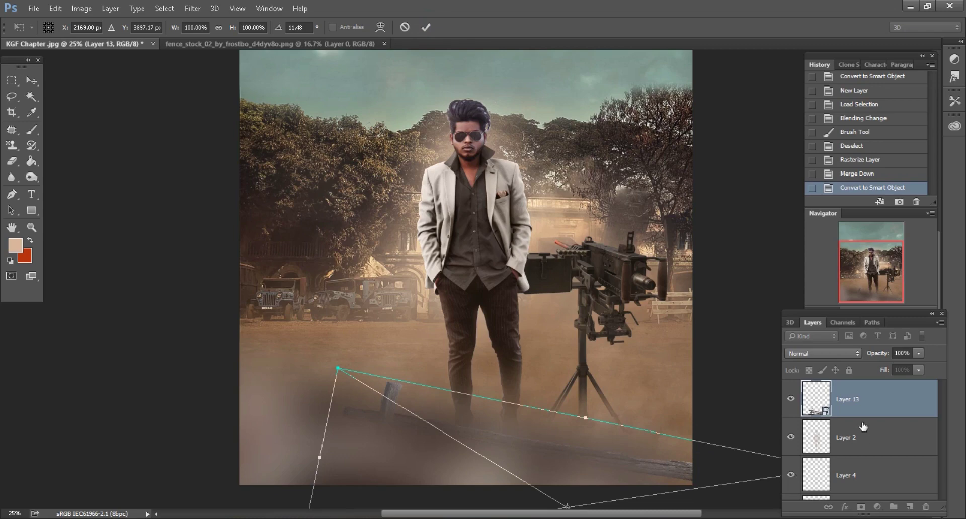
pyautogui.click(422, 30)
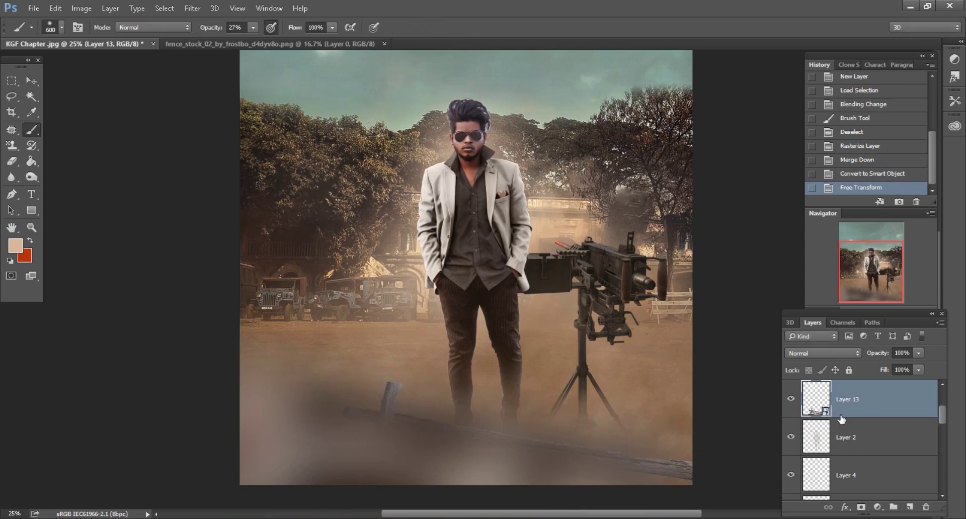
# Step: Duplicate the fence layer and move the copy up and to the left
pyautogui.hotkey('ctrl', '+')
pyautogui.moveTo(870, 274); pyautogui.dragTo(873, 286)
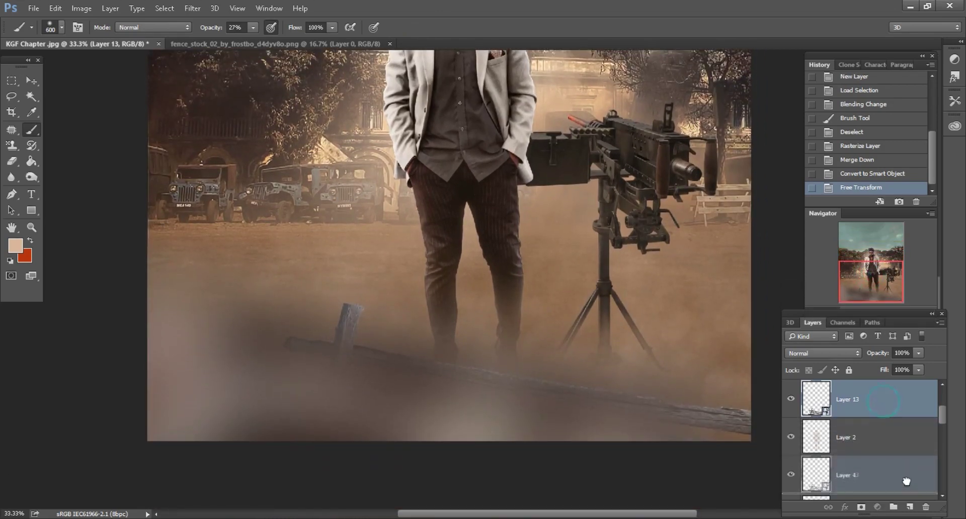
pyautogui.moveTo(884, 406); pyautogui.dragTo(910, 507)
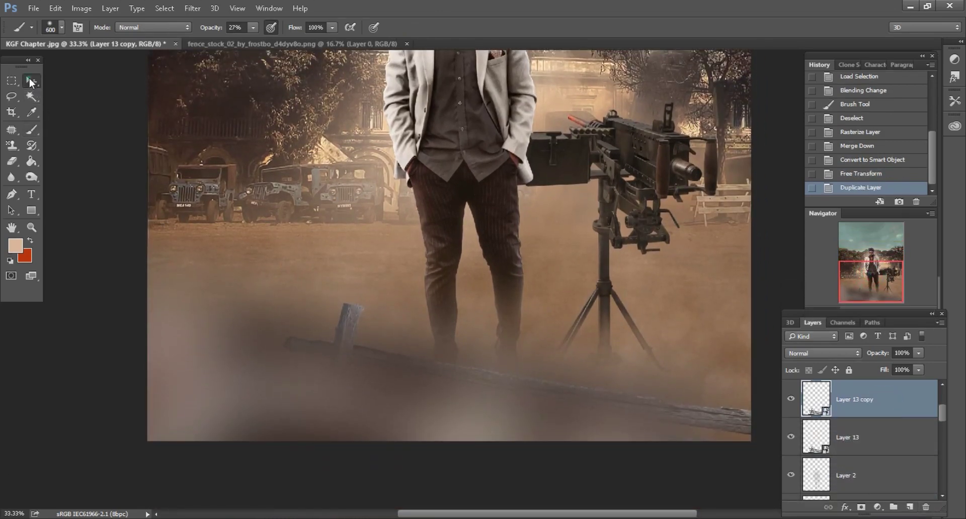
pyautogui.press('v')
pyautogui.moveTo(466, 407)
pyautogui.mouseDown()
pyautogui.moveTo(262, 365)
pyautogui.moveTo(253, 373)
pyautogui.mouseUp()
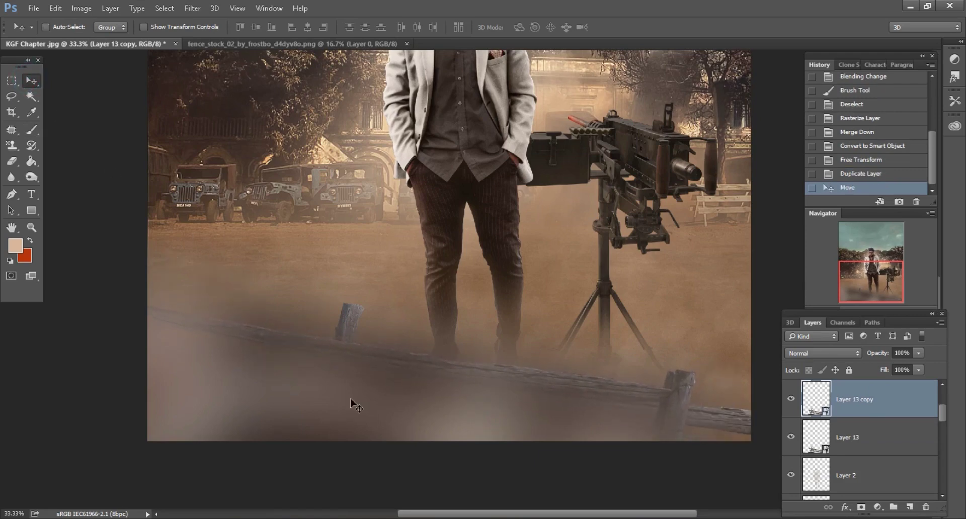
# Step: Mask the fence copy away around the right post and the man's feet, then select Layer 13
pyautogui.click(861, 507)
pyautogui.click(39, 130)
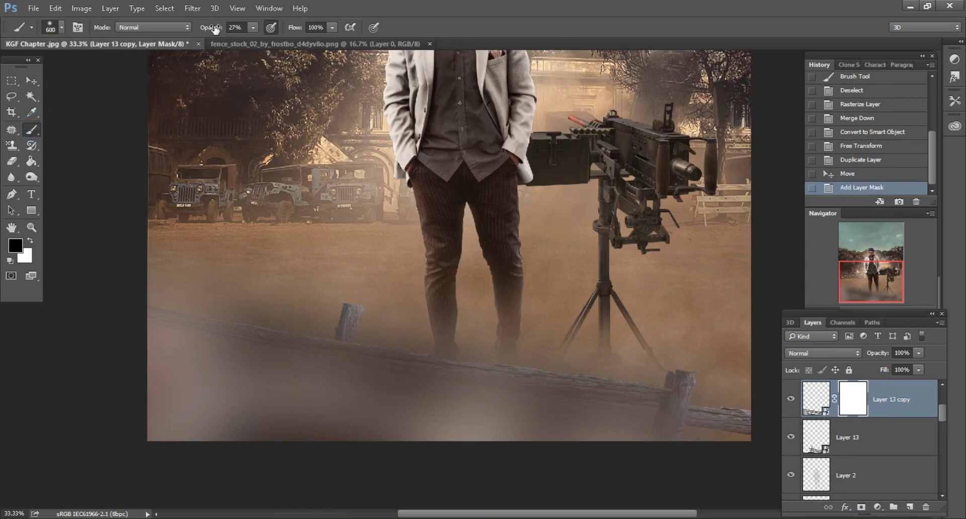
pyautogui.moveTo(670, 402); pyautogui.dragTo(504, 433)
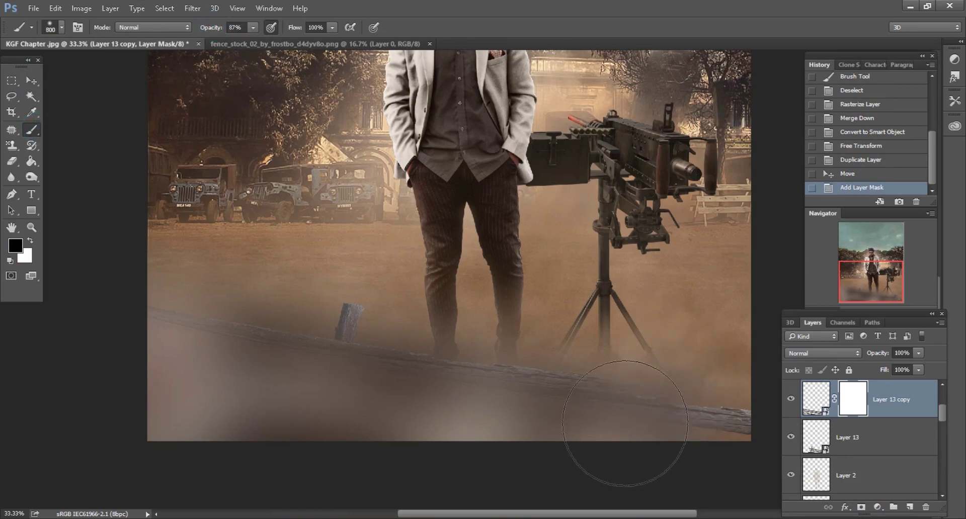
pyautogui.press('[')
pyautogui.press('[')
pyautogui.press('[')
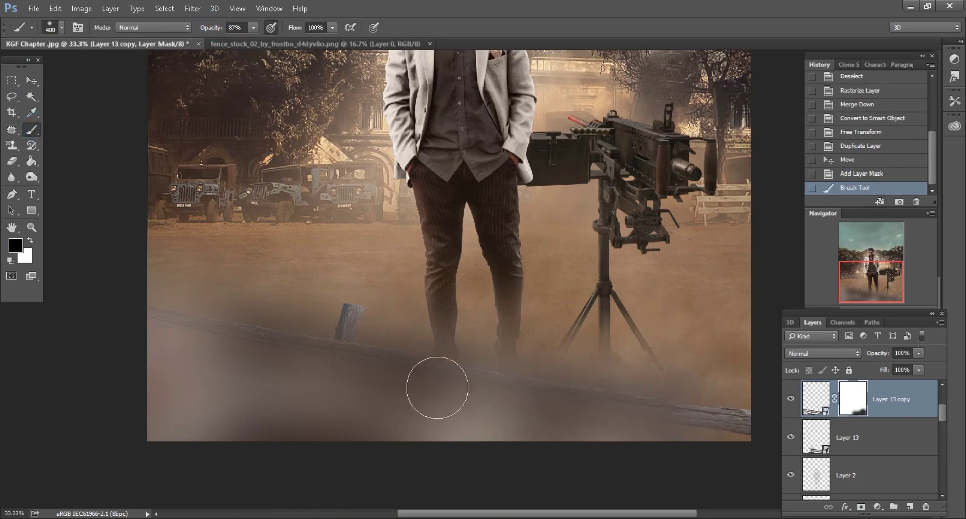
pyautogui.moveTo(436, 388); pyautogui.dragTo(638, 418)
pyautogui.hotkey('ctrl', '-')
pyautogui.hotkey('ctrl', '-')
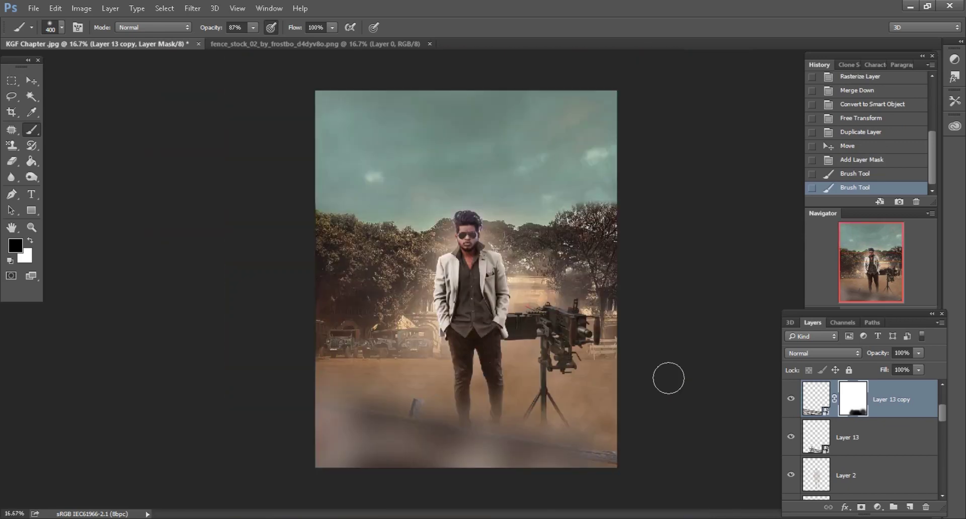
pyautogui.click(901, 305)
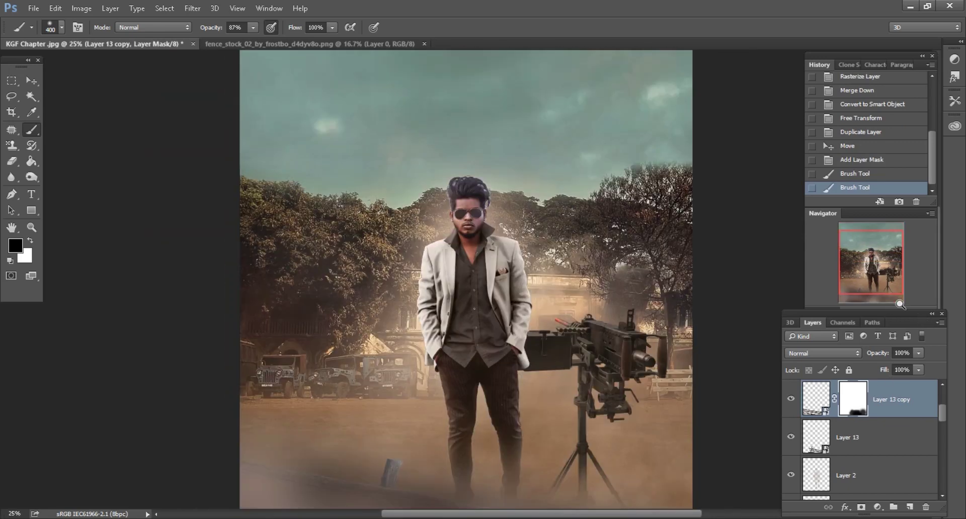
pyautogui.hotkey('ctrl', '+')
pyautogui.scroll(-1, 497, 388)
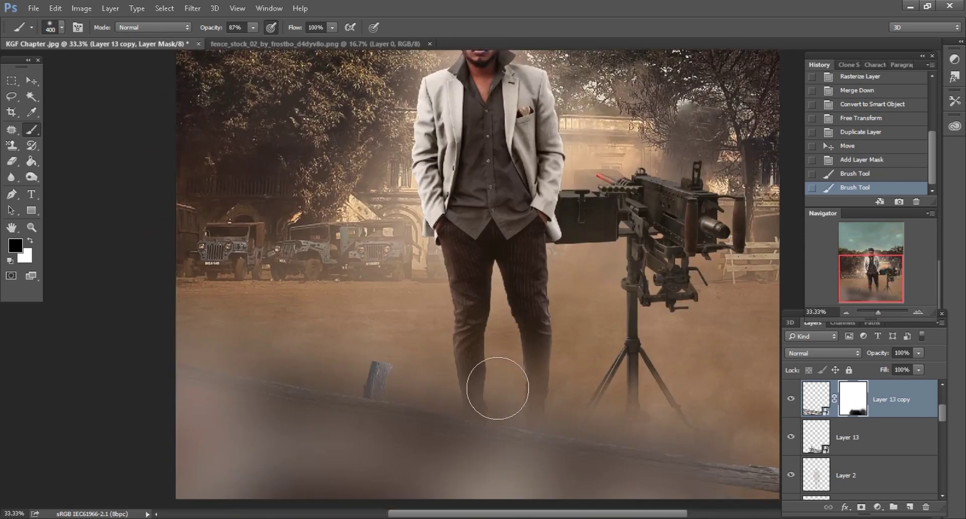
pyautogui.click(866, 442)
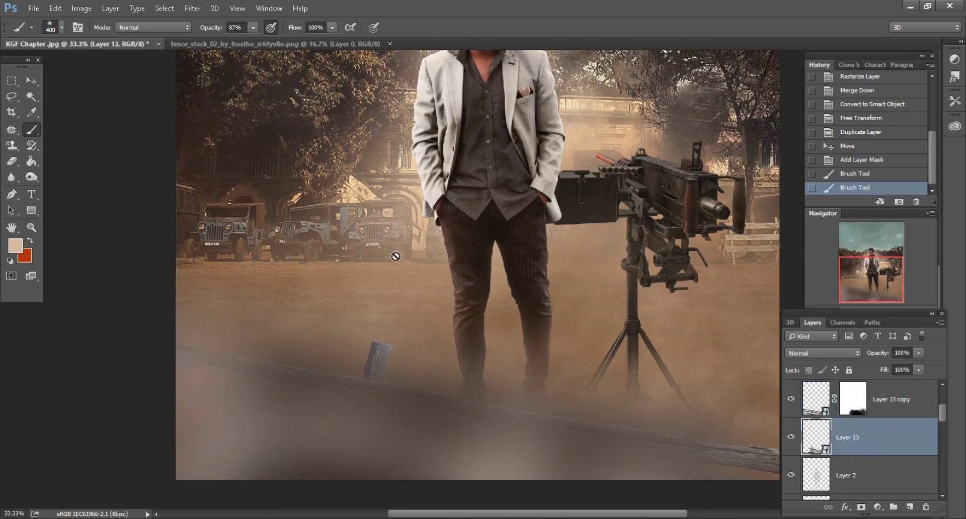
# Step: Darken fence Layer 13 with a Hue/Saturation smart filter, Lightness about -30
pyautogui.click(82, 9)
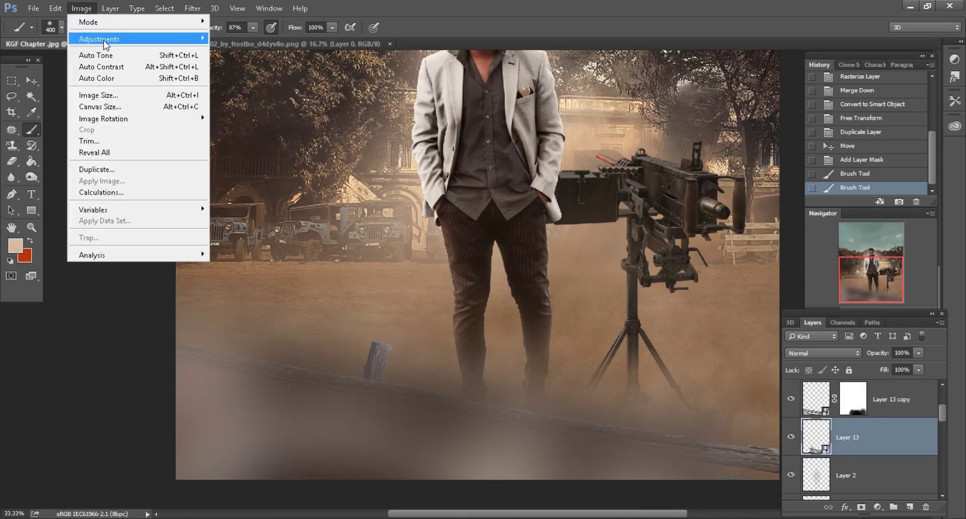
pyautogui.moveTo(138, 38)
pyautogui.click(235, 101)
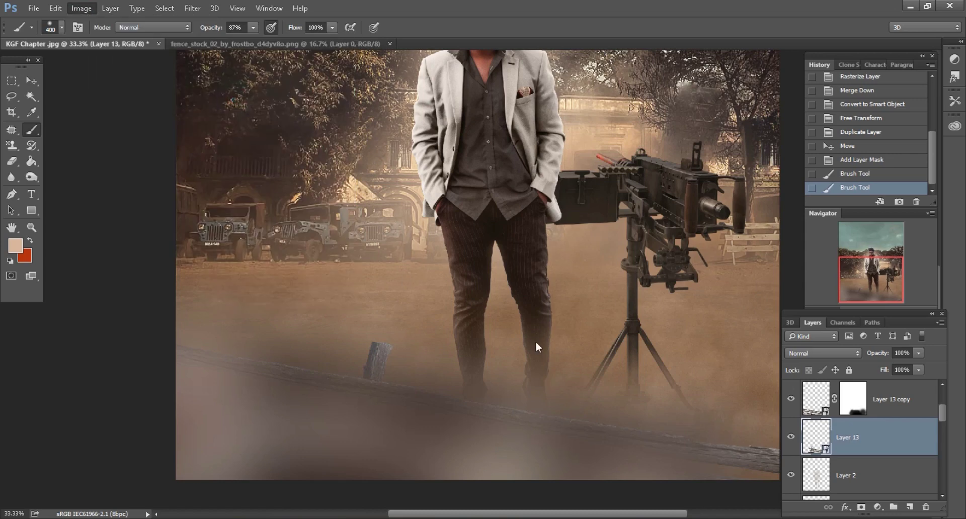
pyautogui.moveTo(445, 251); pyautogui.dragTo(424, 250)
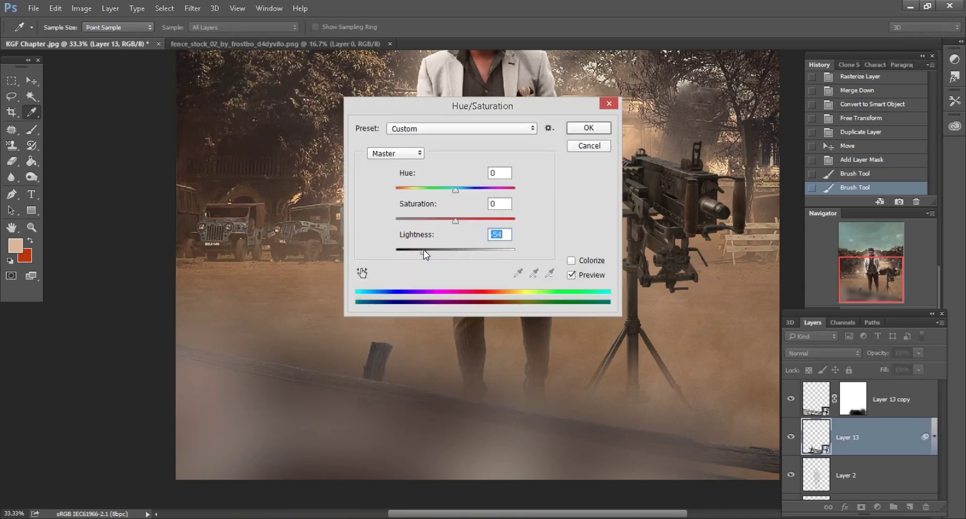
pyautogui.click(580, 129)
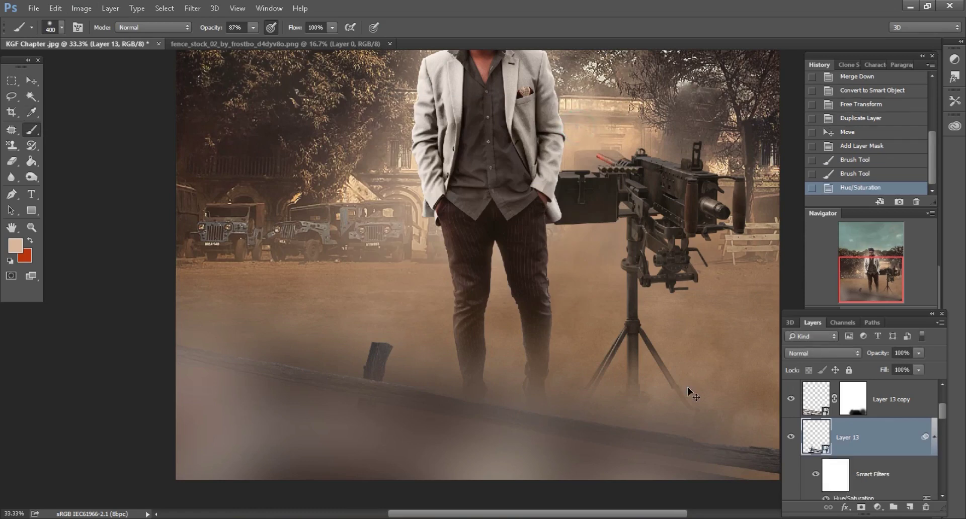
# Step: Zoom and pan down to bring the lower part of the image into view
pyautogui.hotkey('ctrl', '-')
pyautogui.hotkey('ctrl', '-')
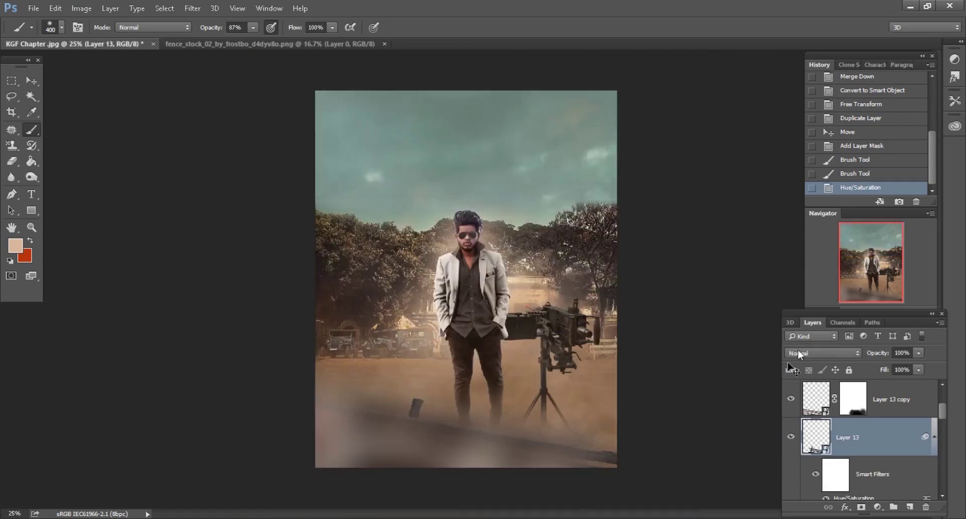
pyautogui.hotkey('ctrl', '+')
pyautogui.moveTo(886, 272); pyautogui.dragTo(887, 291)
pyautogui.scroll(-1, 553, 366)
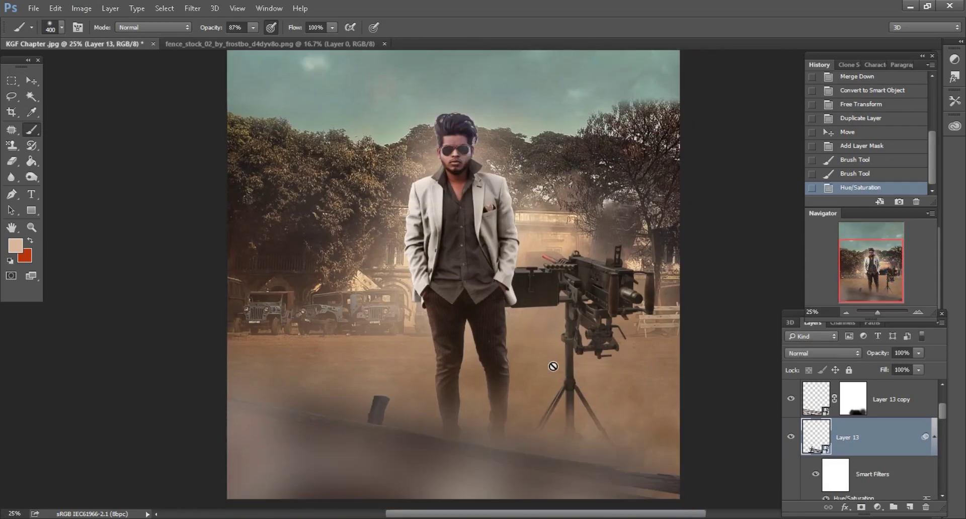
pyautogui.scroll(-2, 579, 383)
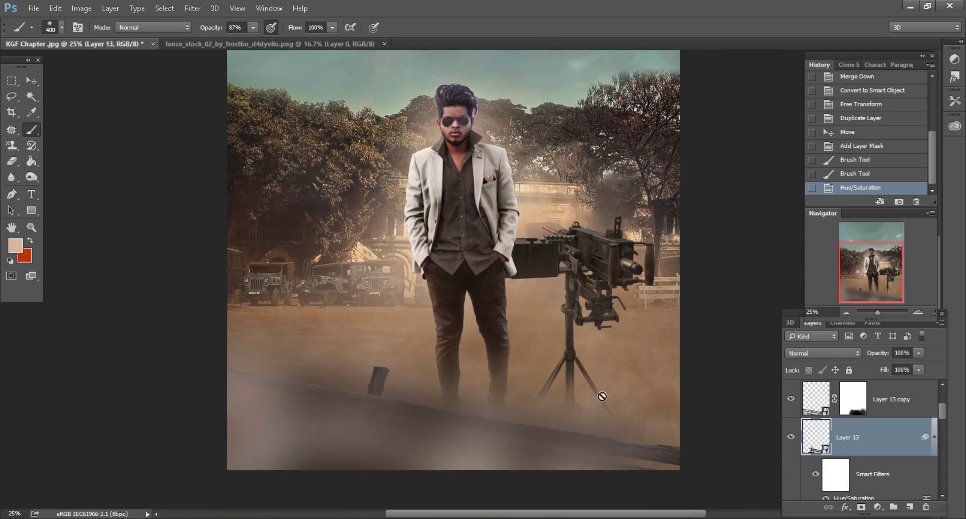
# Step: Merge all visible layers into one Background and add an empty Layer 1 above it
pyautogui.rightClick(868, 440)
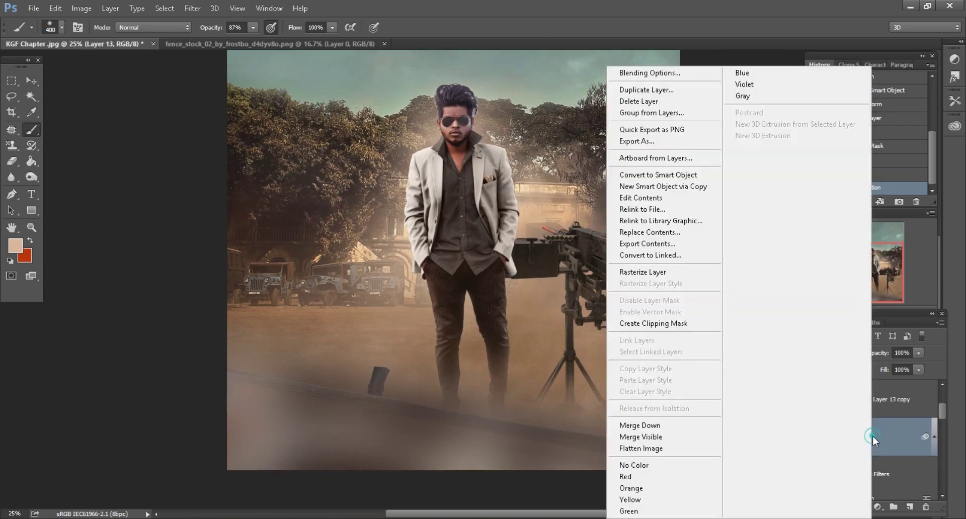
pyautogui.click(661, 438)
pyautogui.hotkey('ctrl', '-')
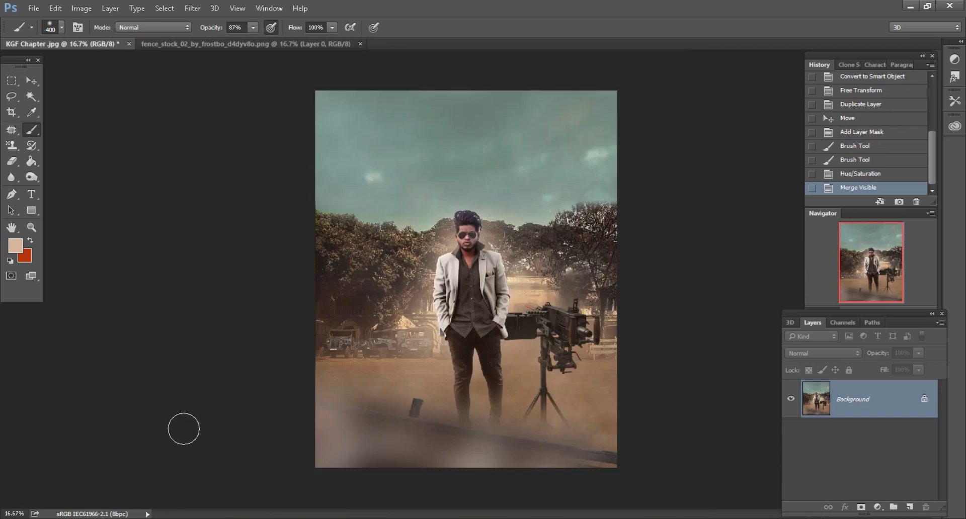
pyautogui.click(909, 510)
# Step: Set the foreground colour to a dark brown sampled from the canvas and select the Brush
pyautogui.hotkey('ctrl', '+')
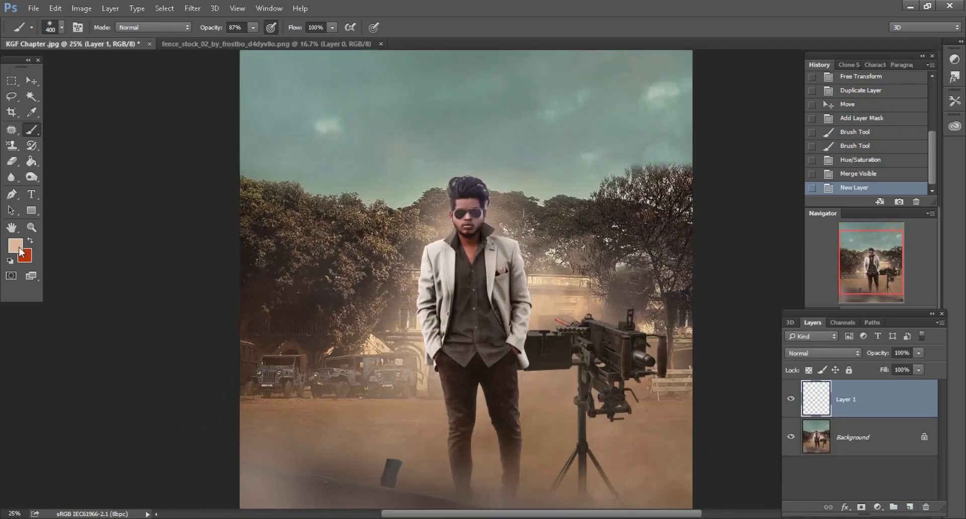
pyautogui.click(21, 246)
pyautogui.click(320, 309)
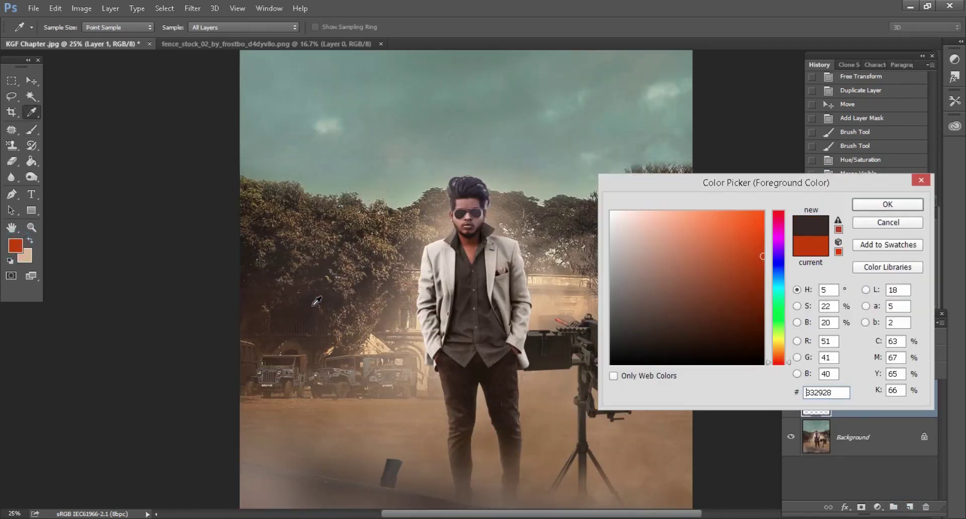
pyautogui.click(887, 205)
pyautogui.press('b')
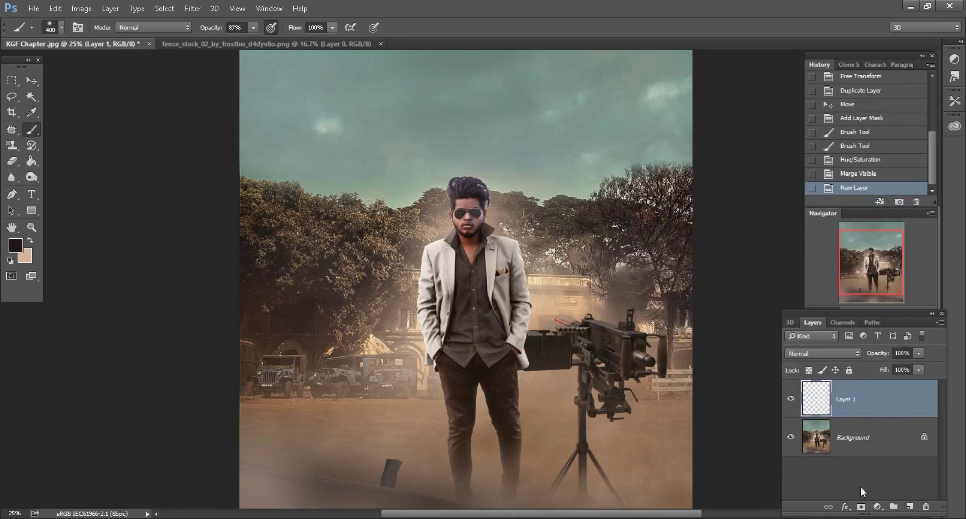
pyautogui.click(878, 507)
# Step: Add a dark linear Gradient Fill layer, shifted lower to darken the bottom of the image
pyautogui.click(848, 260)
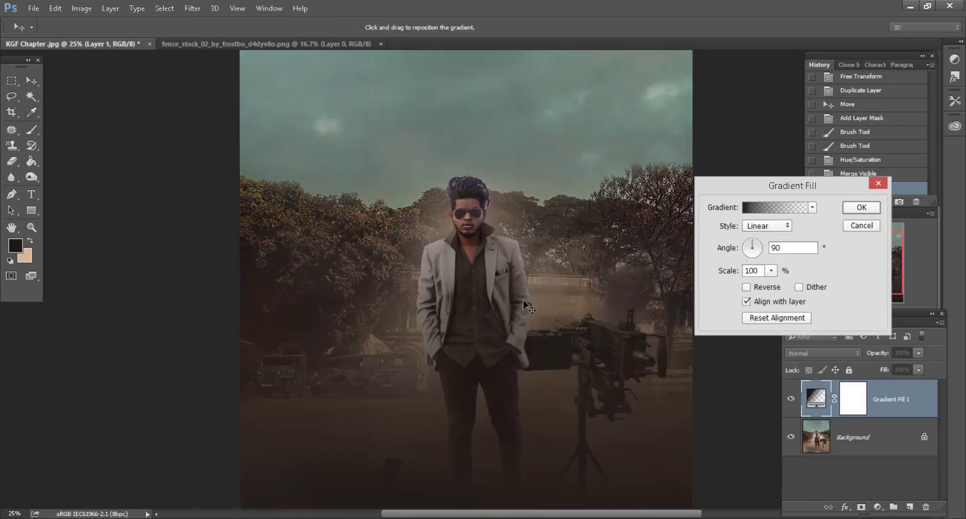
pyautogui.hotkey('ctrl', '-')
pyautogui.moveTo(487, 299); pyautogui.dragTo(478, 427)
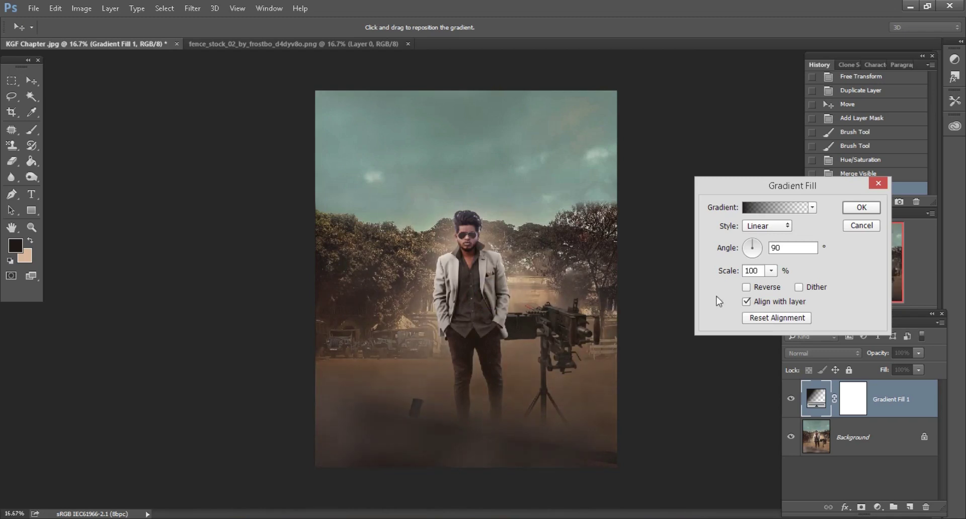
pyautogui.click(862, 208)
pyautogui.hotkey('ctrl', '+')
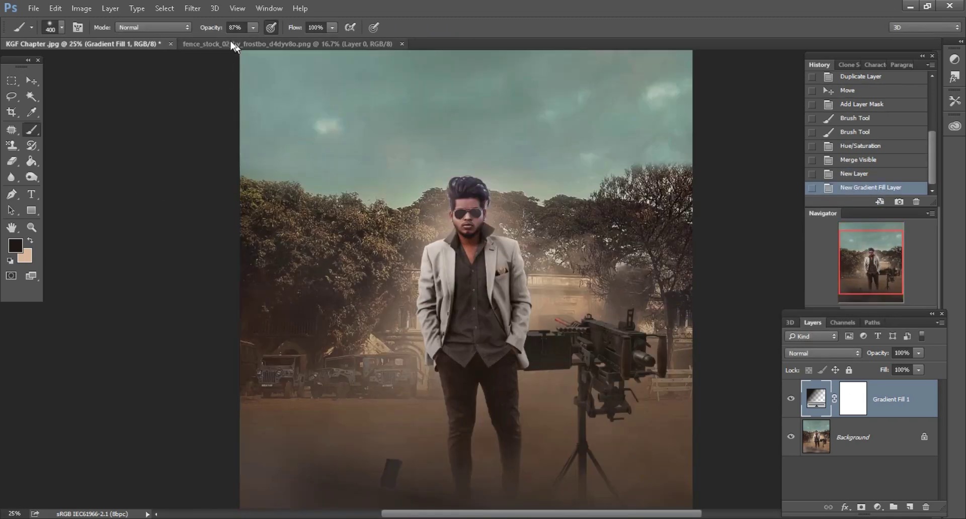
# Step: Paint black on the gradient's mask with a 1500 brush to clear darkening around the man and gun
pyautogui.click(852, 403)
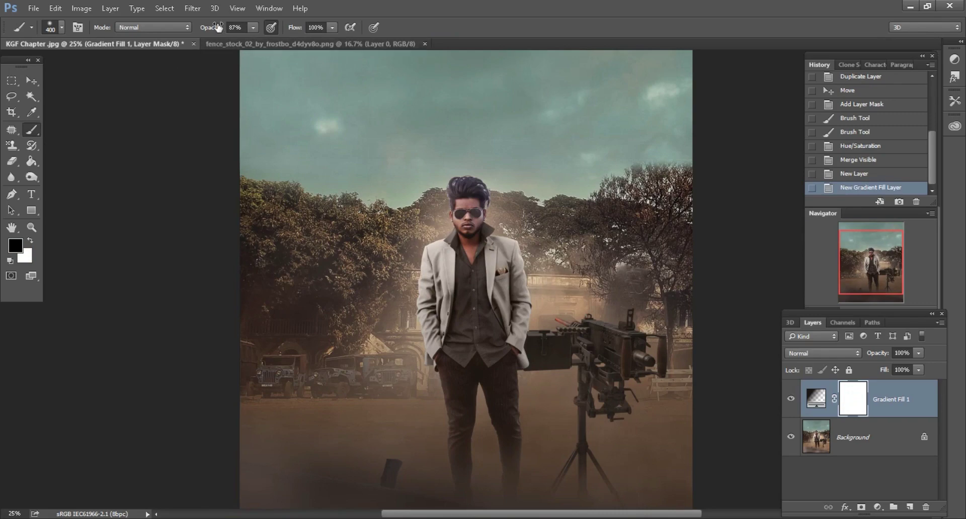
pyautogui.scroll(-3, 509, 334)
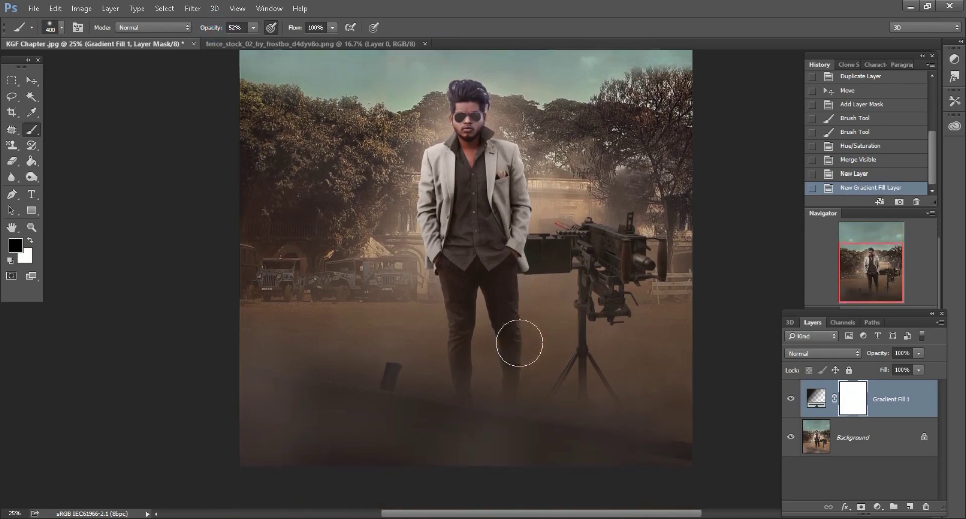
pyautogui.press(']')
pyautogui.press(']')
pyautogui.press(']')
pyautogui.moveTo(480, 220); pyautogui.dragTo(483, 151)
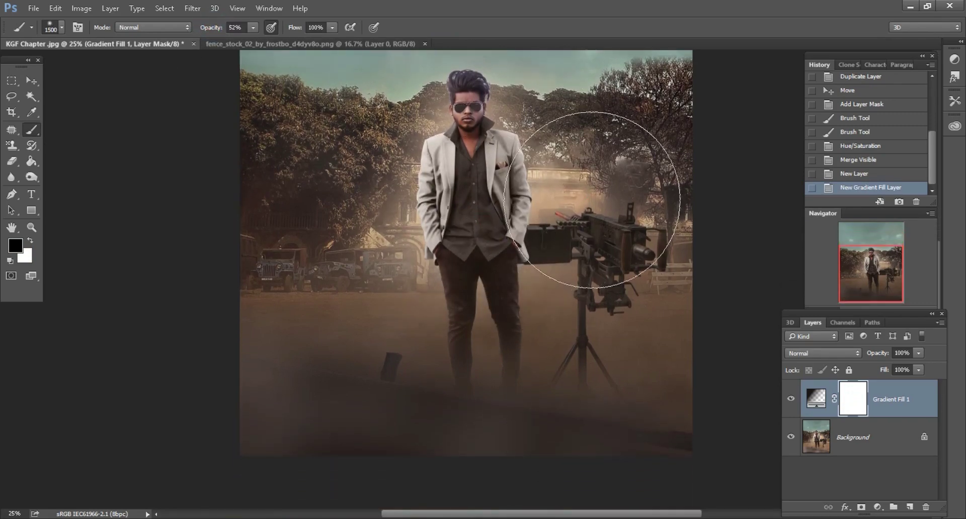
pyautogui.moveTo(604, 196)
pyautogui.mouseDown()
pyautogui.moveTo(586, 227)
pyautogui.moveTo(391, 194)
pyautogui.moveTo(356, 238)
pyautogui.moveTo(463, 248)
pyautogui.moveTo(356, 280)
pyautogui.moveTo(516, 277)
pyautogui.moveTo(618, 313)
pyautogui.moveTo(403, 272)
pyautogui.mouseUp()
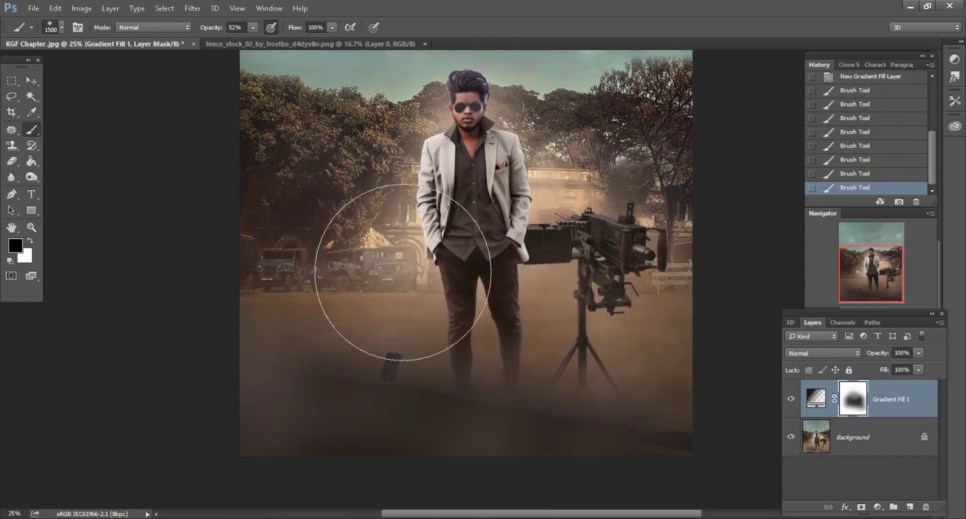
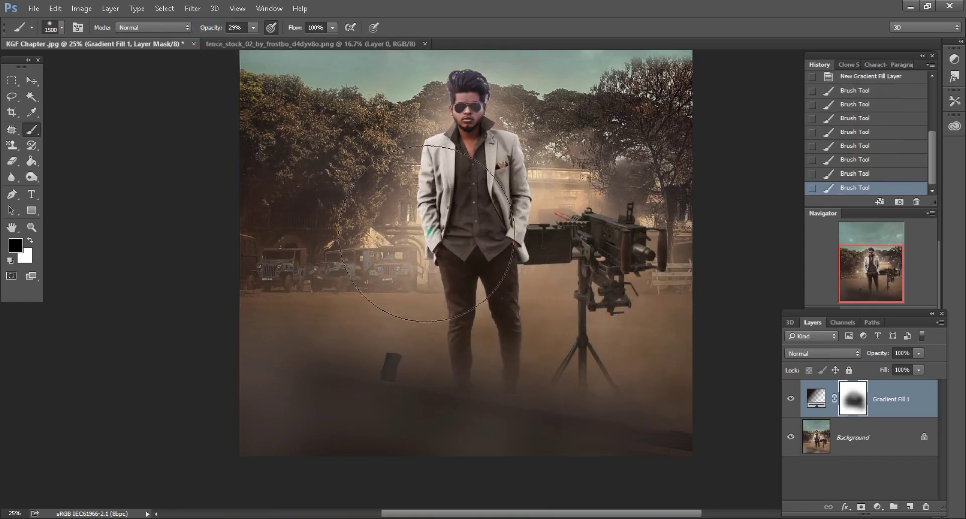
# Step: Paint away more haze over the gun's stand on the gradient layer mask
pyautogui.moveTo(323, 345); pyautogui.dragTo(623, 345)
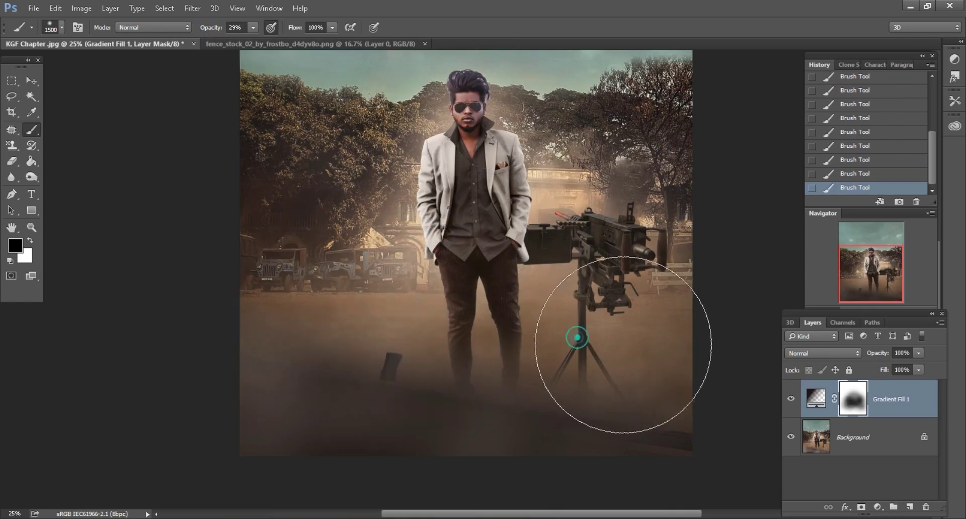
pyautogui.hotkey('ctrl', '-')
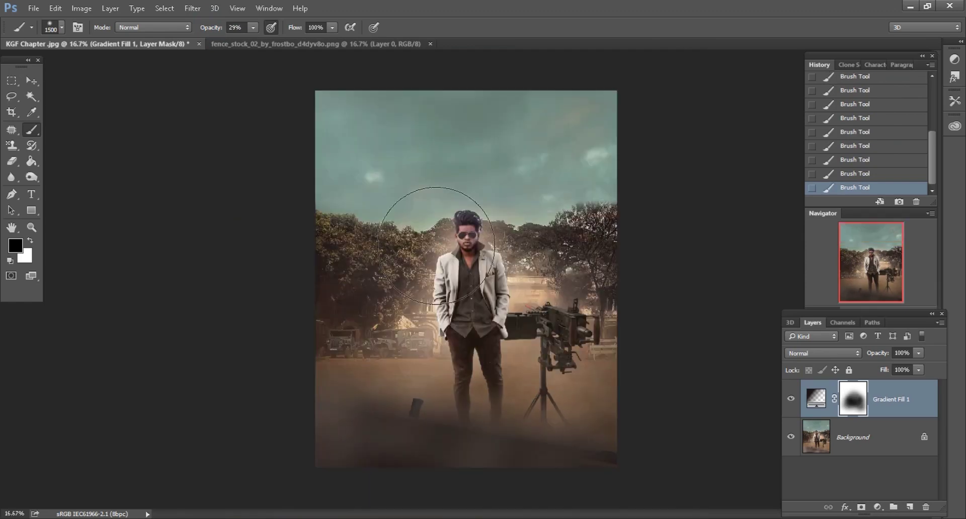
pyautogui.hotkey('ctrl', '+')
# Step: Close the fence_stock image and open KGF 2 credit.png in Photoshop
pyautogui.click(391, 44)
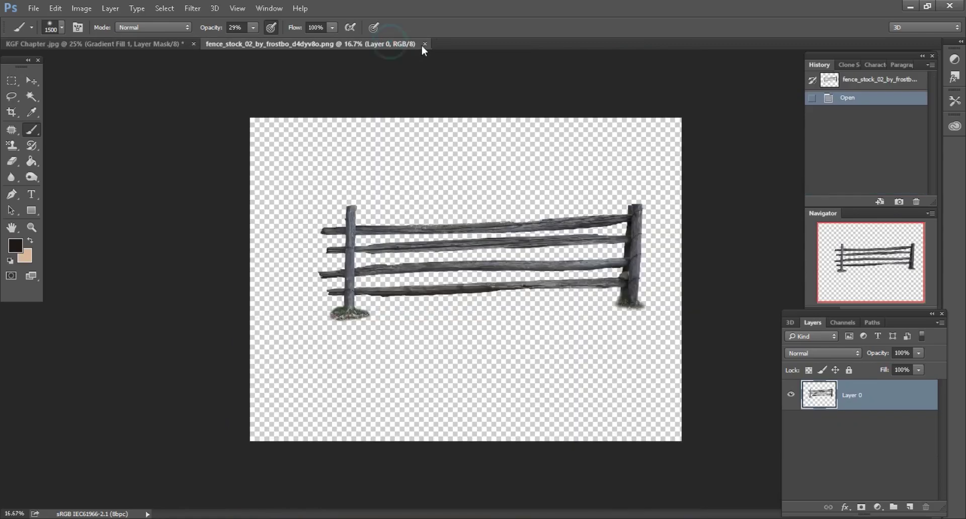
pyautogui.click(425, 44)
pyautogui.hotkey('alt', 'Tab')
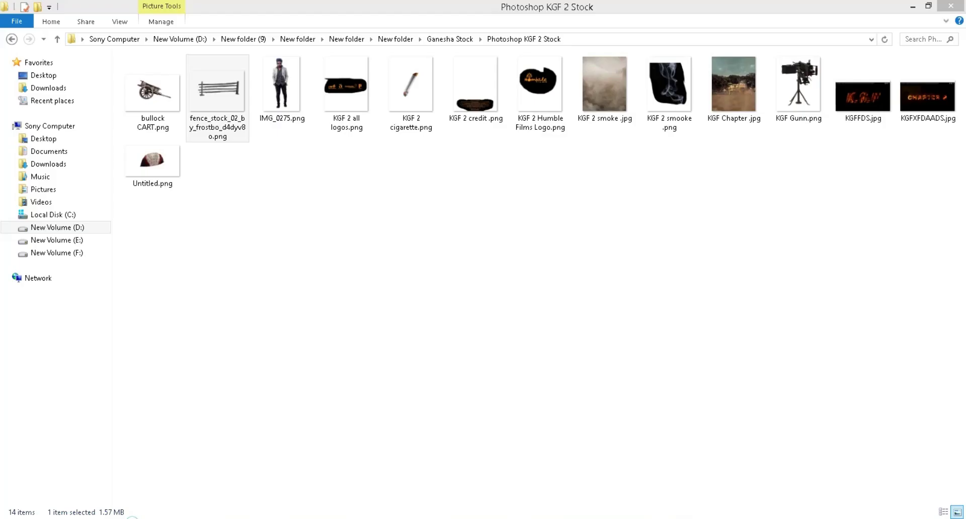
pyautogui.click(391, 297)
pyautogui.moveTo(475, 85)
pyautogui.mouseDown()
pyautogui.moveTo(599, 55)
pyautogui.moveTo(601, 41)
pyautogui.mouseUp()
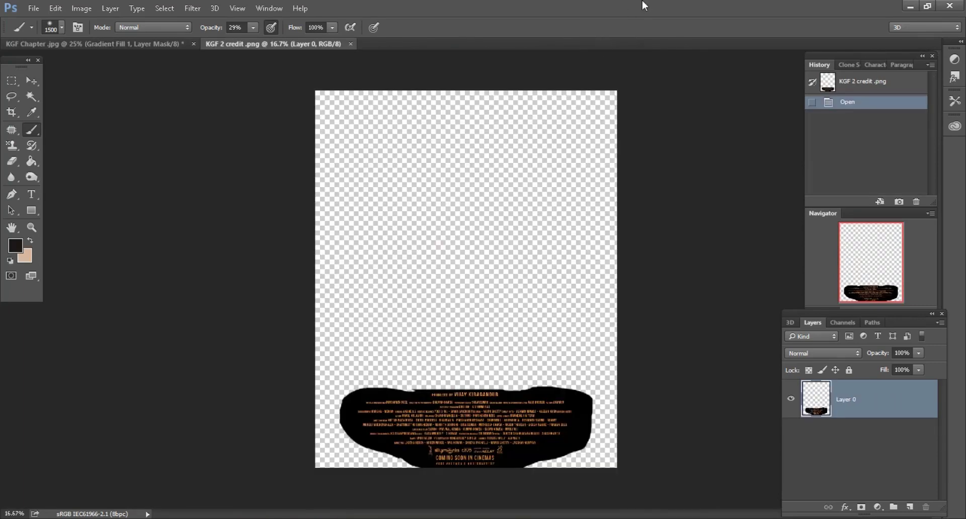
# Step: Add the credits layer to the poster, blended in Screen mode, as a smart object
pyautogui.moveTo(511, 427)
pyautogui.mouseDown()
pyautogui.moveTo(427, 342)
pyautogui.moveTo(524, 402)
pyautogui.mouseUp()
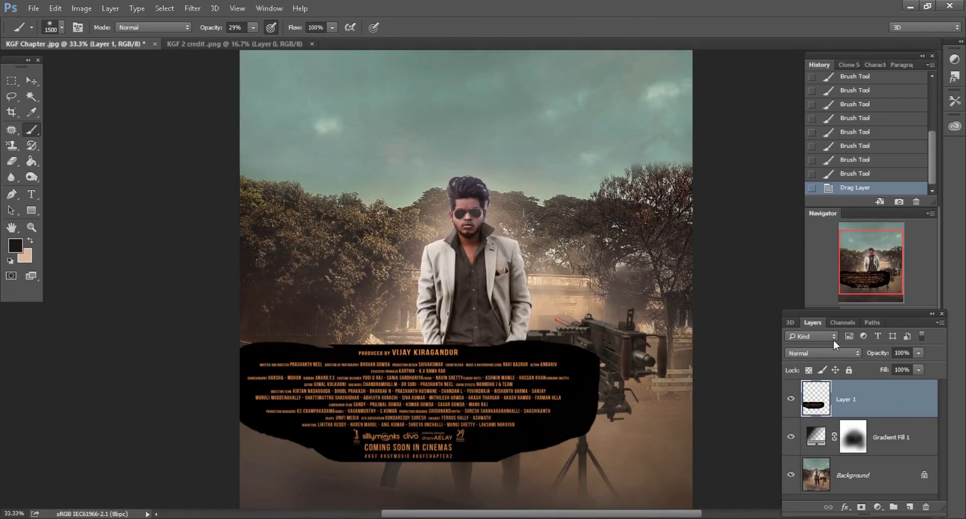
pyautogui.hotkey('ctrl', '+')
pyautogui.click(834, 355)
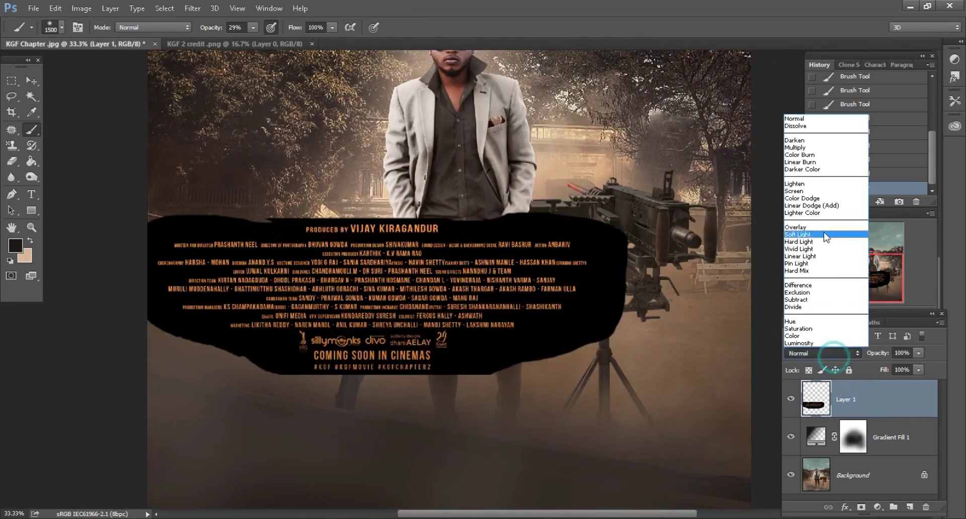
pyautogui.click(805, 189)
pyautogui.rightClick(870, 398)
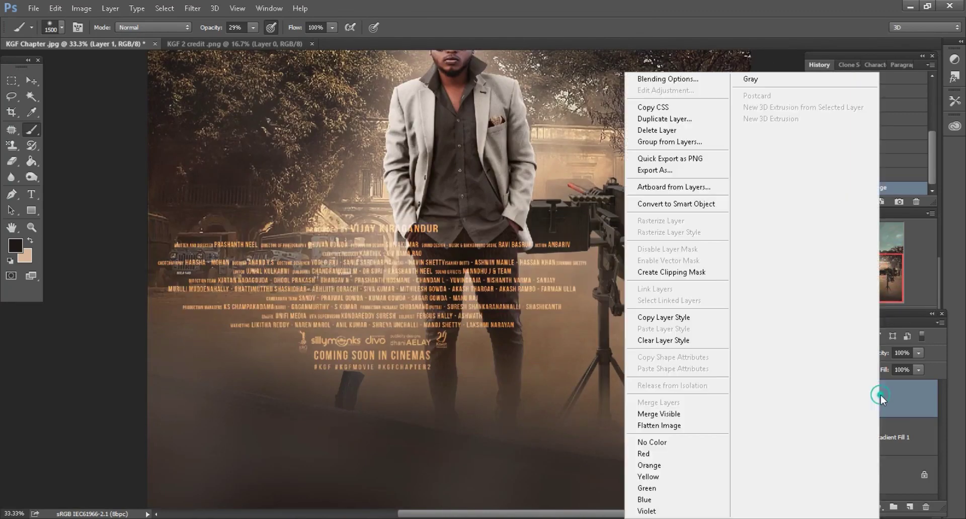
pyautogui.click(700, 205)
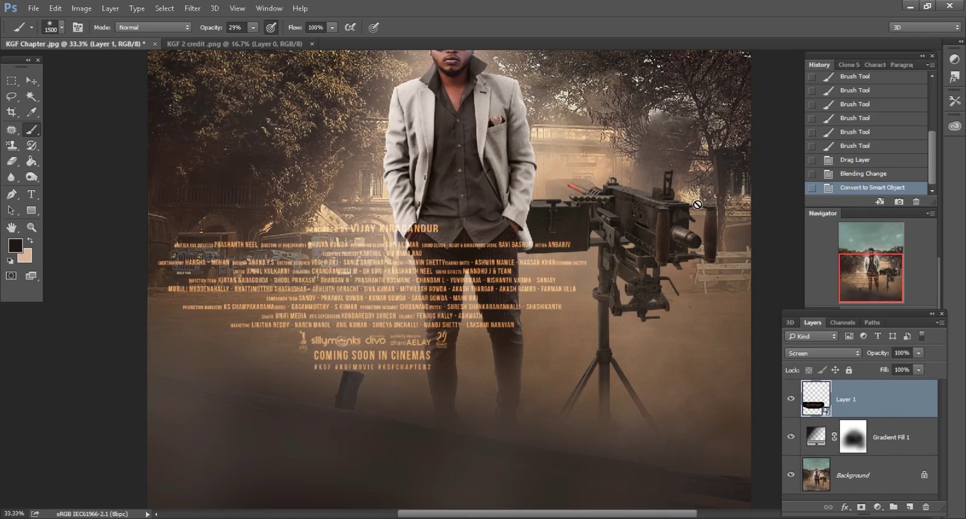
# Step: Free Transform the credits down to sit along the poster's bottom
pyautogui.scroll(-1, 393, 237)
pyautogui.click(56, 8)
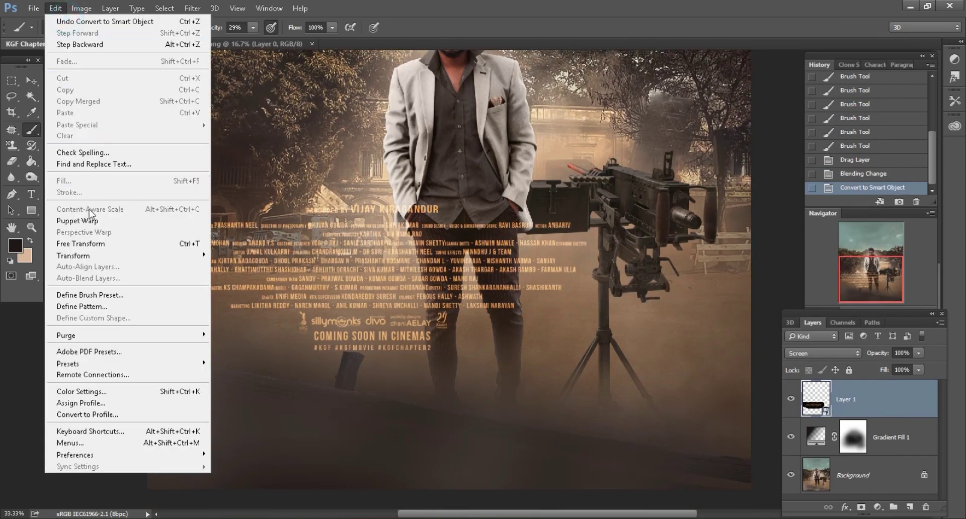
pyautogui.click(92, 243)
pyautogui.scroll(-3, 392, 236)
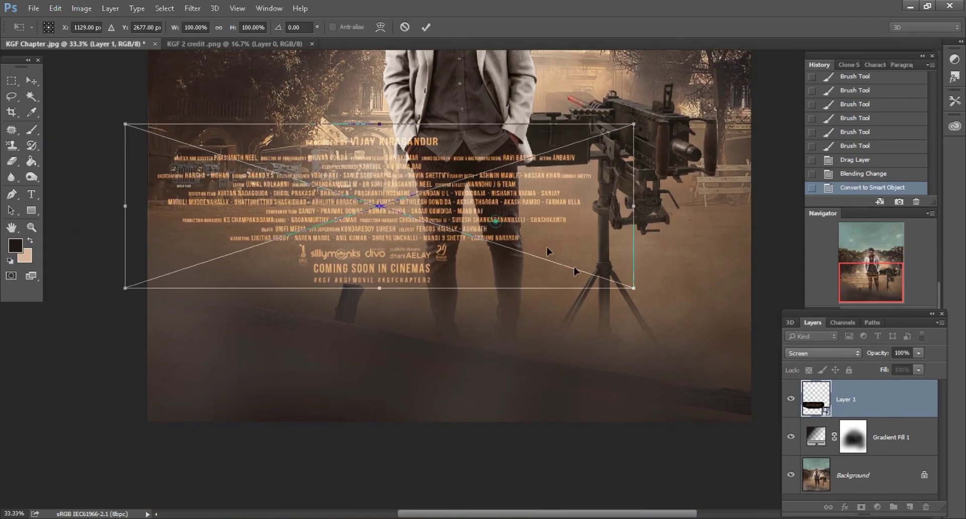
pyautogui.moveTo(497, 229); pyautogui.dragTo(588, 351)
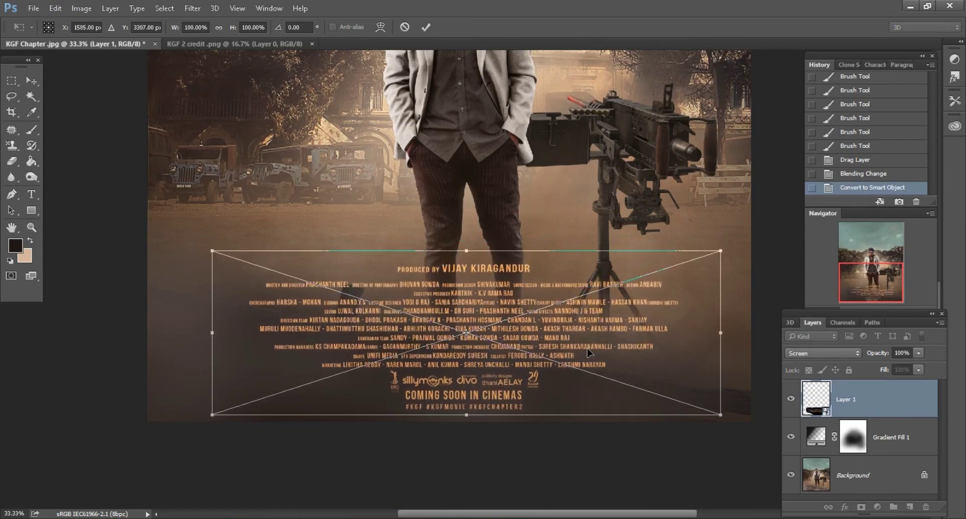
pyautogui.click(428, 28)
# Step: Close the credits image and open the Humble Films logo PNG in Photoshop
pyautogui.press('b')
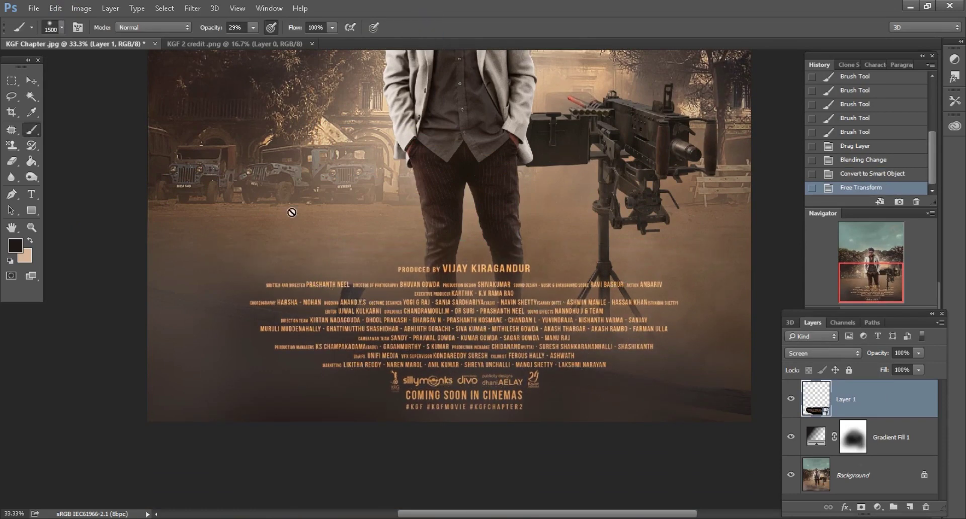
pyautogui.click(312, 44)
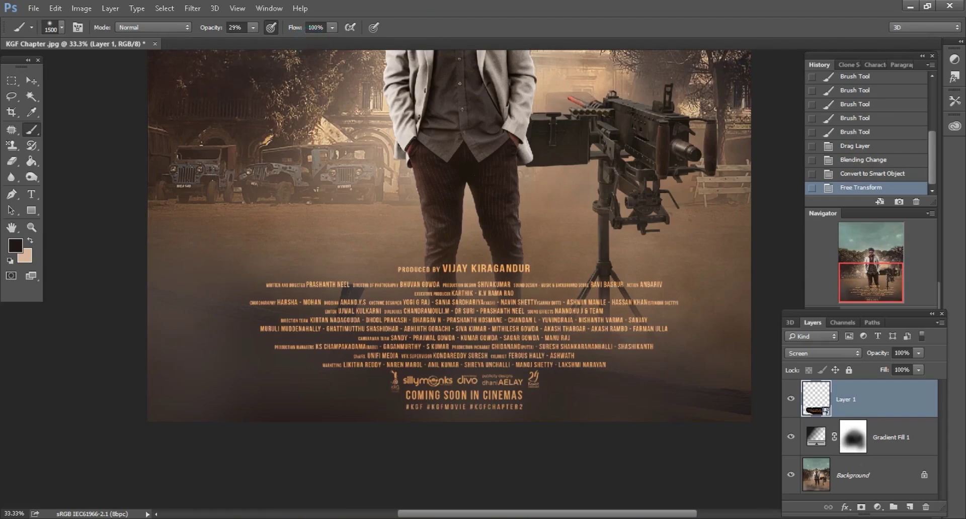
pyautogui.hotkey('alt', 'Tab')
pyautogui.moveTo(540, 88)
pyautogui.mouseDown()
pyautogui.moveTo(312, 517)
pyautogui.moveTo(647, 41)
pyautogui.mouseUp()
# Step: Add the logo to the poster, blended in Screen mode, as a smart object
pyautogui.click(31, 81)
pyautogui.moveTo(449, 237); pyautogui.dragTo(244, 171)
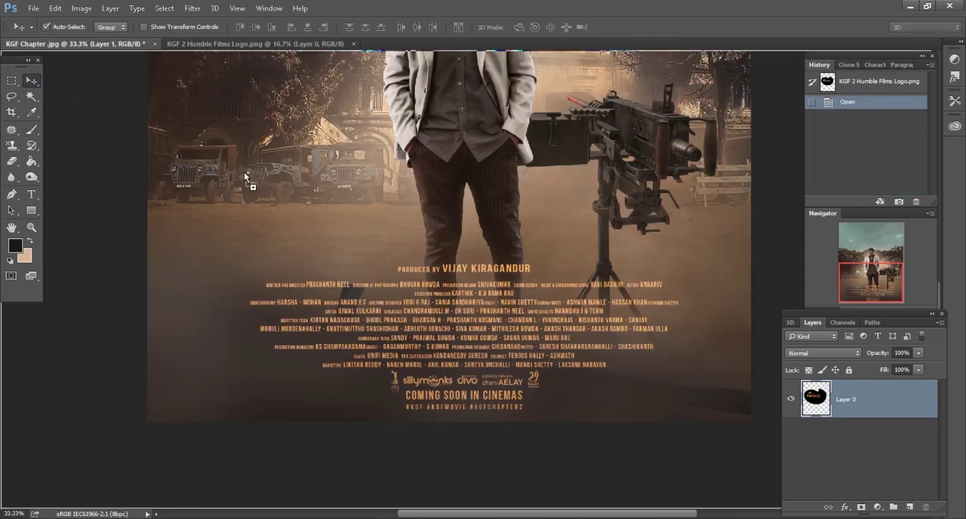
pyautogui.moveTo(259, 355); pyautogui.dragTo(260, 356)
pyautogui.click(802, 353)
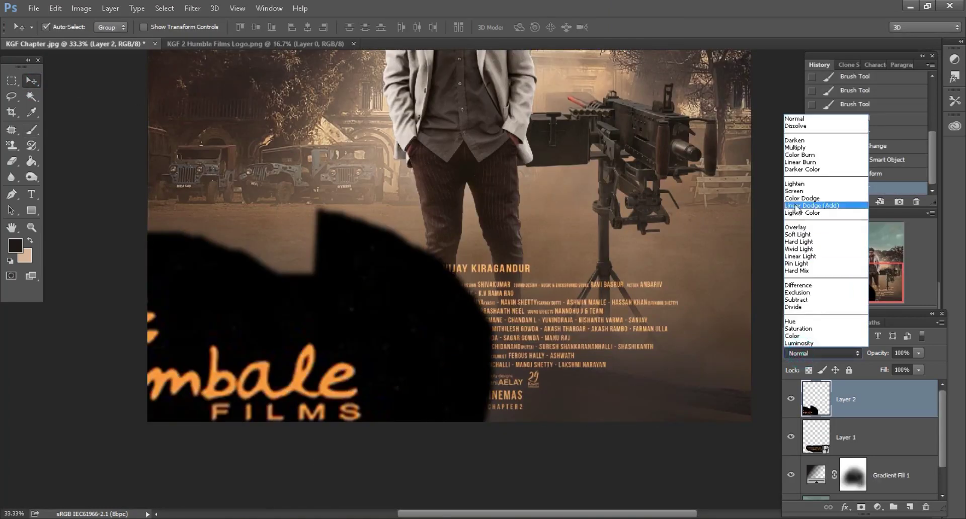
pyautogui.click(790, 190)
pyautogui.rightClick(880, 391)
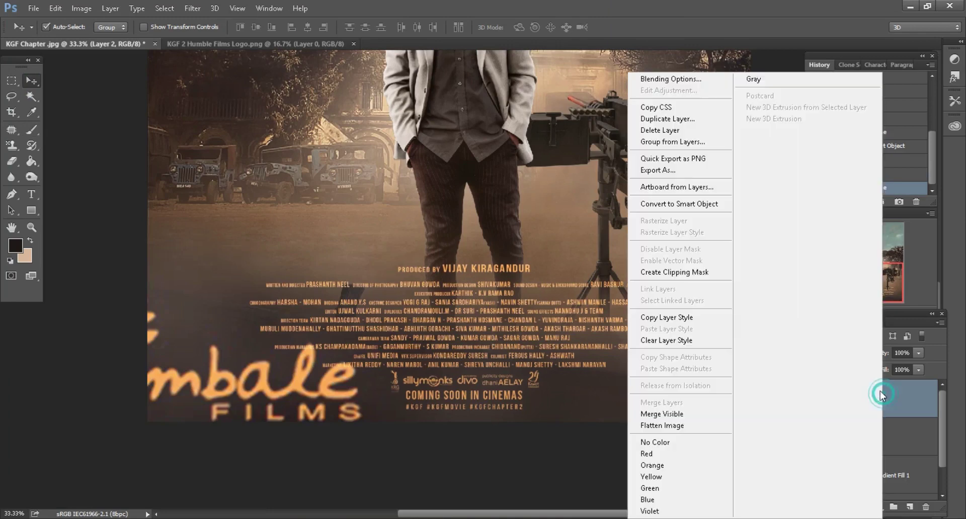
pyautogui.click(684, 205)
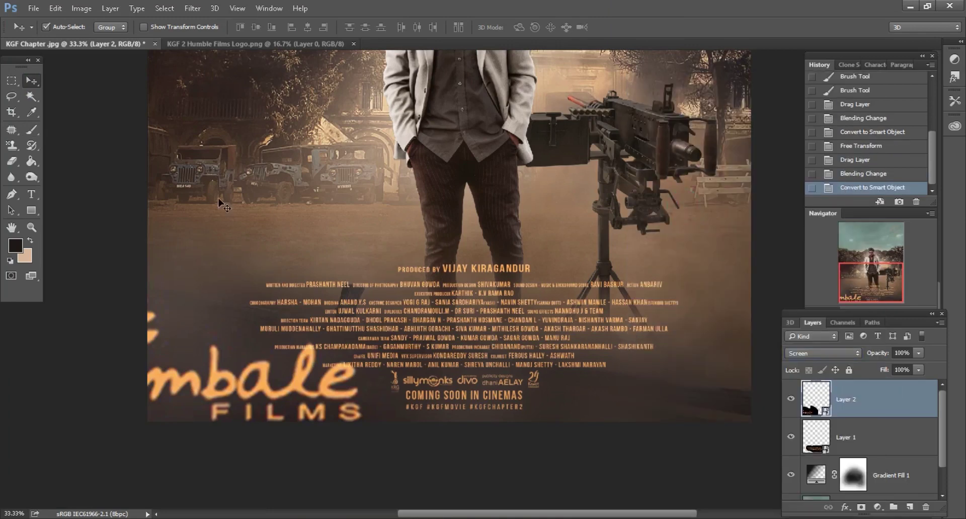
# Step: Scale the logo to 23% in the bottom-left corner, then open the KGF 2 all logos image
pyautogui.click(56, 8)
pyautogui.click(70, 237)
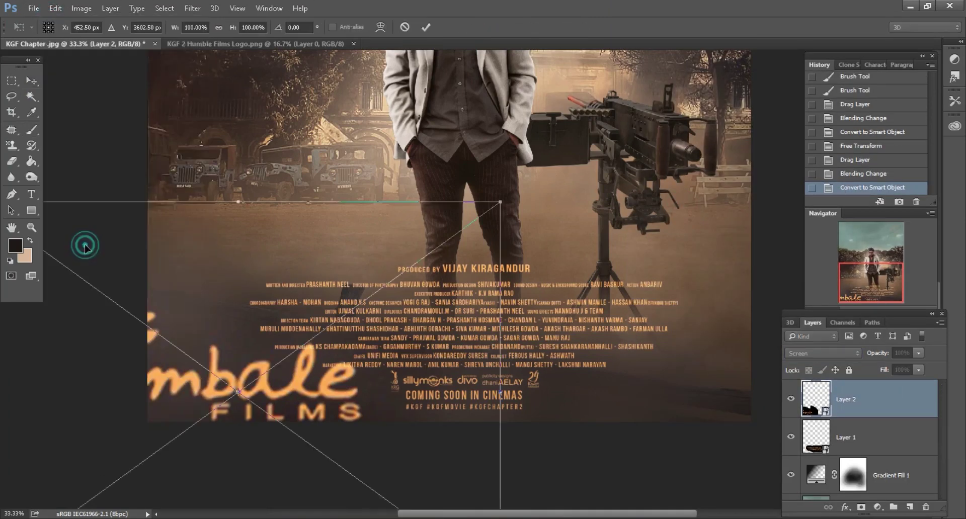
pyautogui.moveTo(235, 30); pyautogui.dragTo(188, 24)
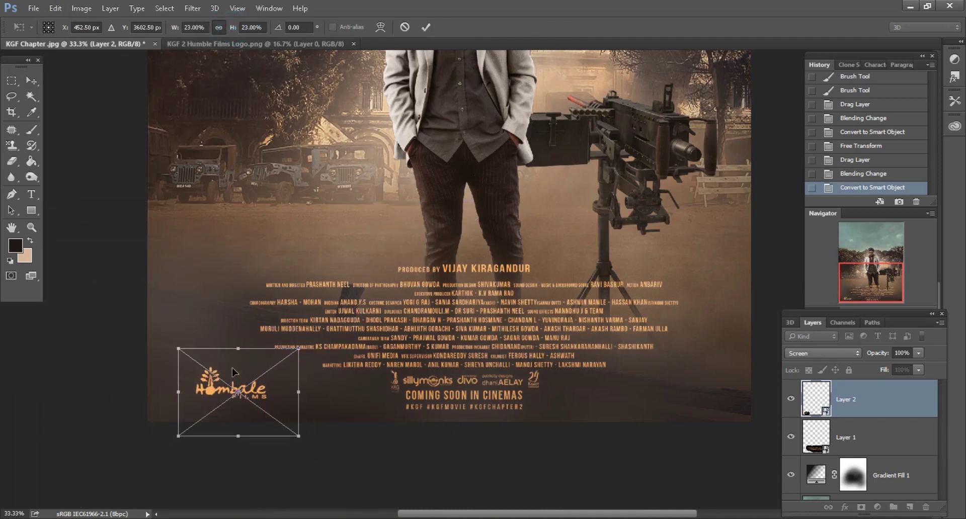
pyautogui.moveTo(232, 369); pyautogui.dragTo(217, 371)
pyautogui.click(426, 26)
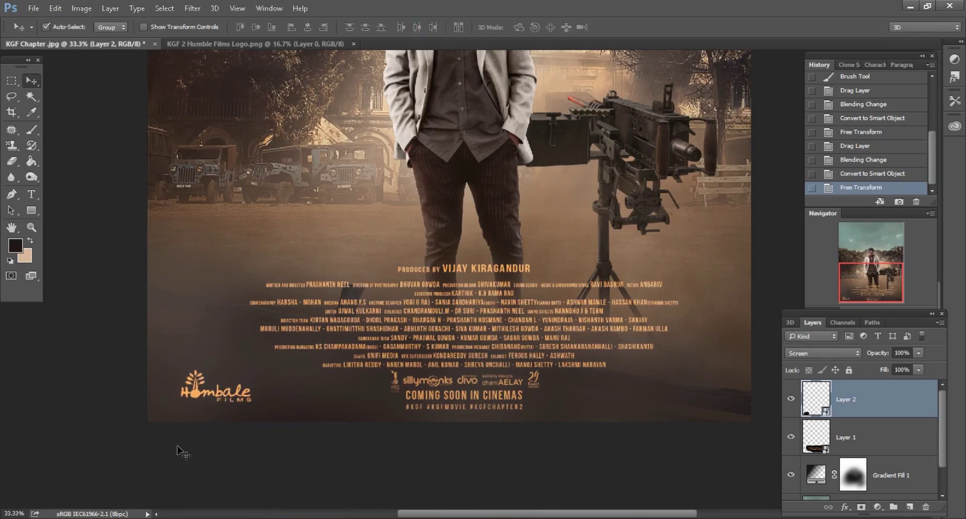
pyautogui.hotkey('alt', 'Tab')
pyautogui.moveTo(347, 88)
pyautogui.mouseDown()
pyautogui.moveTo(293, 498)
pyautogui.moveTo(641, 46)
pyautogui.mouseUp()
# Step: Add the partner-logos strip to the poster as a Screen-blended smart object
pyautogui.moveTo(523, 284)
pyautogui.mouseDown()
pyautogui.moveTo(154, 56)
pyautogui.moveTo(505, 292)
pyautogui.mouseUp()
pyautogui.click(823, 353)
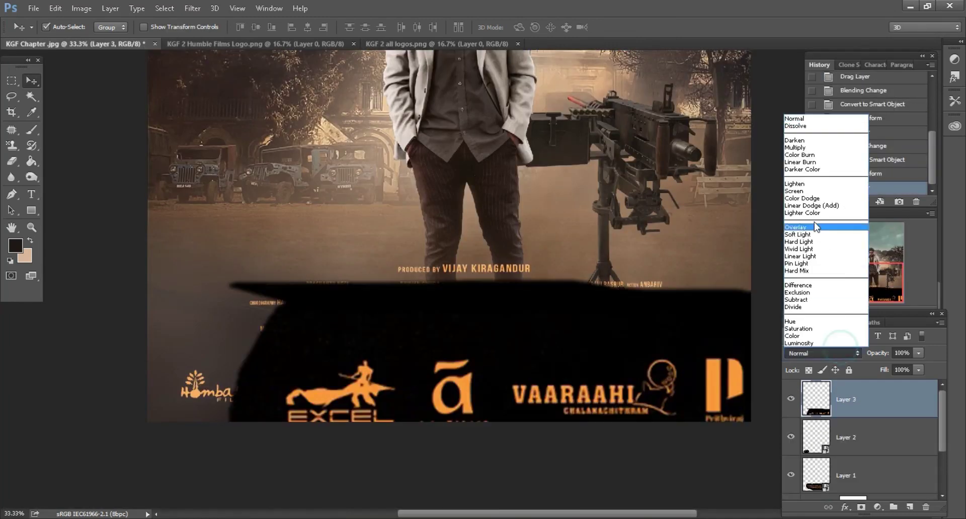
pyautogui.click(796, 191)
pyautogui.rightClick(877, 403)
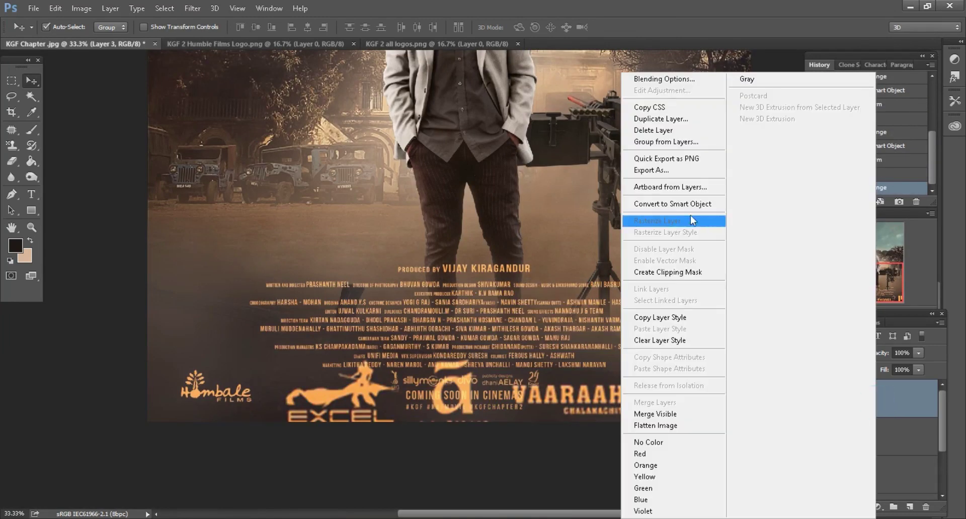
pyautogui.click(689, 204)
# Step: Scale the logos strip to about 33% and place it in the bottom-right corner
pyautogui.click(55, 8)
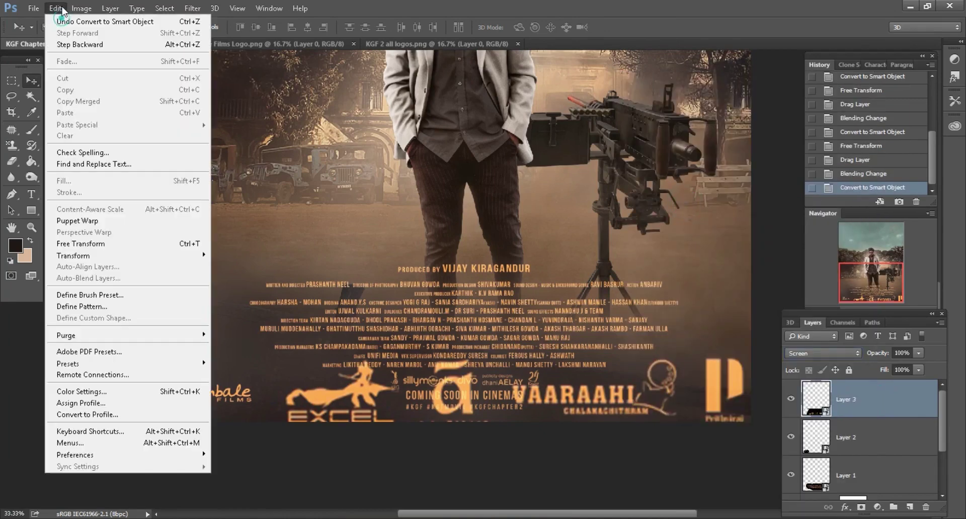
pyautogui.click(71, 239)
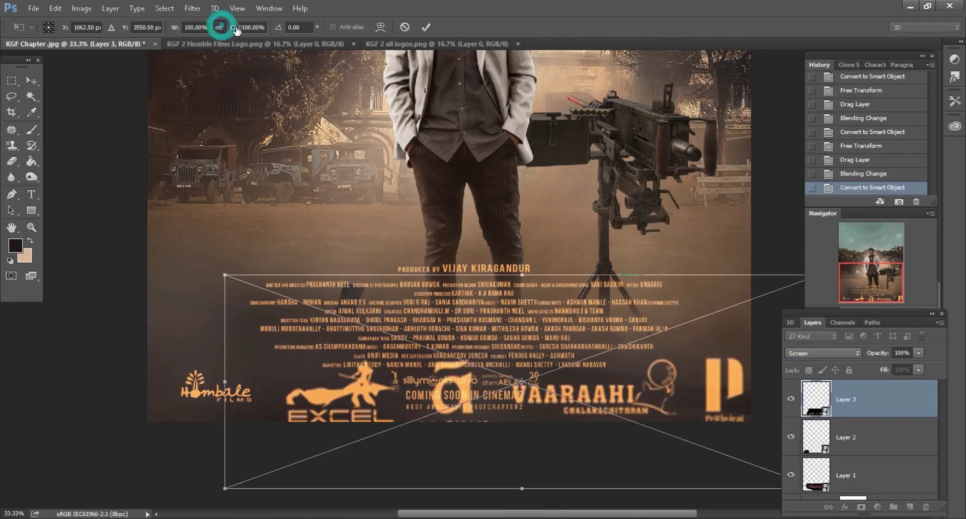
pyautogui.moveTo(236, 29); pyautogui.dragTo(197, 24)
pyautogui.moveTo(493, 361); pyautogui.dragTo(636, 375)
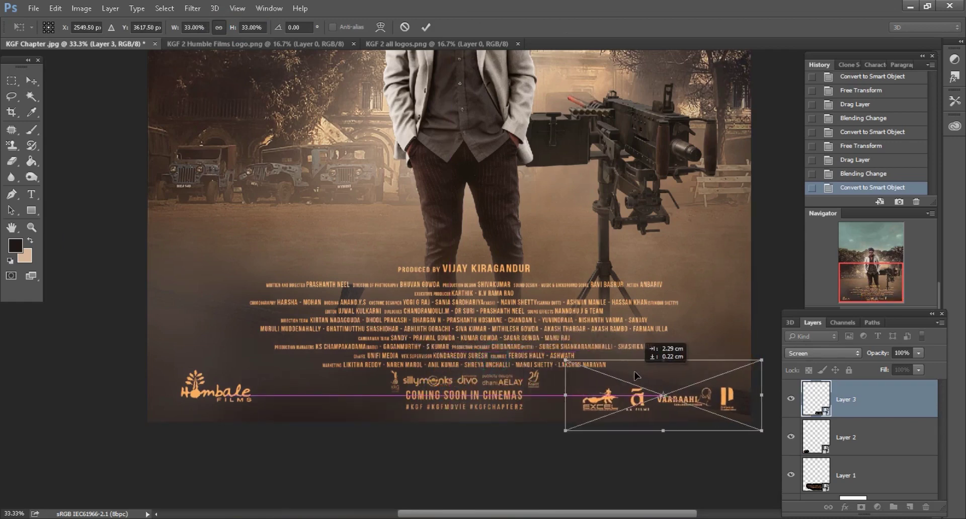
pyautogui.click(427, 27)
pyautogui.hotkey('ctrl', '-')
pyautogui.hotkey('ctrl', '-')
pyautogui.hotkey('ctrl', '-')
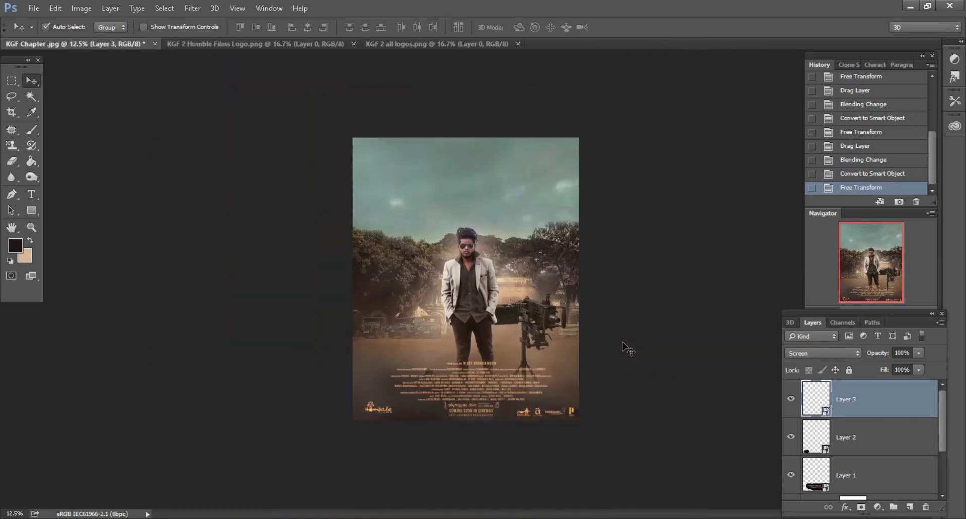
pyautogui.hotkey('ctrl', '+')
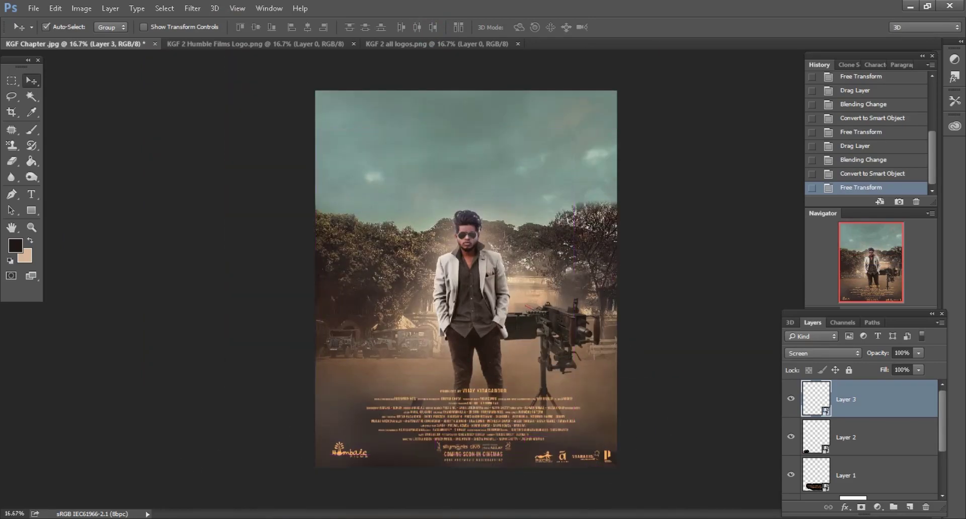
pyautogui.hotkey('alt', 'Tab')
# Step: Bring KGFFDS.jpg into the poster and close the Hombale logo and all-logos documents
pyautogui.moveTo(863, 95)
pyautogui.mouseDown()
pyautogui.moveTo(252, 517)
pyautogui.moveTo(602, 44)
pyautogui.mouseUp()
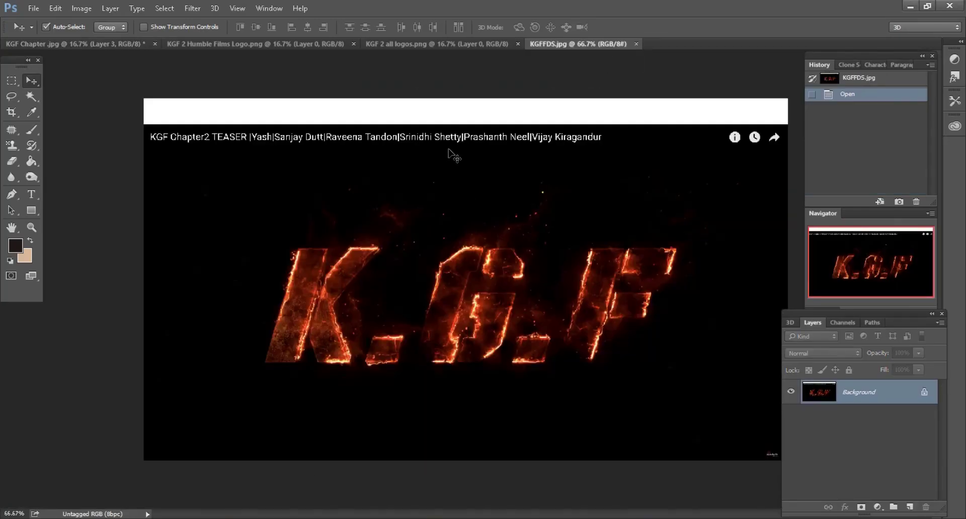
pyautogui.moveTo(447, 156); pyautogui.dragTo(448, 160)
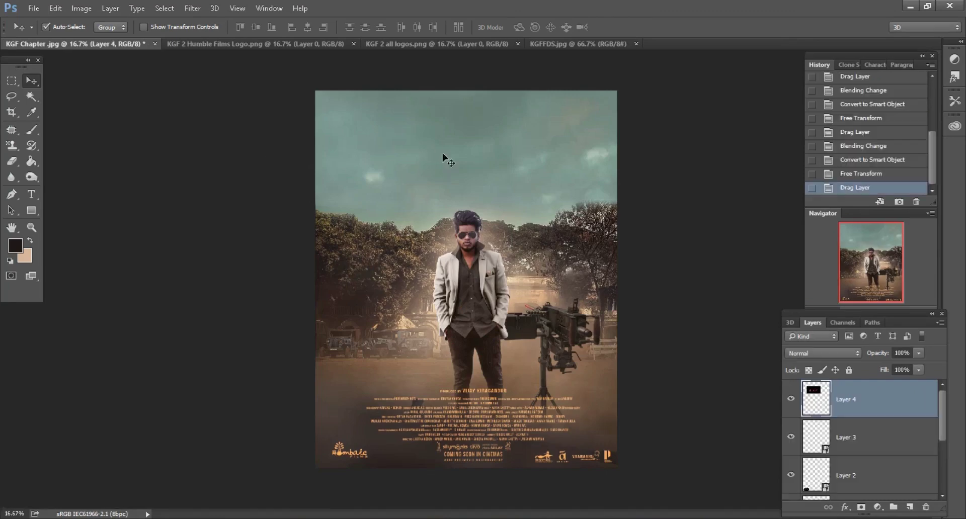
pyautogui.click(319, 44)
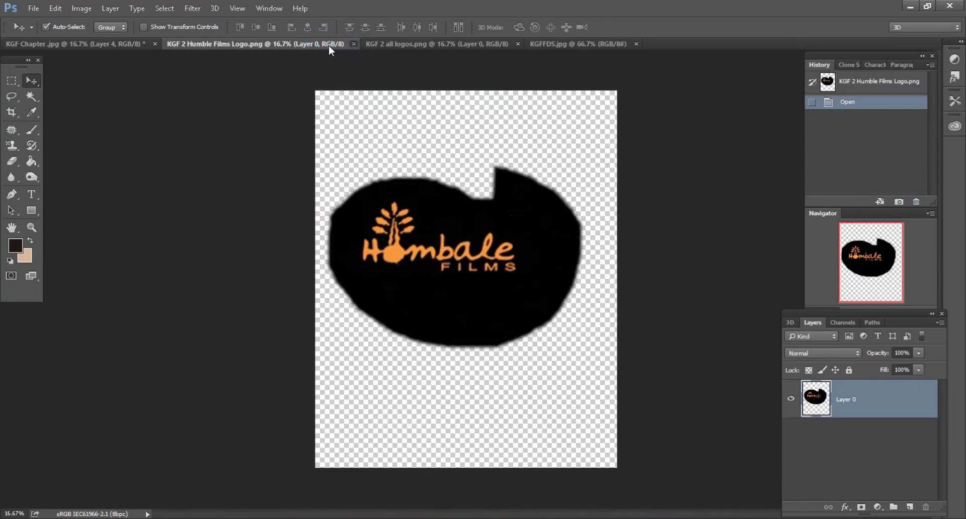
pyautogui.click(354, 44)
pyautogui.click(312, 45)
pyautogui.click(315, 44)
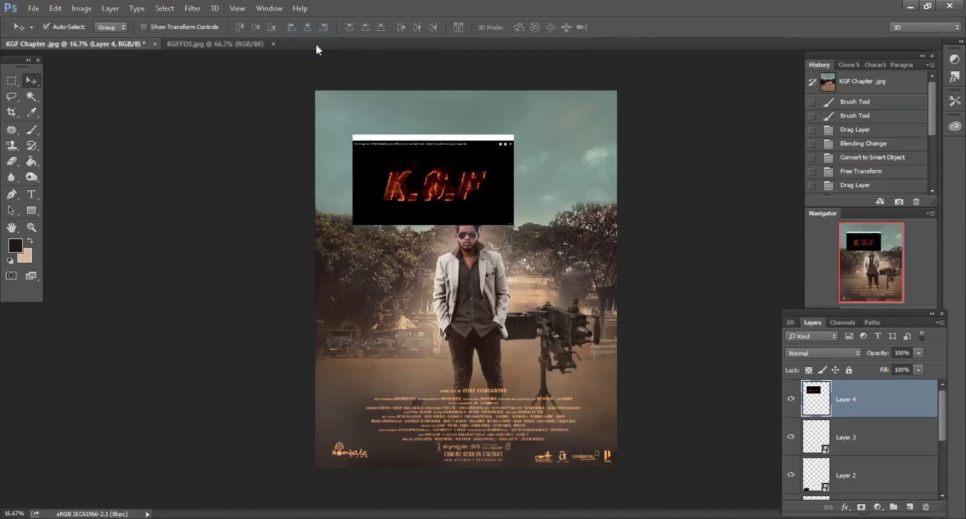
# Step: Move the K.G.F title into the sky, blend it Linear Dodge (Add), and make it a smart object
pyautogui.moveTo(511, 183); pyautogui.dragTo(553, 155)
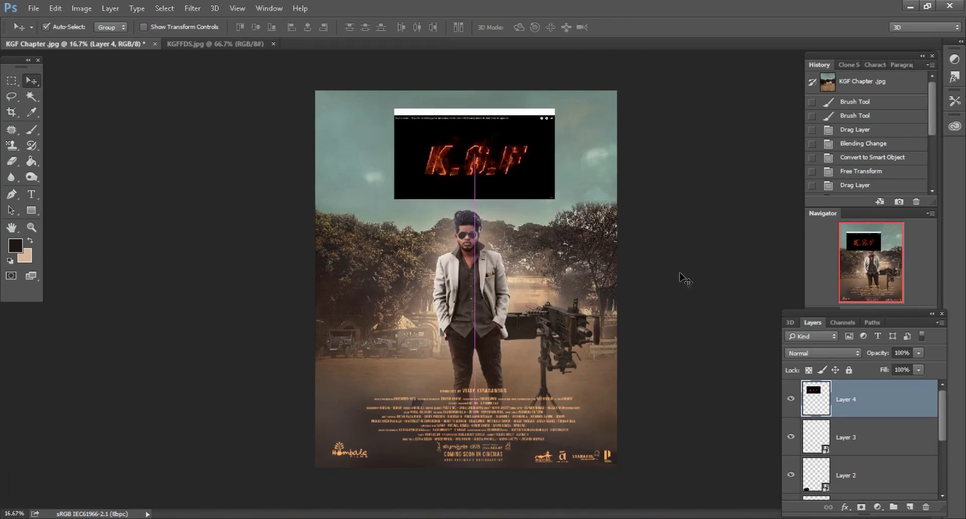
pyautogui.click(813, 353)
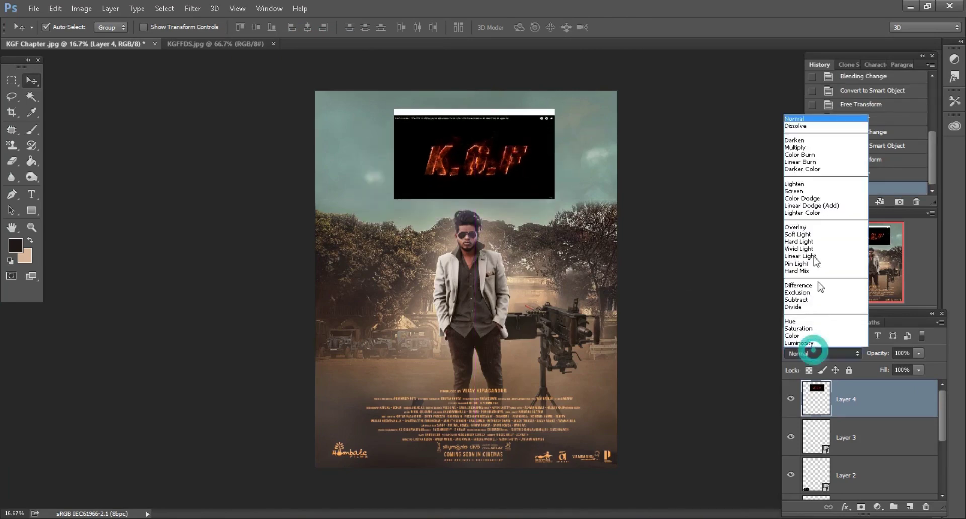
pyautogui.click(794, 191)
pyautogui.scroll(-1, 829, 355)
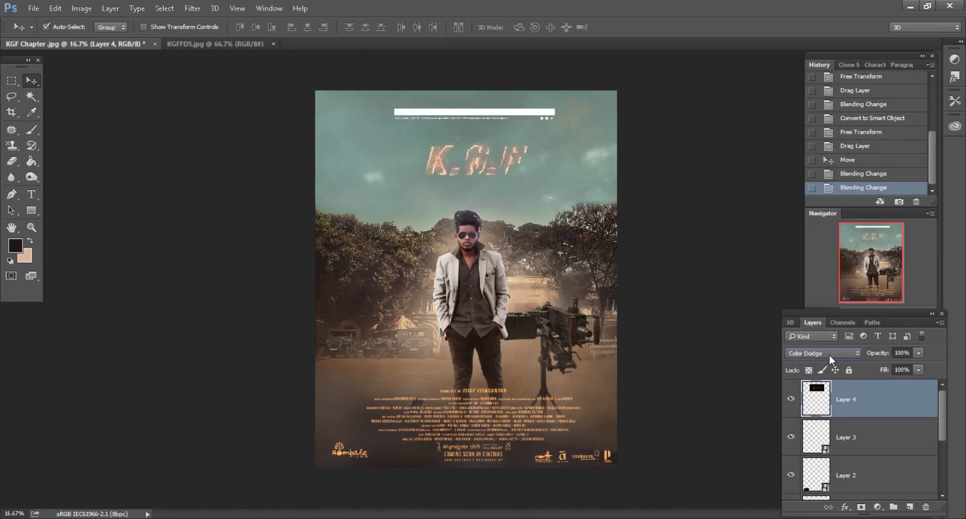
pyautogui.scroll(-1, 830, 355)
pyautogui.scroll(-1, 830, 356)
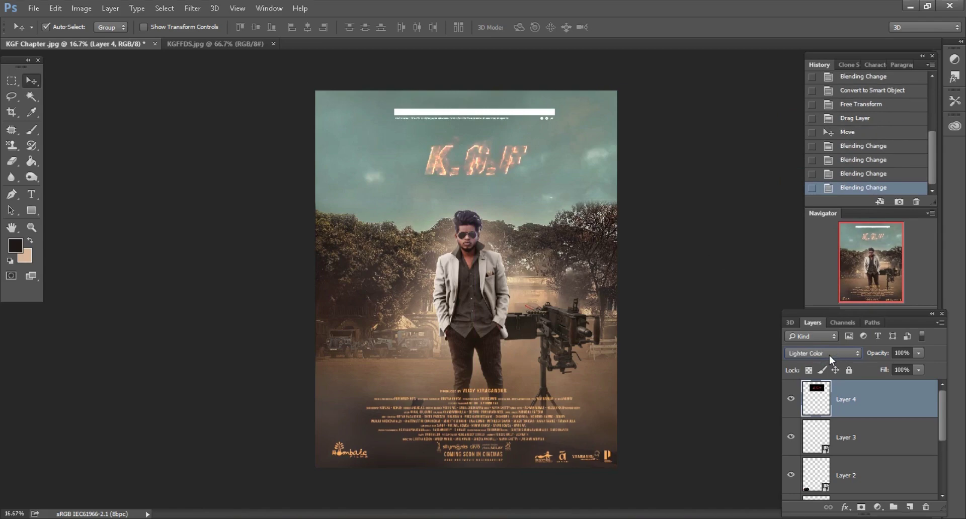
pyautogui.scroll(1, 830, 355)
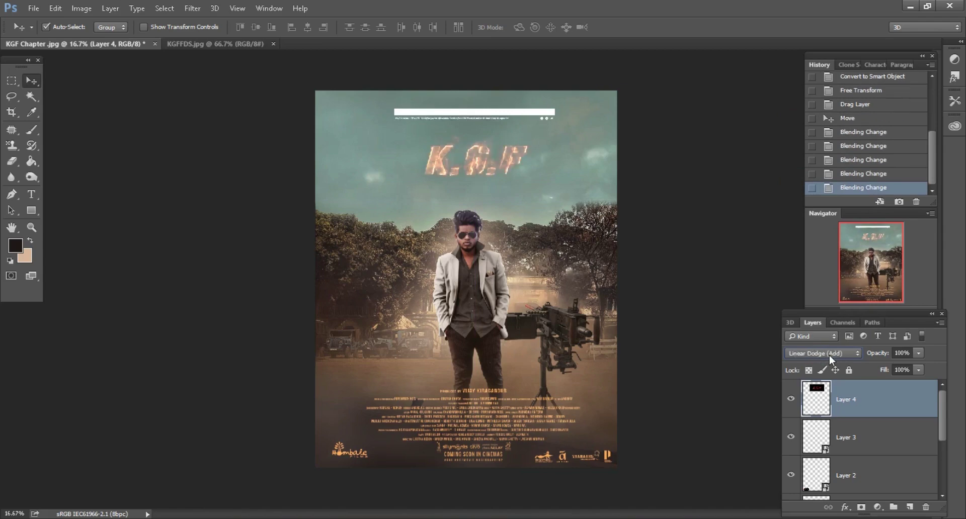
pyautogui.rightClick(869, 400)
pyautogui.click(666, 206)
pyautogui.hotkey('ctrl', '+')
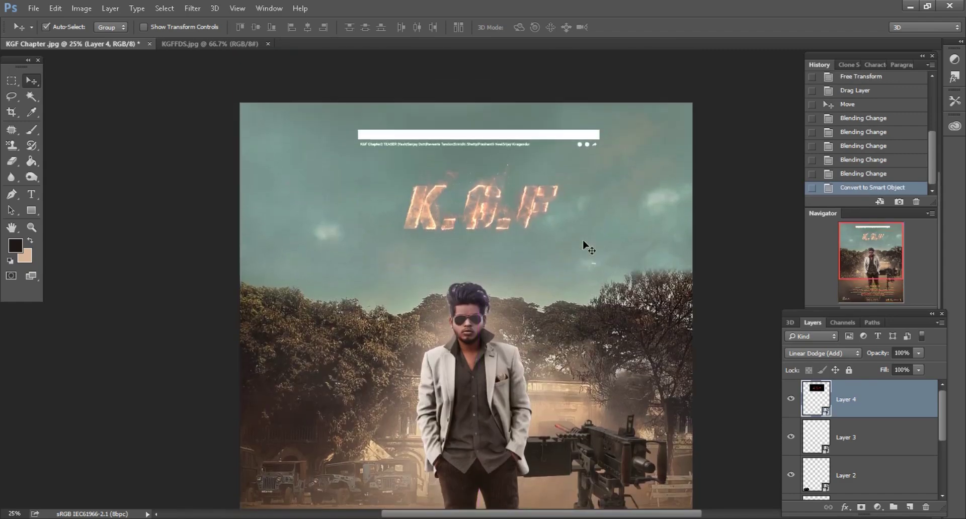
# Step: Scale the K.G.F title proportionally to about 202% and nudge it into place
pyautogui.click(56, 9)
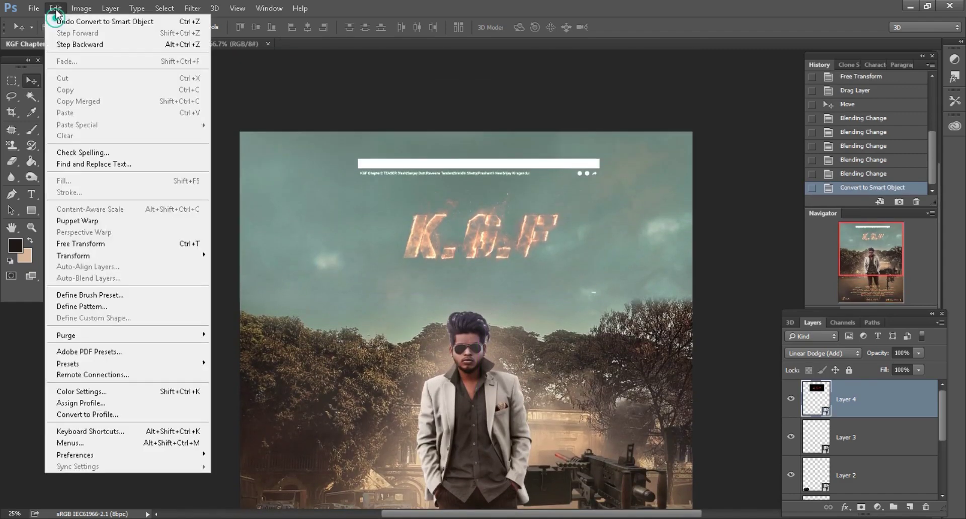
pyautogui.click(71, 244)
pyautogui.click(219, 27)
pyautogui.moveTo(233, 28); pyautogui.dragTo(303, 27)
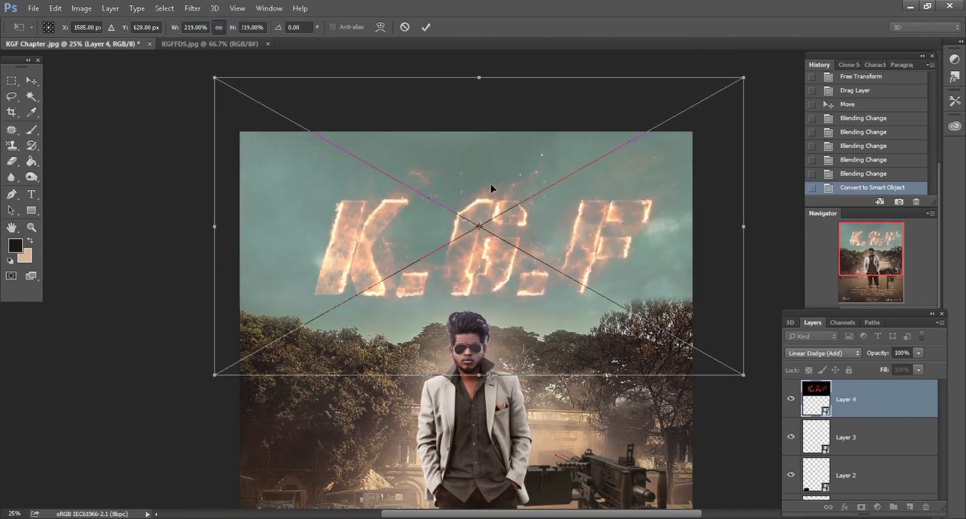
pyautogui.moveTo(493, 187); pyautogui.dragTo(490, 163)
pyautogui.moveTo(232, 29); pyautogui.dragTo(219, 27)
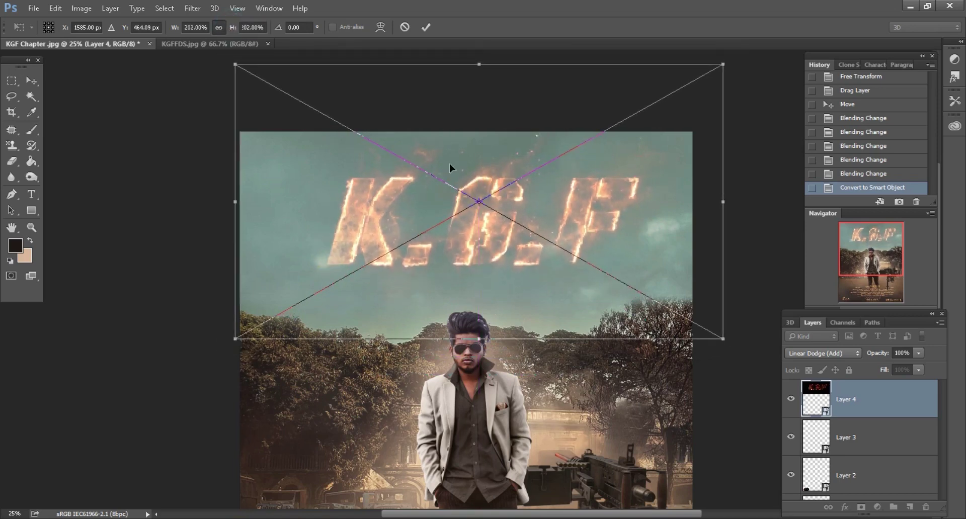
pyautogui.moveTo(449, 164); pyautogui.dragTo(449, 170)
pyautogui.click(427, 31)
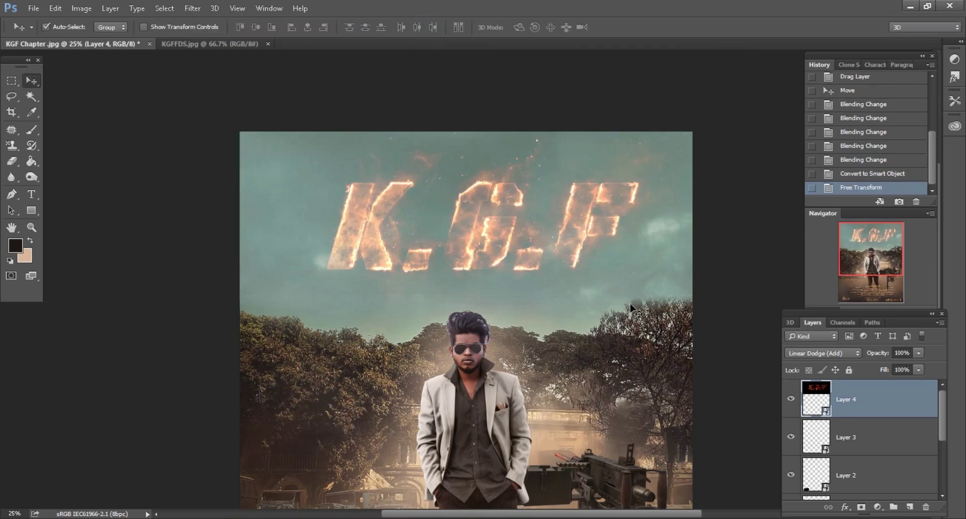
pyautogui.moveTo(632, 306); pyautogui.dragTo(623, 305)
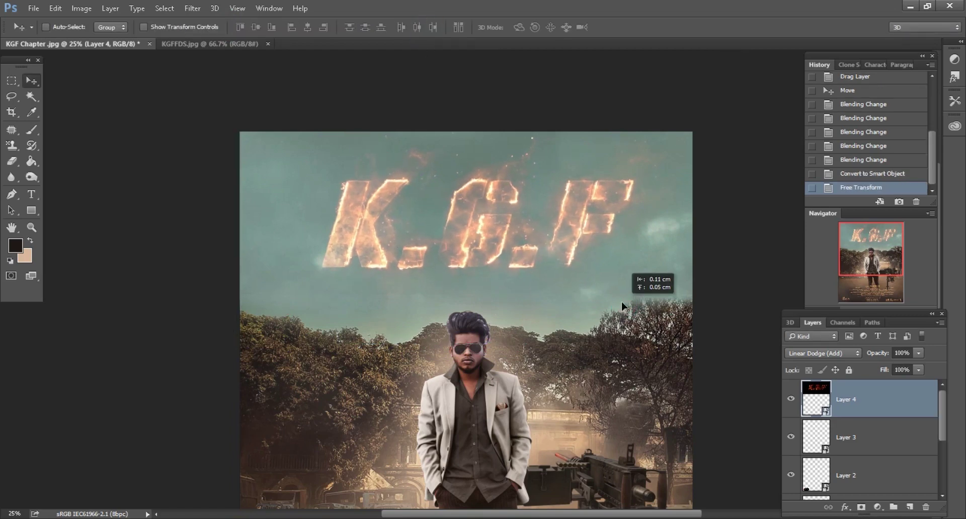
# Step: Close KGFFDS.jpg and open the KGFXFDAADS.jpg CHAPTER 2 image in Photoshop
pyautogui.click(267, 44)
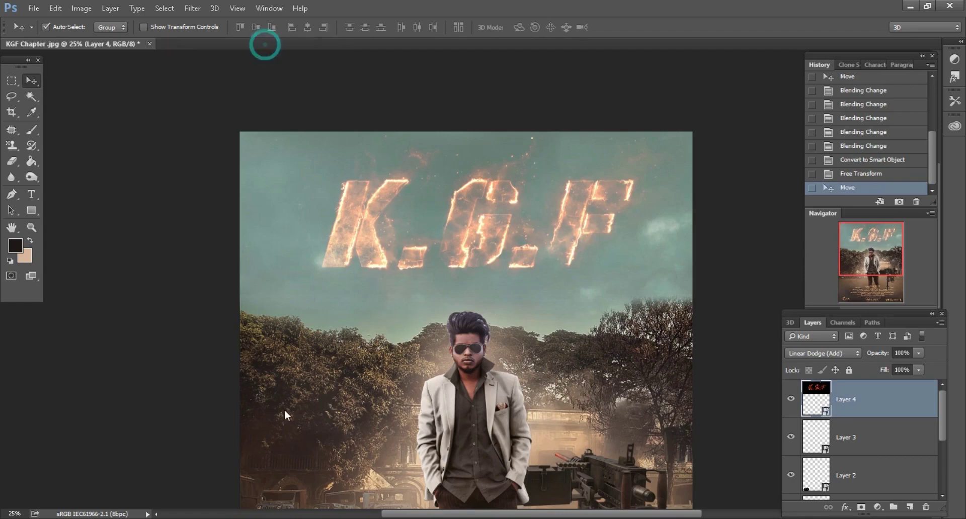
pyautogui.click(133, 516)
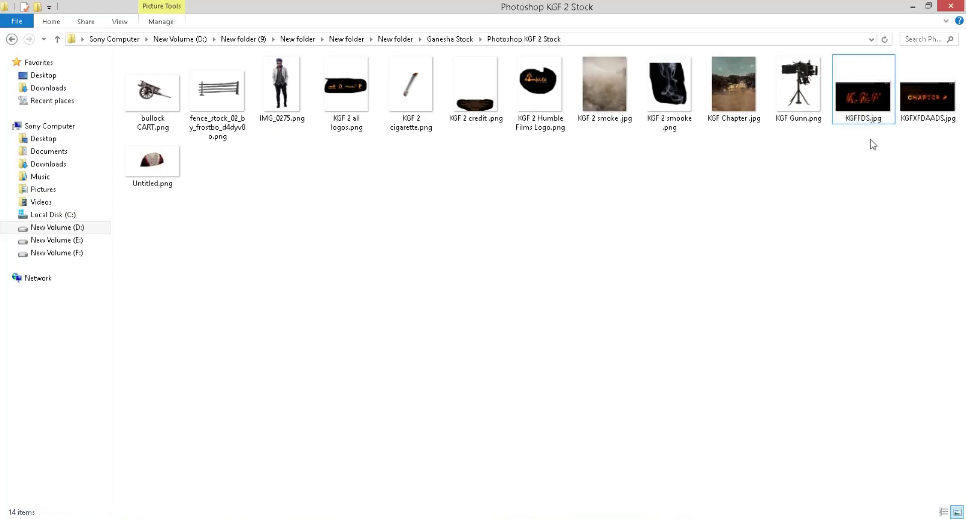
pyautogui.moveTo(928, 97)
pyautogui.mouseDown()
pyautogui.moveTo(281, 513)
pyautogui.moveTo(587, 43)
pyautogui.mouseUp()
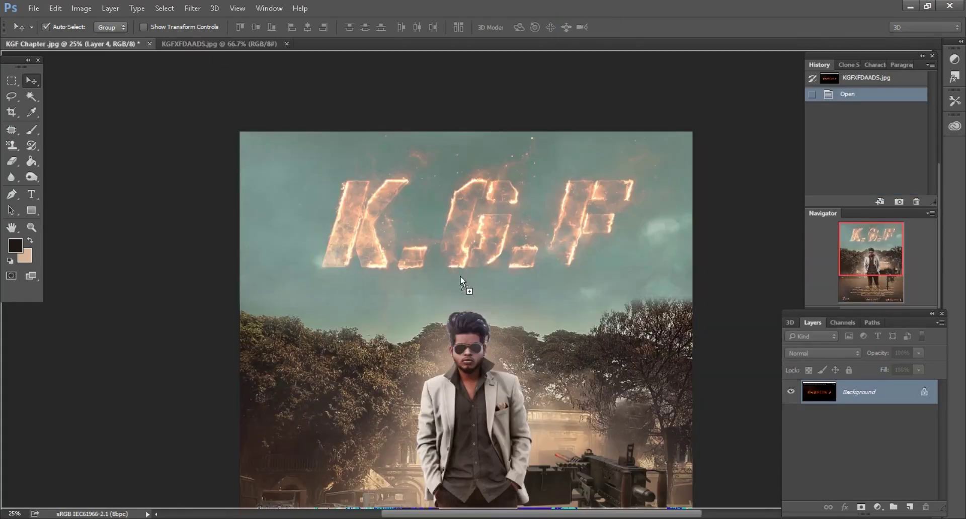
# Step: Add the CHAPTER 2 image to the poster as a Linear Dodge (Add) smart object
pyautogui.moveTo(187, 83); pyautogui.dragTo(463, 280)
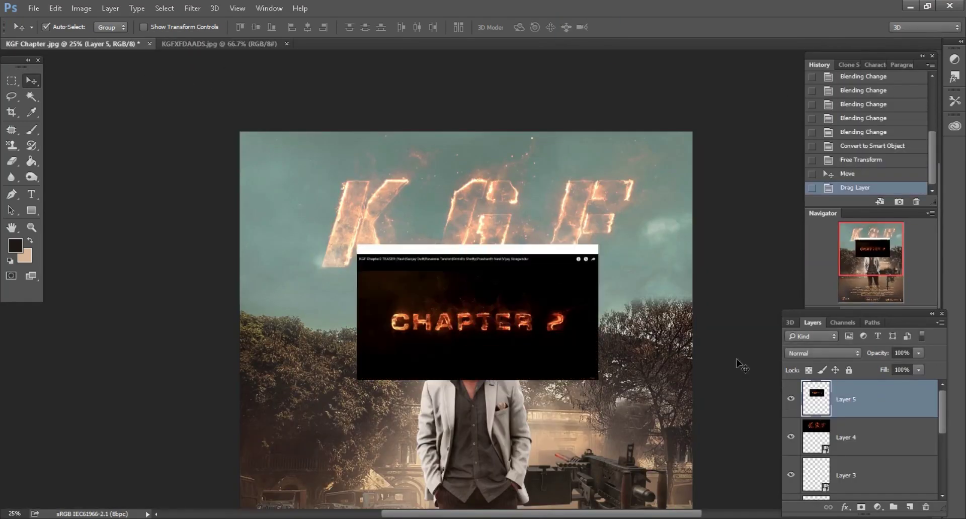
pyautogui.click(825, 353)
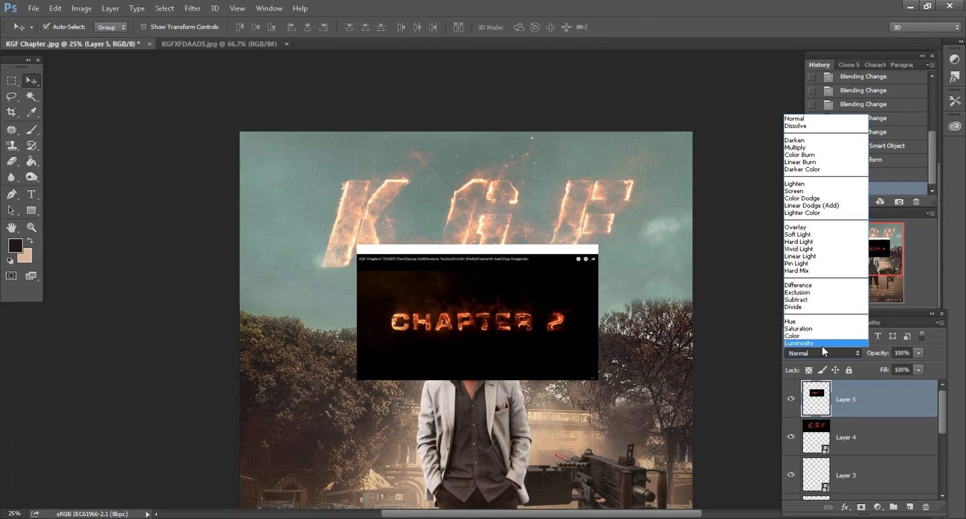
pyautogui.click(811, 205)
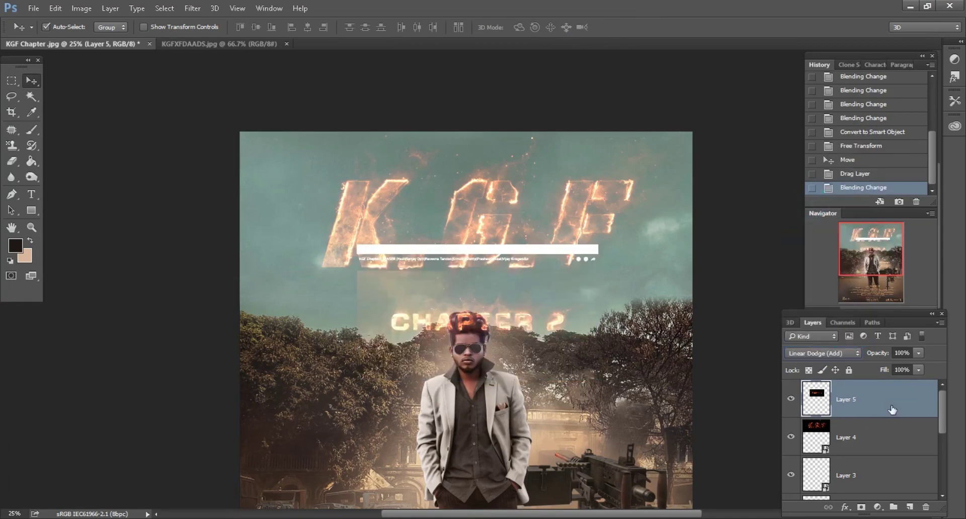
pyautogui.rightClick(869, 401)
pyautogui.click(687, 203)
pyautogui.hotkey('ctrl', '+')
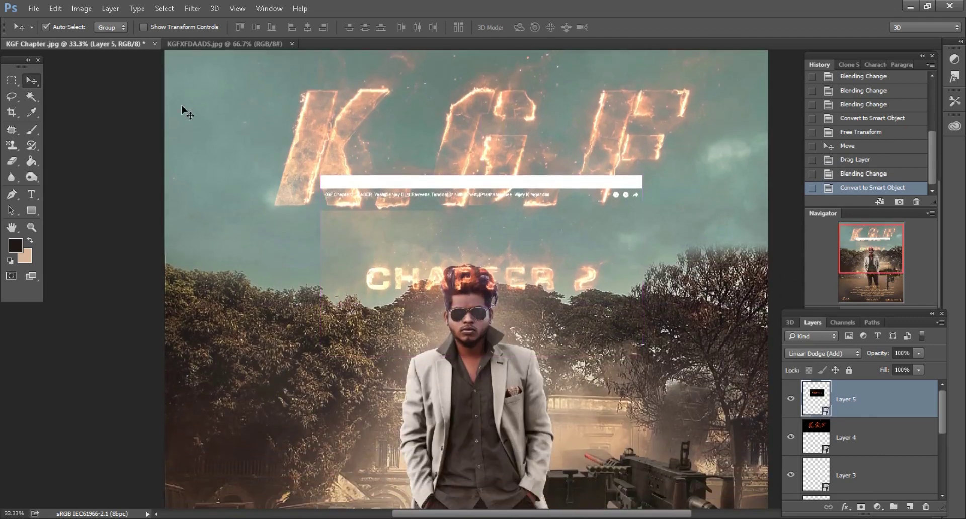
# Step: Free Transform CHAPTER 2 to 90% and position it just under the K.G.F title
pyautogui.click(55, 9)
pyautogui.click(86, 243)
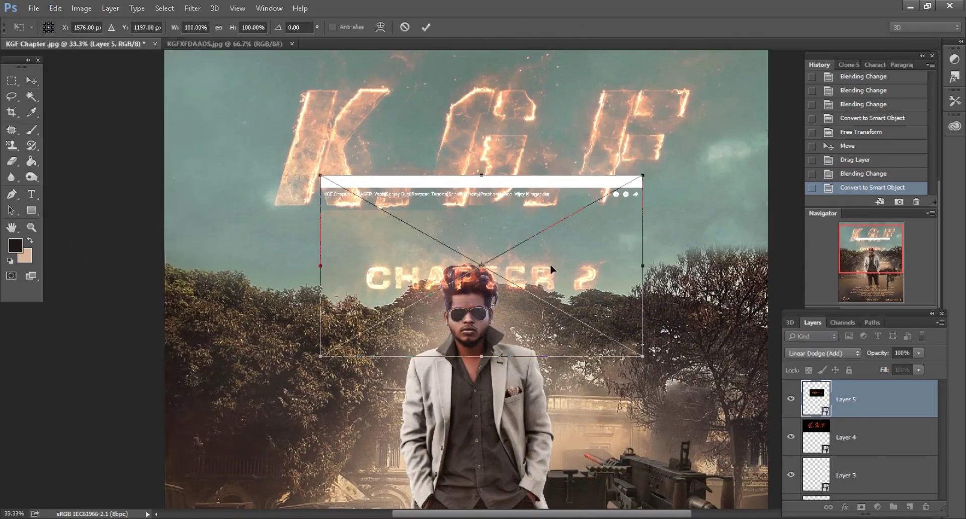
pyautogui.hotkey('ctrl', '+')
pyautogui.moveTo(607, 245); pyautogui.dragTo(611, 185)
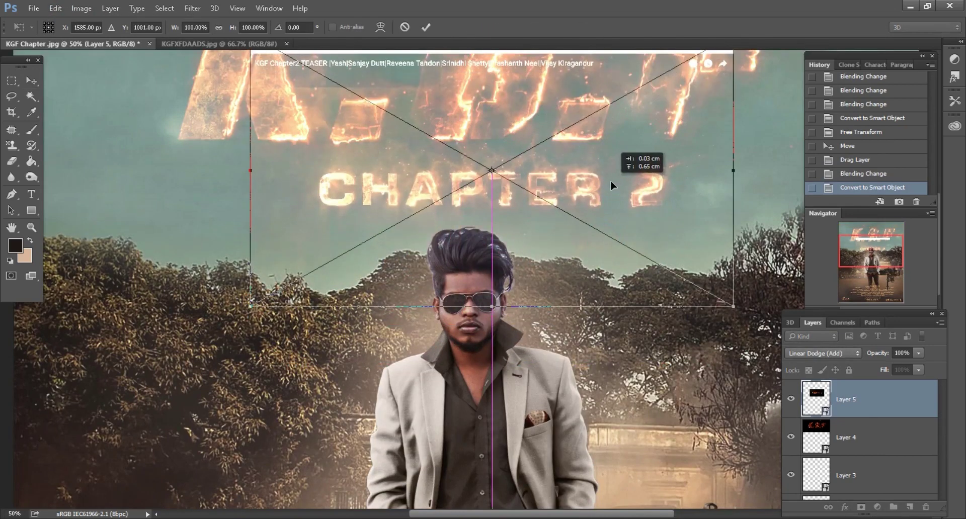
pyautogui.click(194, 27)
pyautogui.write('92')
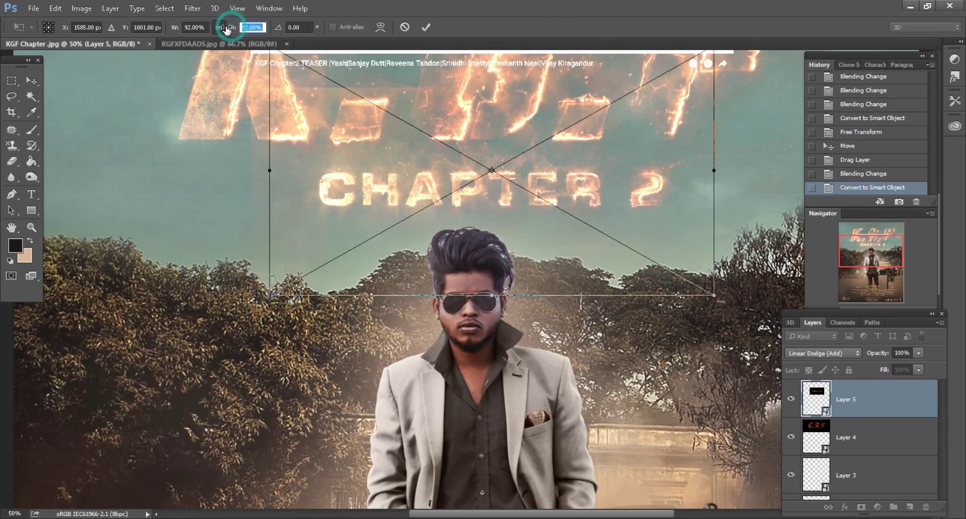
pyautogui.write('90')
pyautogui.press('Return')
pyautogui.moveTo(546, 181); pyautogui.dragTo(550, 184)
pyautogui.scroll(1, 550, 184)
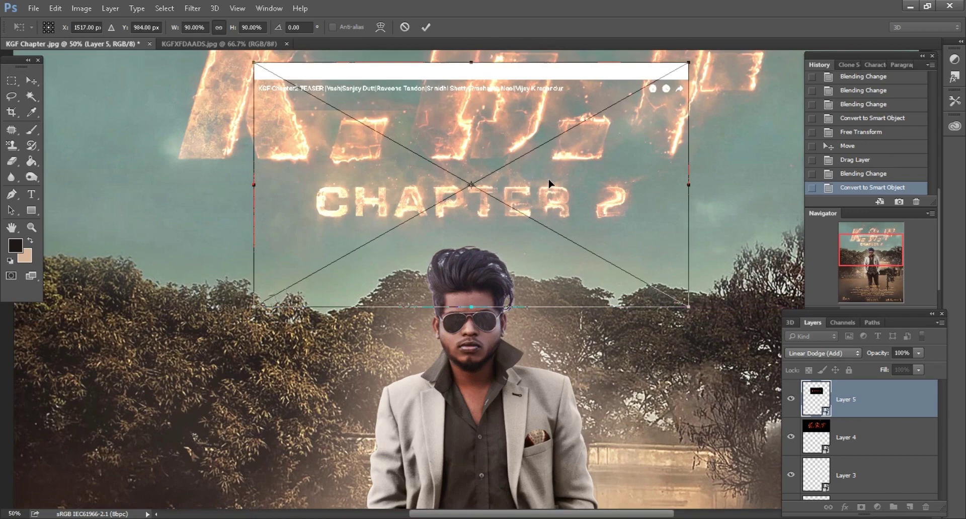
pyautogui.click(426, 27)
pyautogui.hotkey('ctrl', '-')
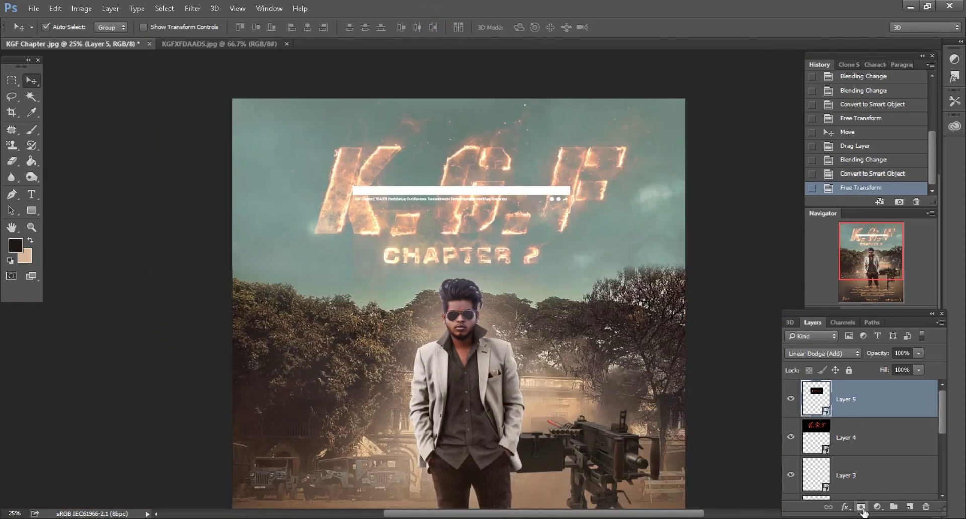
# Step: Add a layer mask to Layer 5 and paint out the white bar with a 300 px black brush
pyautogui.click(861, 507)
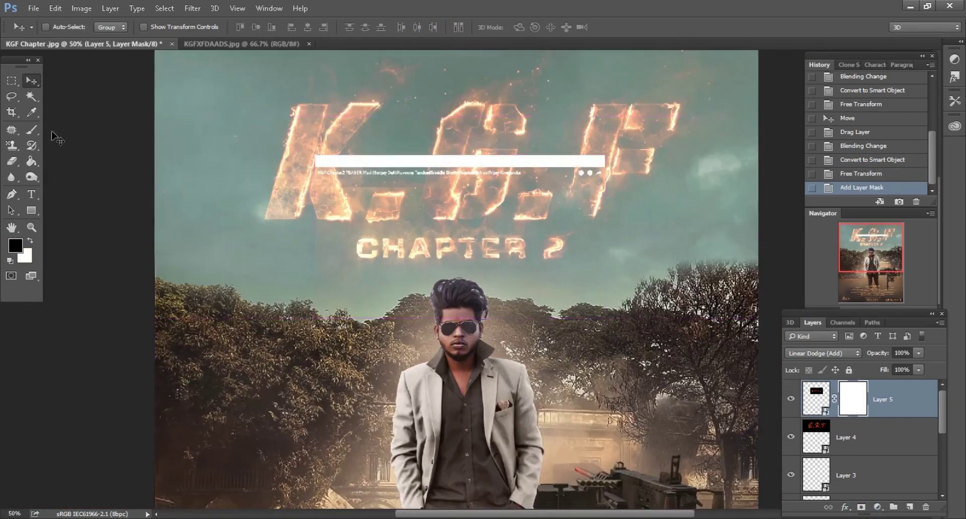
pyautogui.click(32, 129)
pyautogui.press('[')
pyautogui.press('[')
pyautogui.press('[')
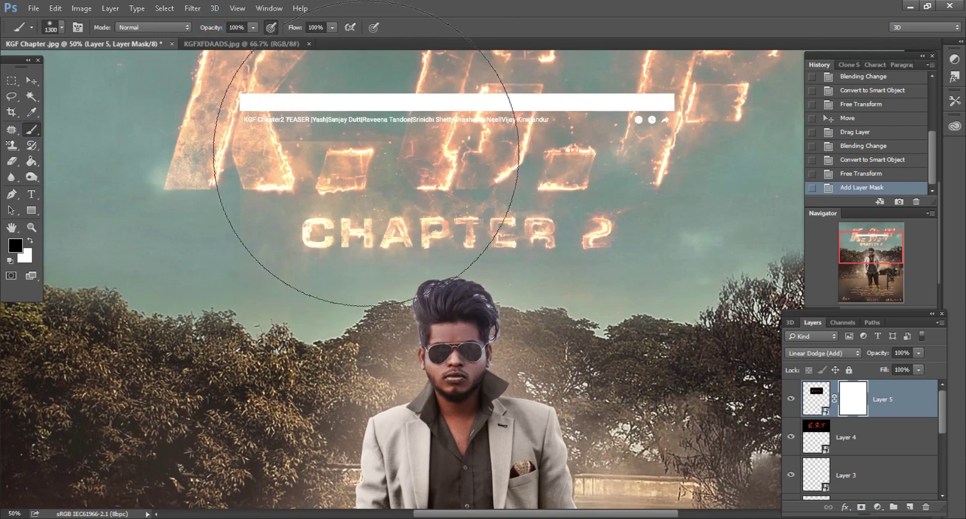
pyautogui.press('[')
pyautogui.press('[')
pyautogui.press('[')
pyautogui.press('[')
pyautogui.press('[')
pyautogui.press('[')
pyautogui.scroll(1, 346, 140)
pyautogui.press('[')
pyautogui.press('[')
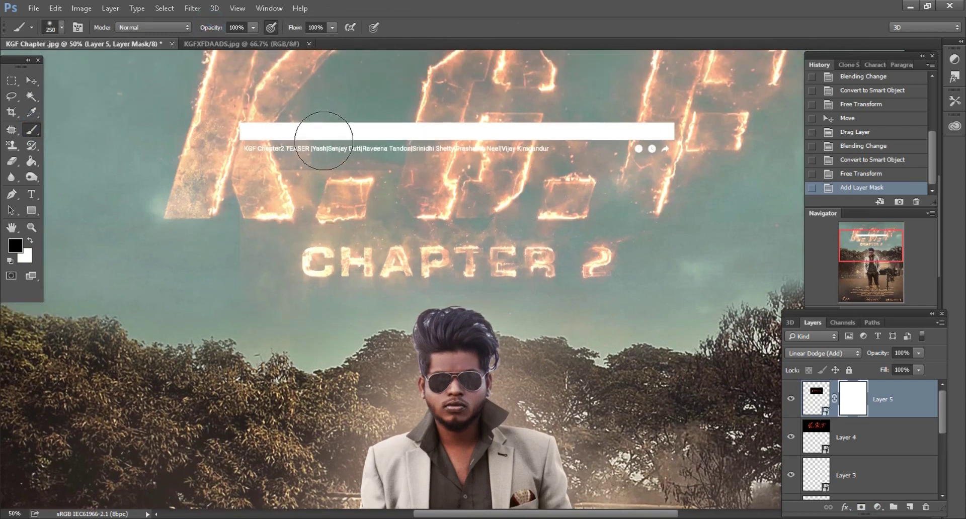
pyautogui.moveTo(314, 137)
pyautogui.mouseDown()
pyautogui.moveTo(366, 119)
pyautogui.moveTo(625, 108)
pyautogui.moveTo(248, 154)
pyautogui.mouseUp()
# Step: Check the whole poster and close the KGFXFDAADS.jpg document
pyautogui.hotkey('ctrl', '-')
pyautogui.hotkey('ctrl', '-')
pyautogui.hotkey('ctrl', '-')
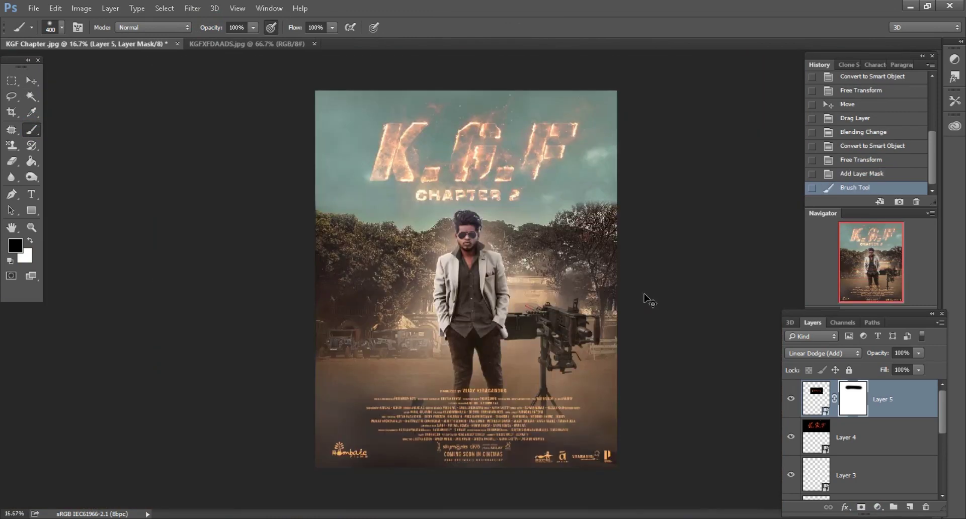
pyautogui.hotkey('ctrl', '+')
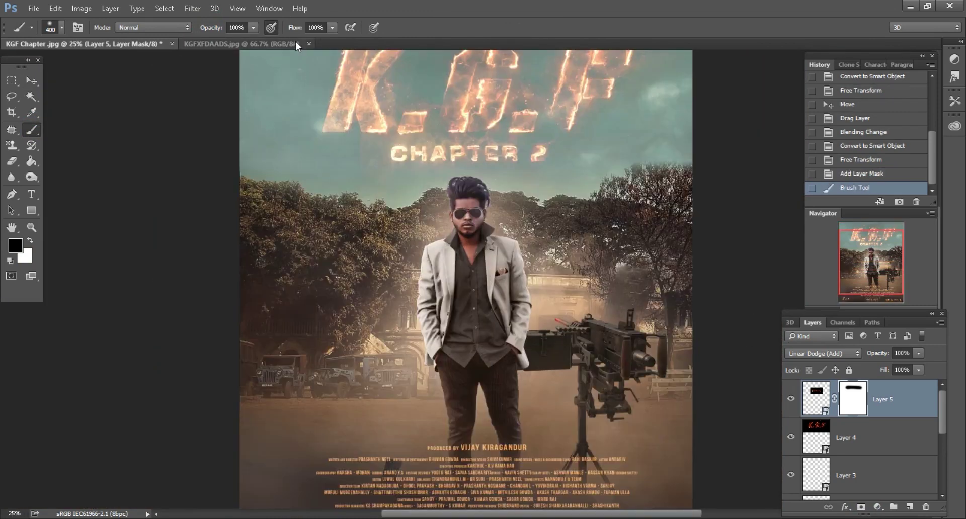
pyautogui.click(309, 44)
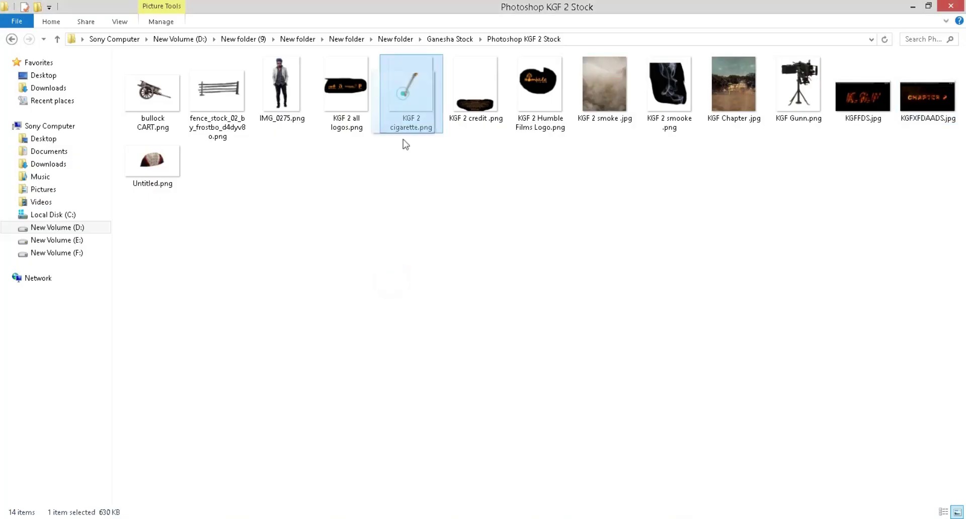
# Step: Bring KGF 2 cigarette.png into the poster and convert it to a Smart Object
pyautogui.moveTo(408, 121)
pyautogui.mouseDown()
pyautogui.moveTo(296, 503)
pyautogui.moveTo(624, 45)
pyautogui.mouseUp()
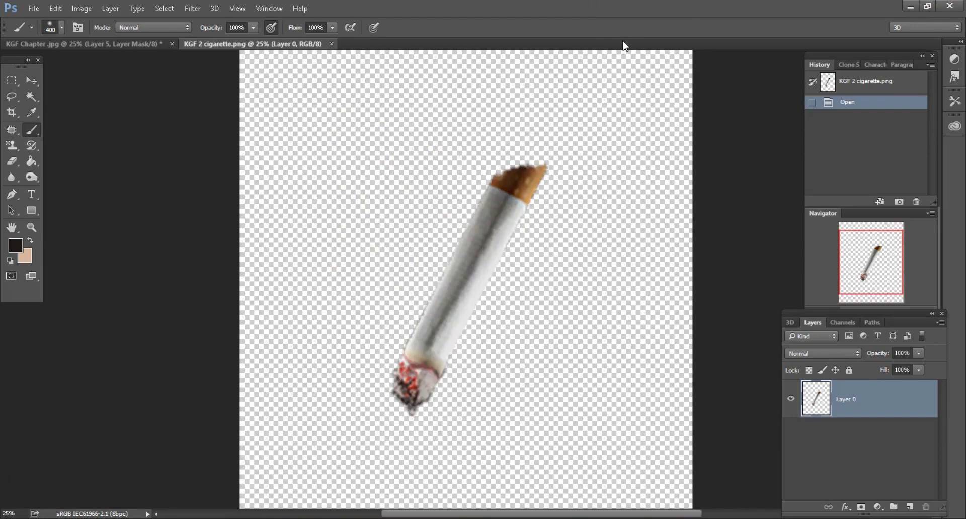
pyautogui.hotkey('ctrl', '-')
pyautogui.moveTo(438, 245)
pyautogui.mouseDown()
pyautogui.moveTo(162, 57)
pyautogui.moveTo(488, 272)
pyautogui.mouseUp()
pyautogui.hotkey('ctrl', '+')
pyautogui.rightClick(860, 394)
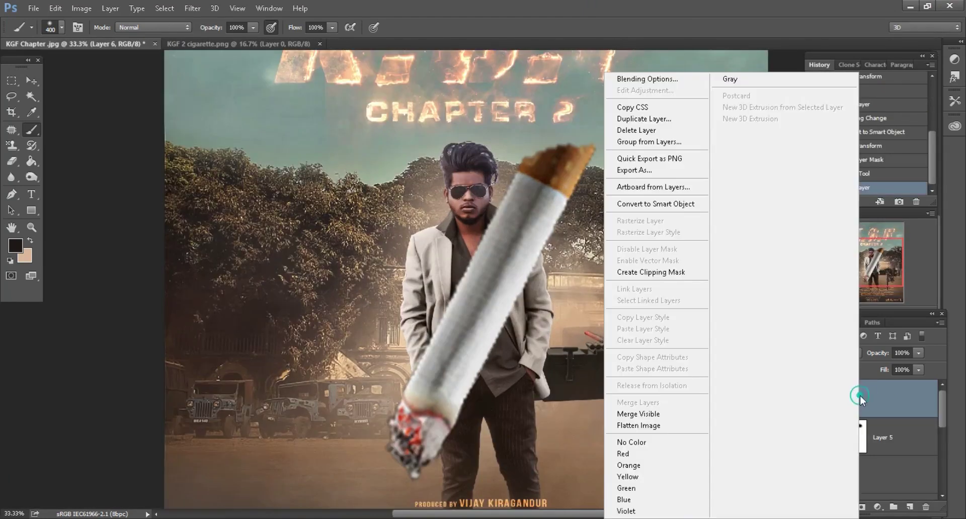
pyautogui.click(655, 203)
# Step: Scale the cigarette to about 20%, move it to the man's mouth, and rotate it about -16°
pyautogui.scroll(1, 577, 276)
pyautogui.hscroll(1, 576, 276)
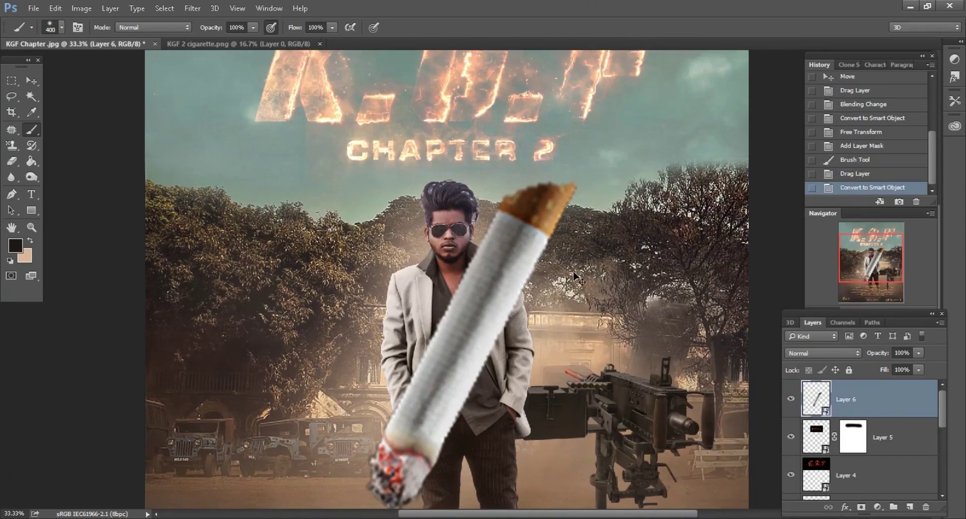
pyautogui.hotkey('ctrl', '+')
pyautogui.hotkey('ctrl', '+')
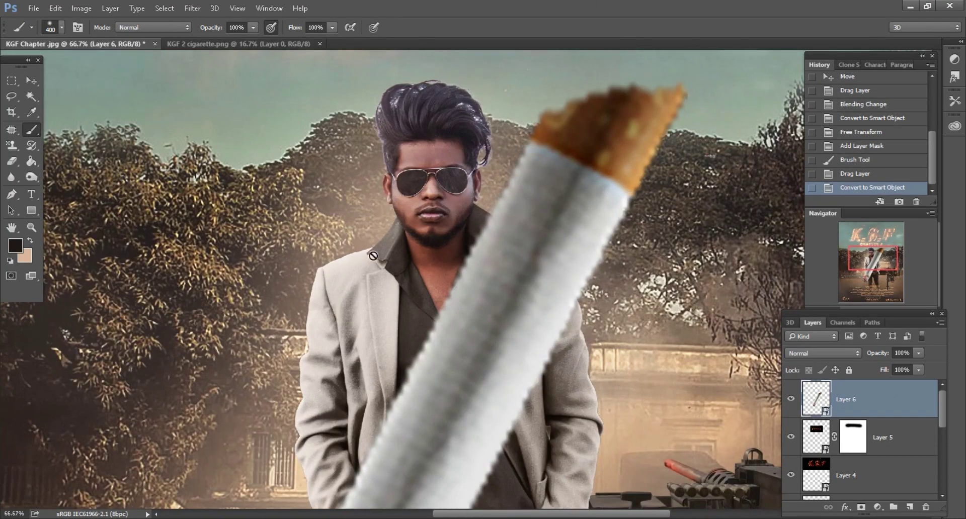
pyautogui.scroll(1, 137, 74)
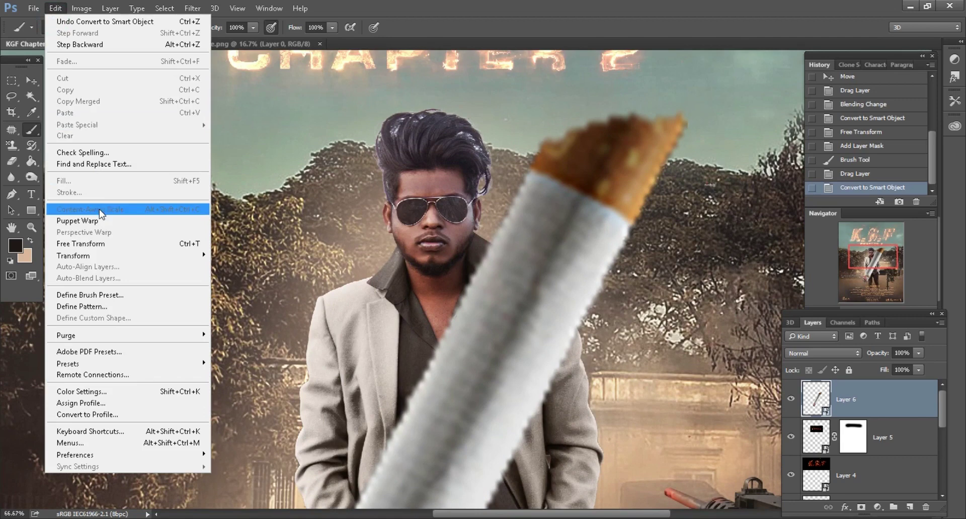
pyautogui.click(101, 244)
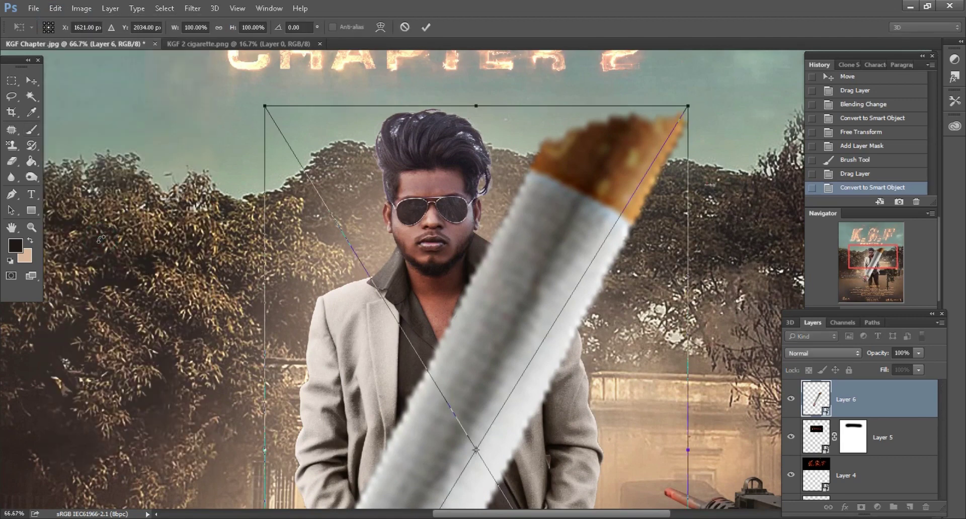
pyautogui.scroll(2, 434, 319)
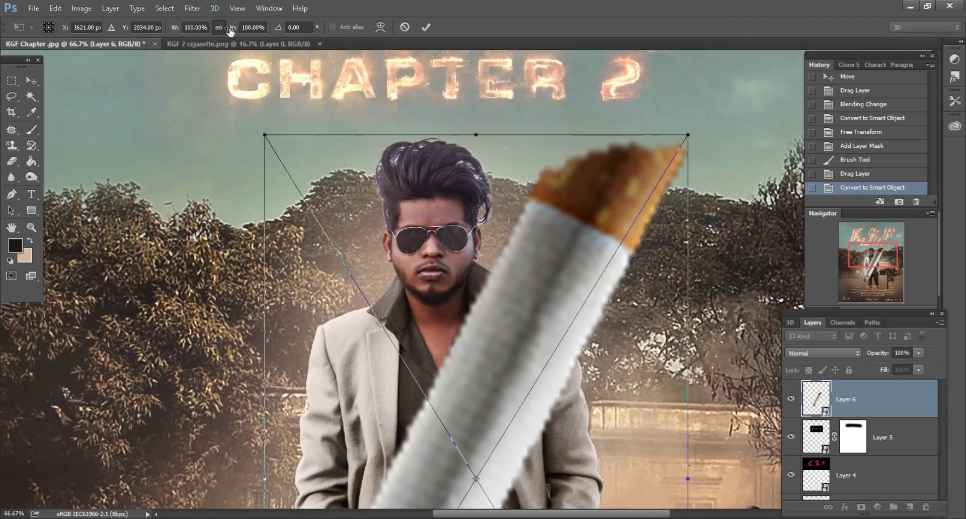
pyautogui.moveTo(176, 27); pyautogui.dragTo(185, 25)
pyautogui.write('20')
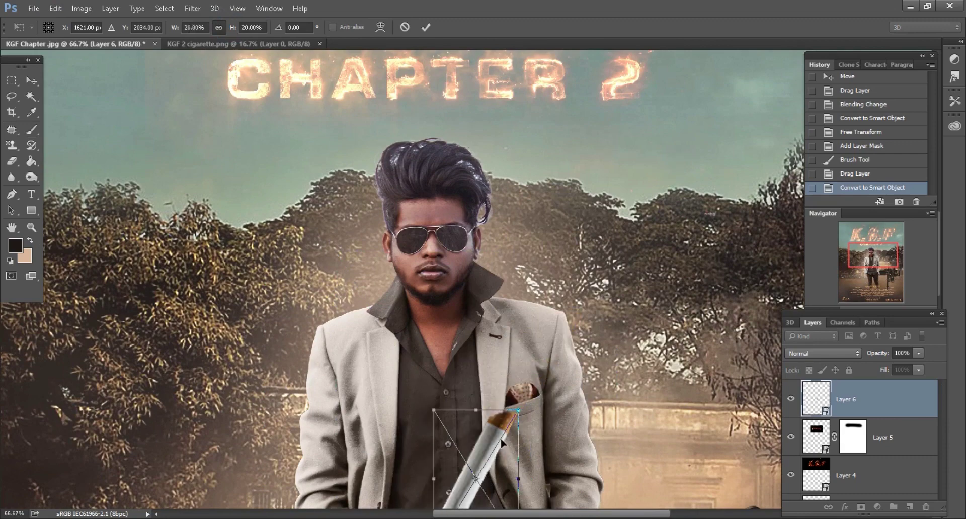
pyautogui.moveTo(502, 443); pyautogui.dragTo(448, 274)
pyautogui.scroll(2, 448, 274)
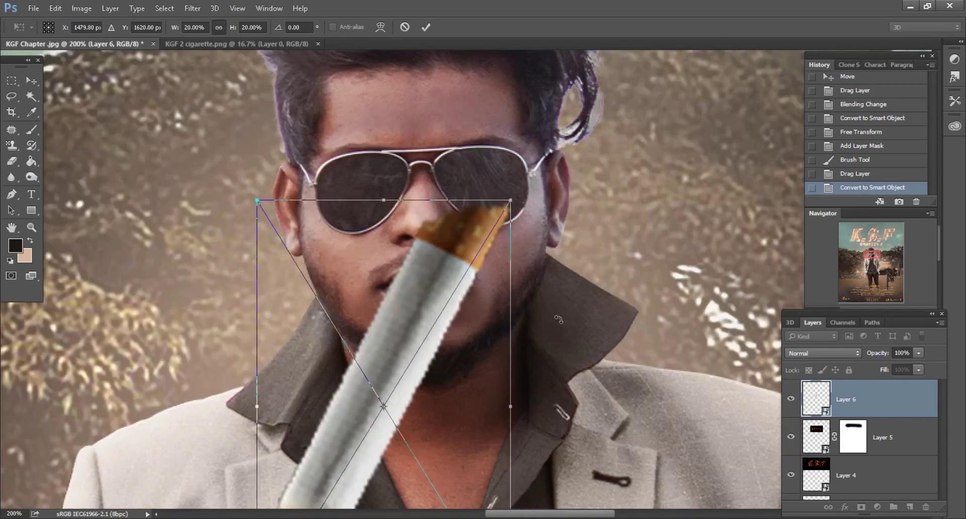
pyautogui.moveTo(558, 320); pyautogui.dragTo(544, 242)
# Step: Shrink the cigarette to 4%, tuck its end between the lips, and commit
pyautogui.hotkey('ctrl', '-')
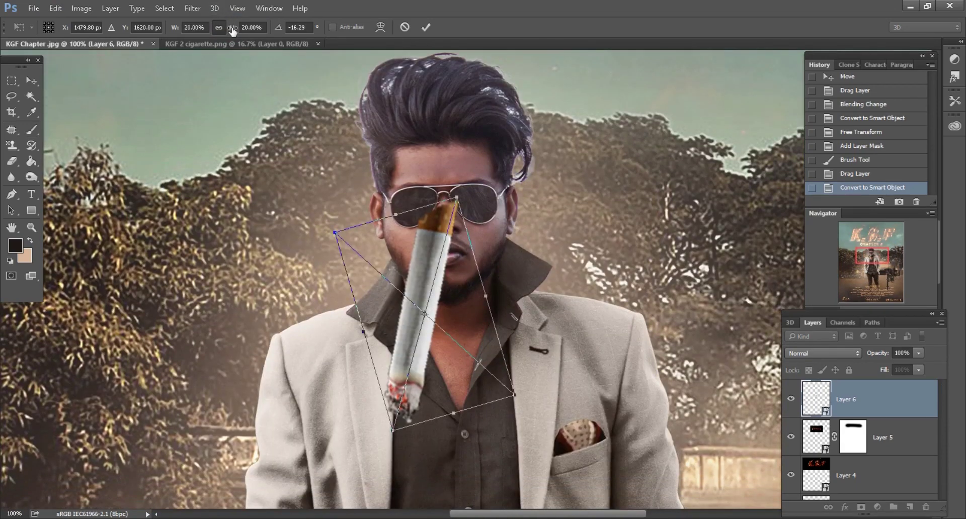
pyautogui.moveTo(233, 31); pyautogui.dragTo(225, 30)
pyautogui.scroll(1, 419, 310)
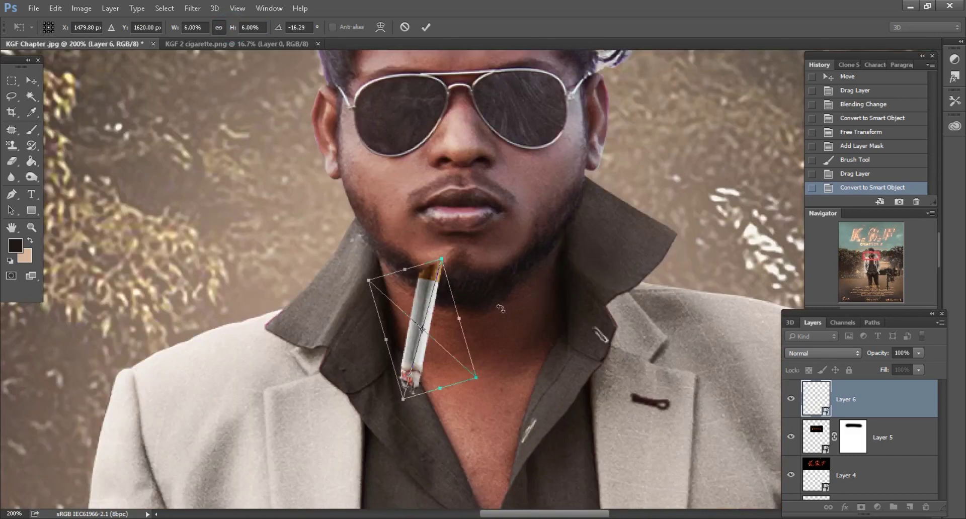
pyautogui.scroll(1, 418, 310)
pyautogui.moveTo(418, 310); pyautogui.dragTo(471, 225)
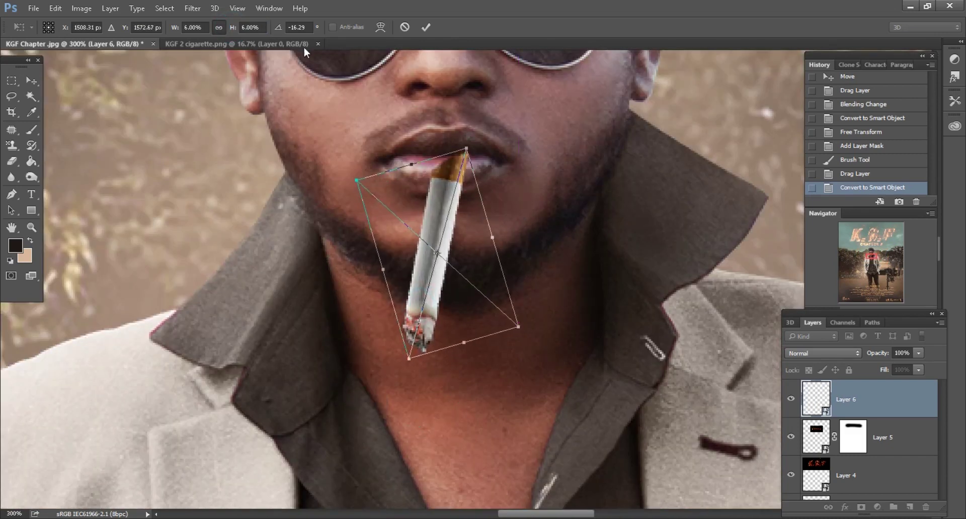
pyautogui.moveTo(233, 28); pyautogui.dragTo(227, 28)
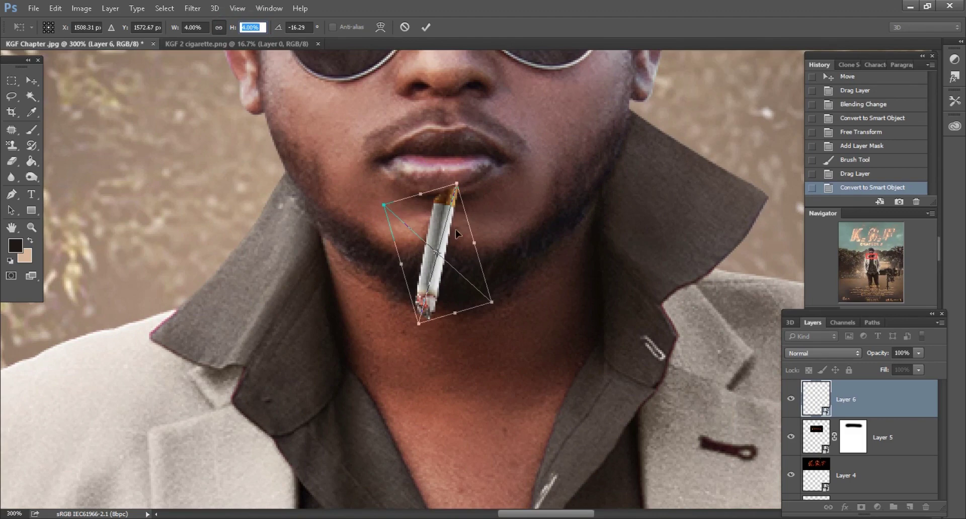
pyautogui.moveTo(454, 229); pyautogui.dragTo(452, 192)
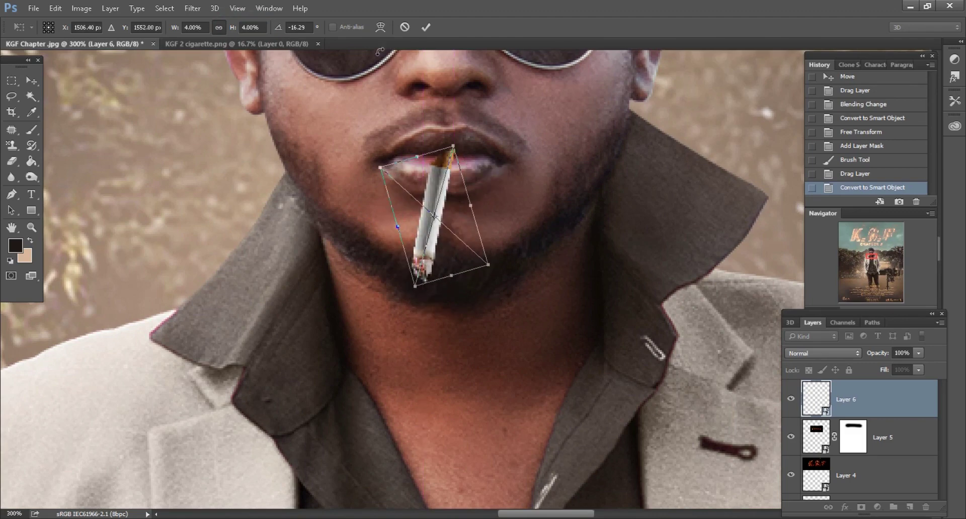
pyautogui.click(426, 28)
# Step: Add a layer mask and paint out the cigarette tip behind the lips with a small brush
pyautogui.click(862, 507)
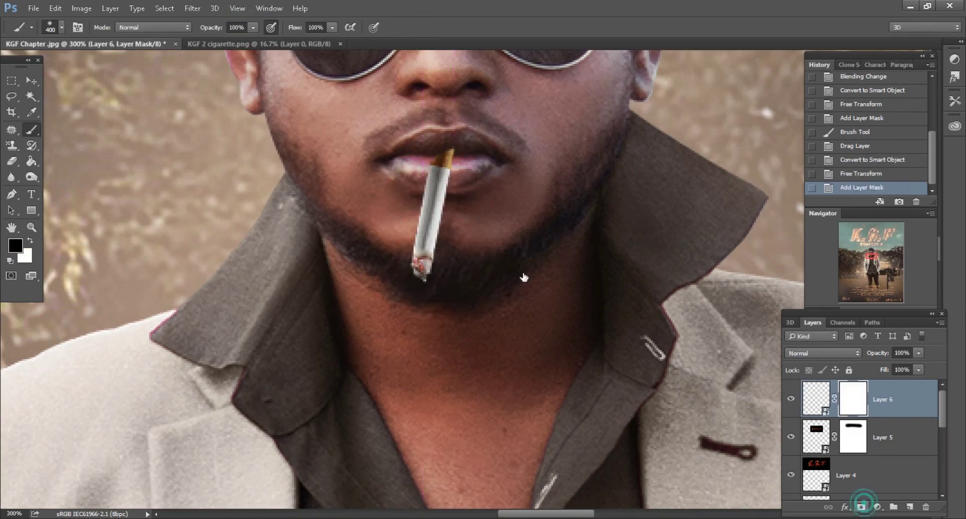
pyautogui.press('d')
pyautogui.scroll(2, 463, 236)
pyautogui.press('[')
pyautogui.press('[')
pyautogui.press('[')
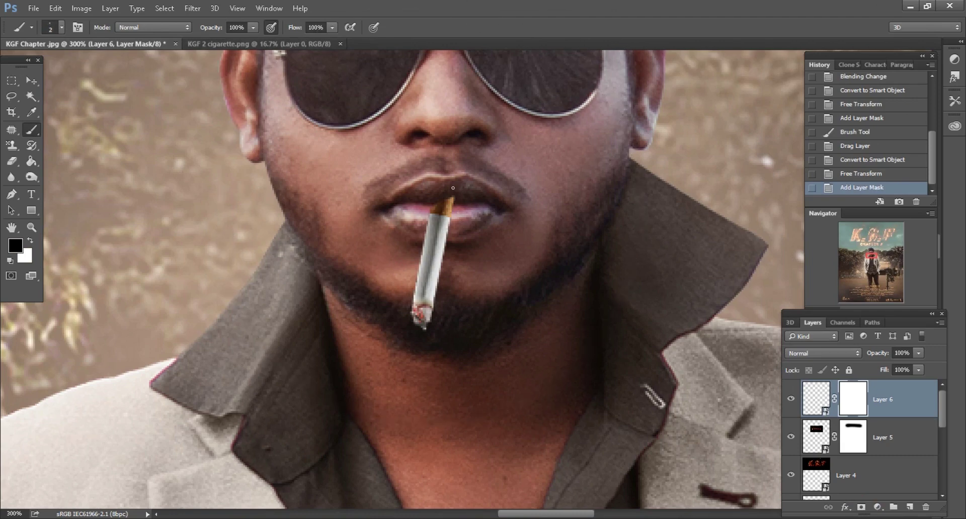
pyautogui.click(463, 198)
pyautogui.hotkey('ctrl', '-')
pyautogui.hotkey('ctrl', '-')
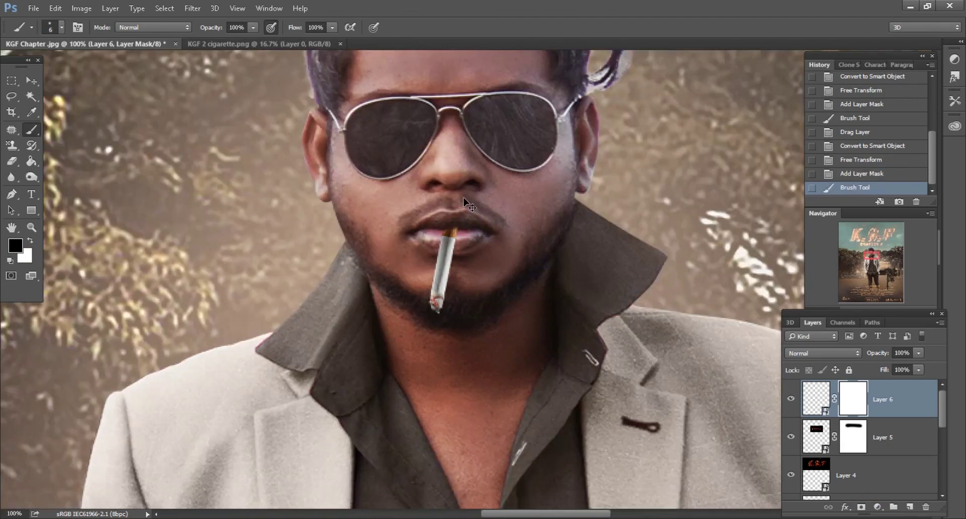
pyautogui.hotkey('ctrl', '-')
pyautogui.hotkey('ctrl', '-')
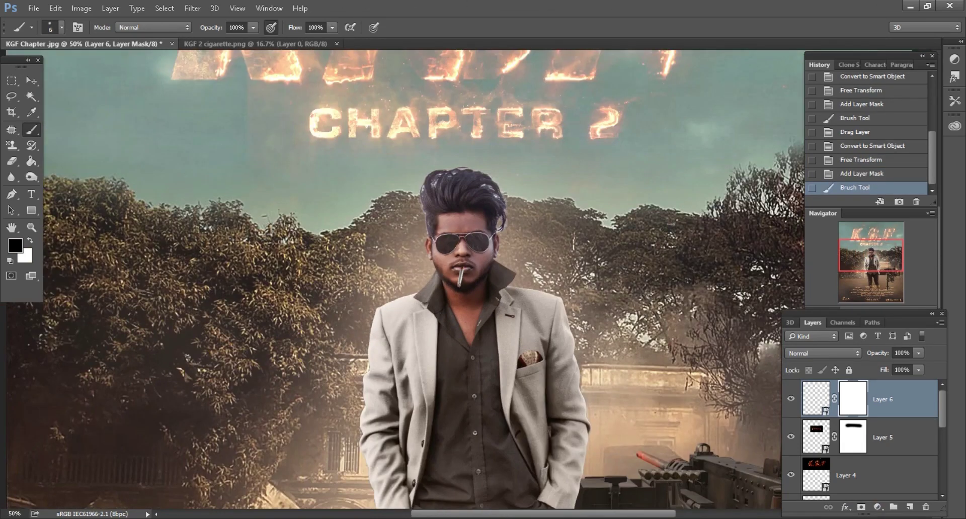
pyautogui.scroll(-1, 570, 292)
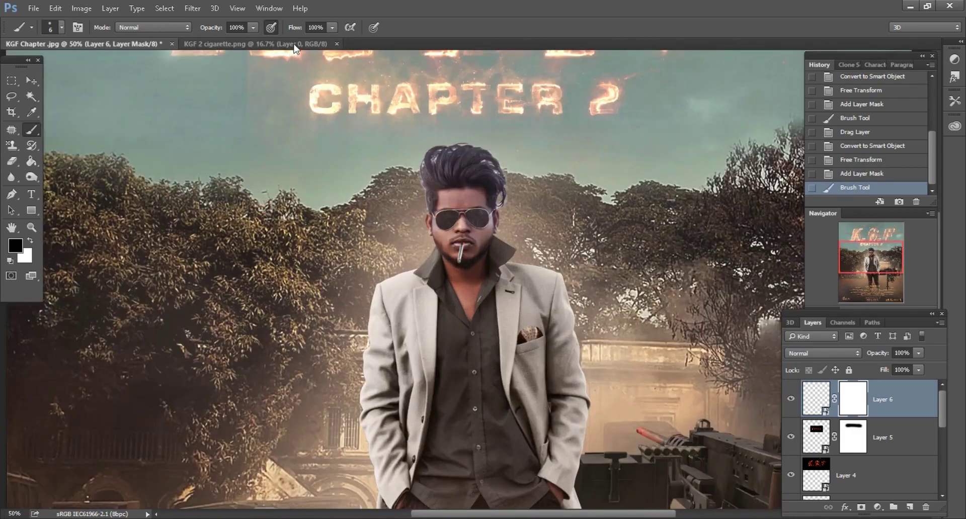
# Step: Close the cigarette image and open KGF 2 smooke.png
pyautogui.click(296, 48)
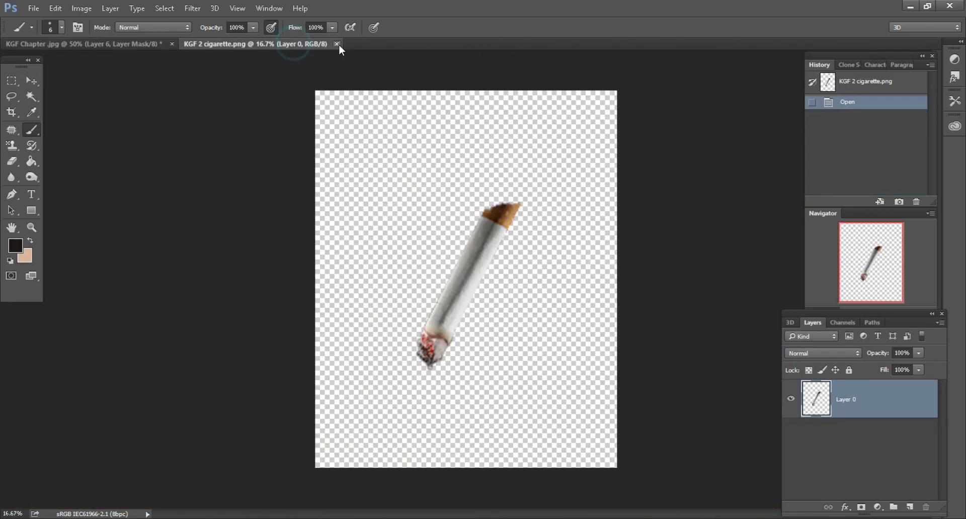
pyautogui.click(337, 44)
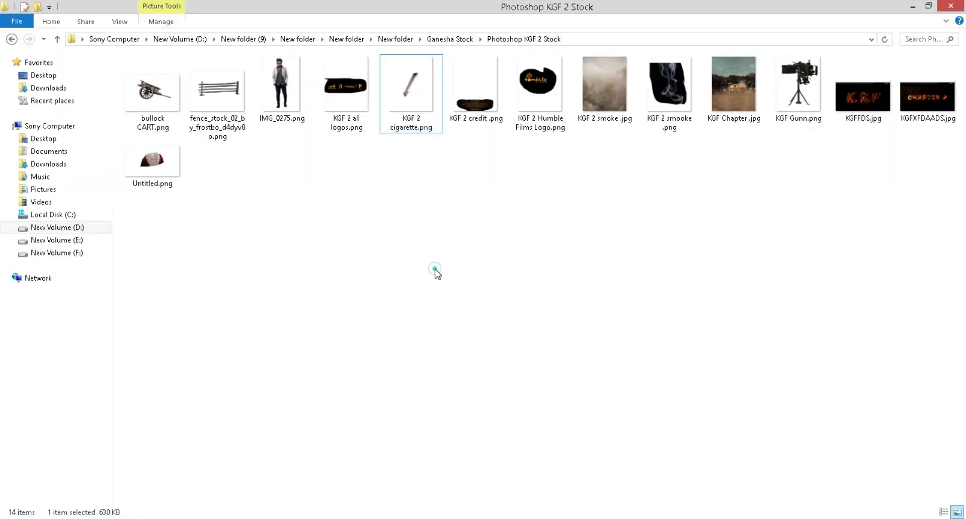
pyautogui.moveTo(669, 89); pyautogui.dragTo(306, 508)
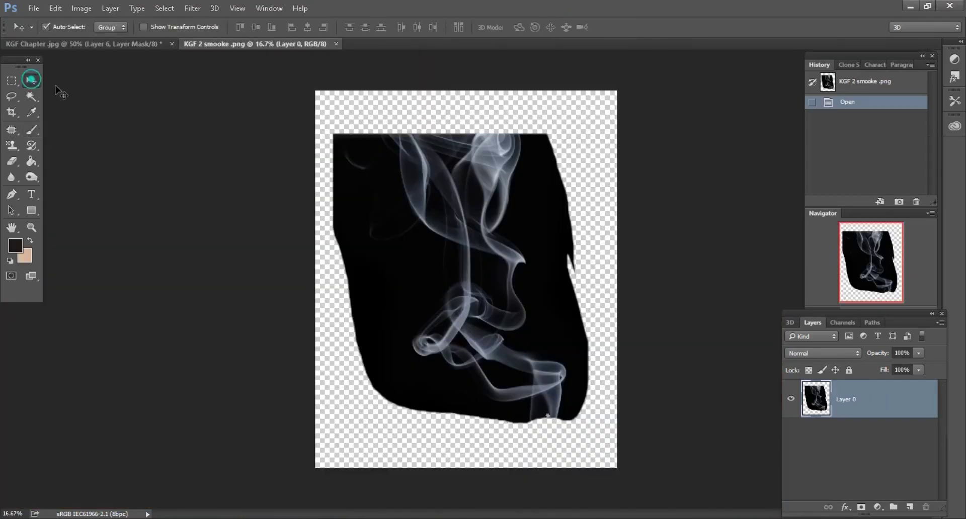
# Step: Move the smoke image into the poster, blend it with Screen, and convert it to a Smart Object
pyautogui.click(31, 80)
pyautogui.moveTo(470, 173)
pyautogui.mouseDown()
pyautogui.moveTo(328, 171)
pyautogui.moveTo(546, 277)
pyautogui.mouseUp()
pyautogui.click(822, 353)
pyautogui.click(800, 191)
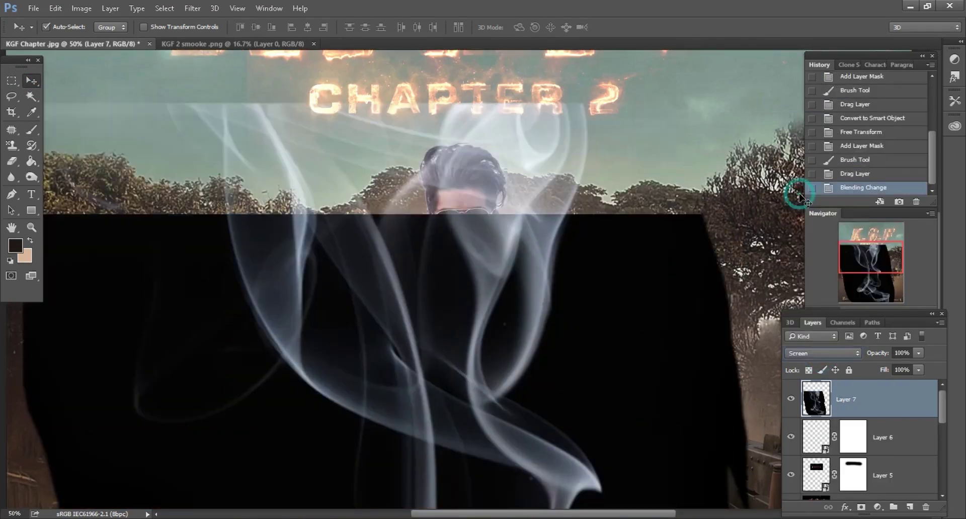
pyautogui.rightClick(868, 394)
pyautogui.click(651, 204)
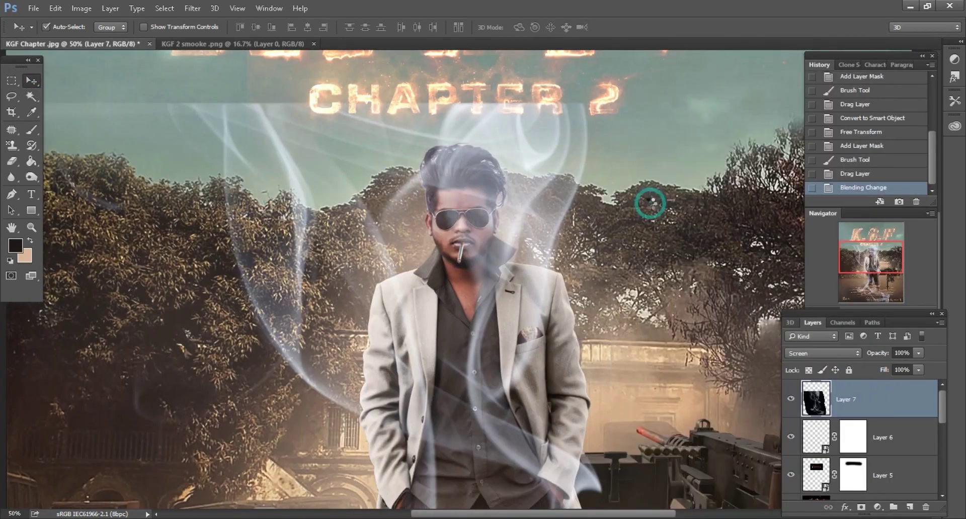
# Step: Free Transform the smoke to 31% scale and move it up onto the man's face
pyautogui.click(56, 8)
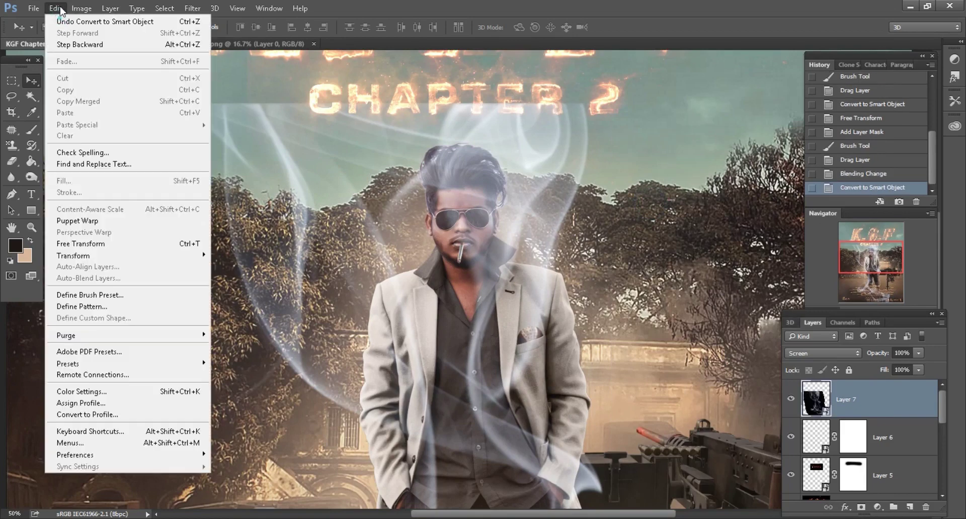
pyautogui.click(81, 244)
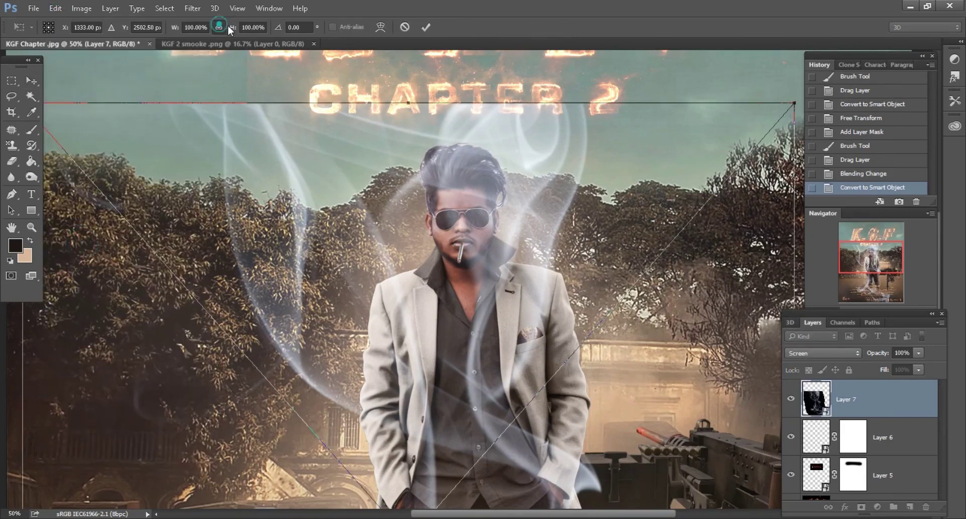
pyautogui.doubleClick(196, 28)
pyautogui.write('31')
pyautogui.press('Return')
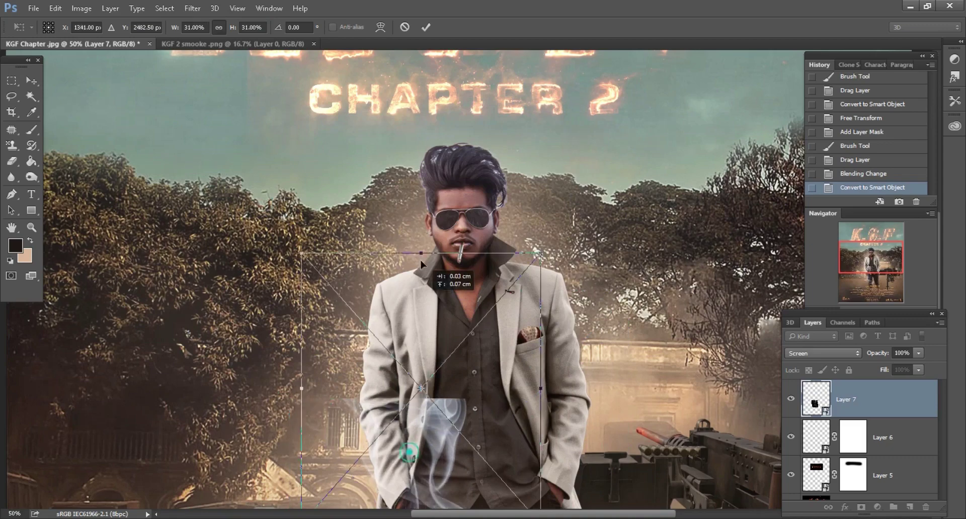
pyautogui.moveTo(420, 264); pyautogui.dragTo(421, 147)
pyautogui.hotkey('ctrl', '+')
pyautogui.hotkey('ctrl', '+')
# Step: Scale the smoke to 4%, rotate it about -16°, and place it at the cigarette tip
pyautogui.click(222, 27)
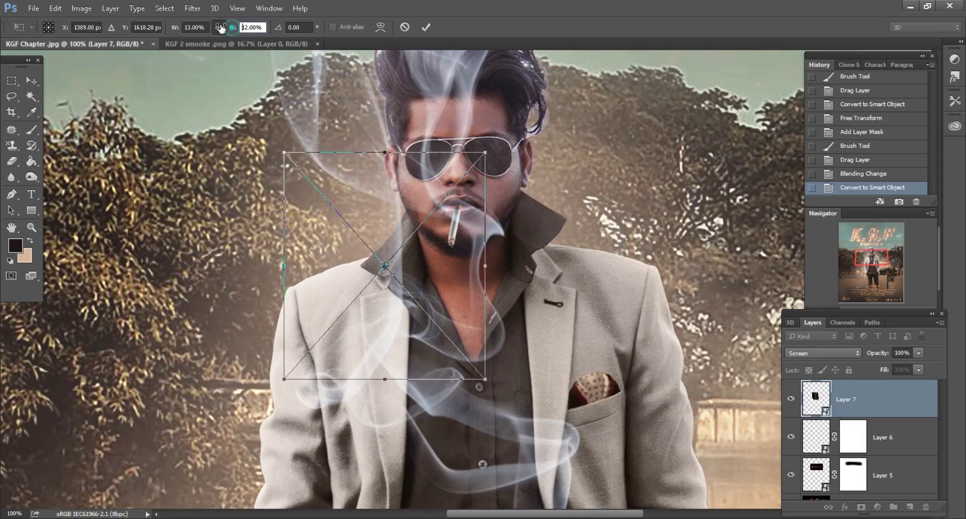
pyautogui.write('4')
pyautogui.press('Return')
pyautogui.hotkey('ctrl', '+')
pyautogui.hotkey('ctrl', '+')
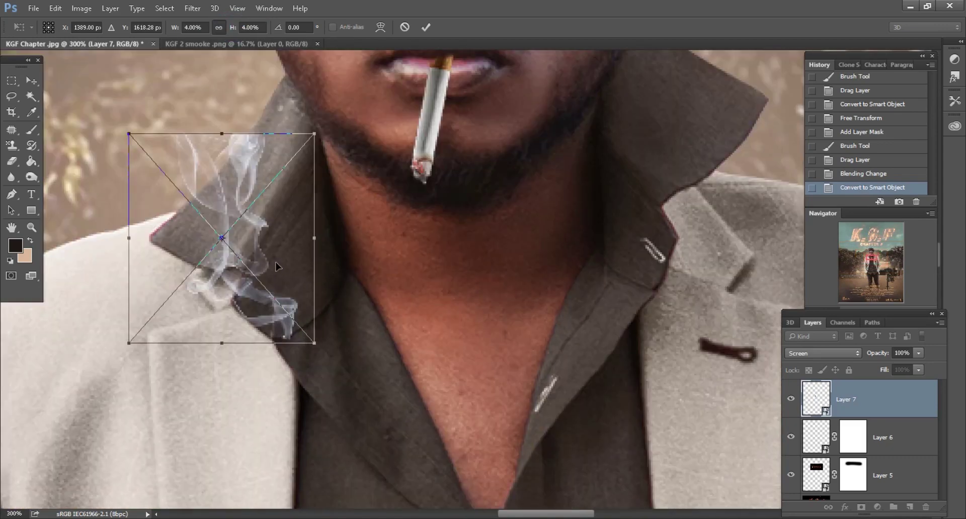
pyautogui.moveTo(276, 266); pyautogui.dragTo(374, 166)
pyautogui.scroll(3, 374, 166)
pyautogui.moveTo(508, 292); pyautogui.dragTo(512, 221)
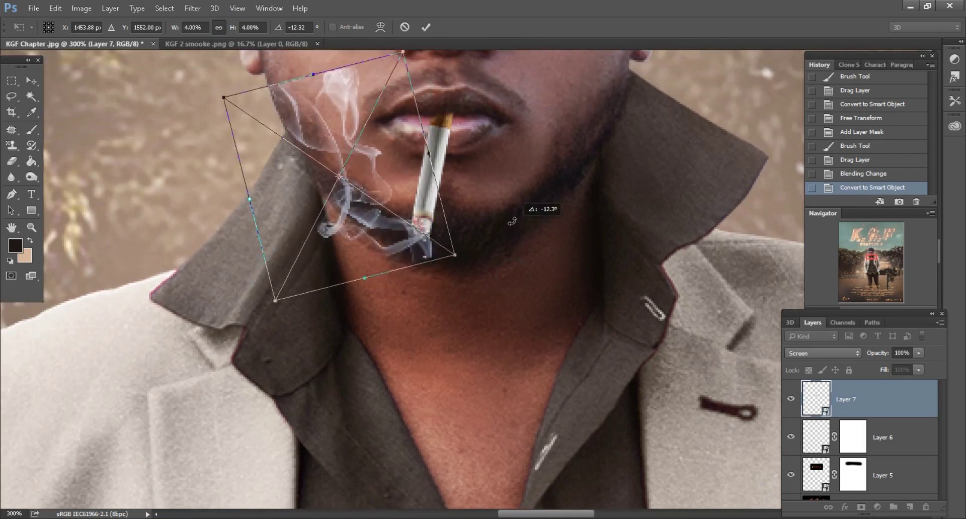
pyautogui.moveTo(433, 216); pyautogui.dragTo(431, 205)
pyautogui.moveTo(504, 237); pyautogui.dragTo(498, 262)
pyautogui.hotkey('ctrl', '-')
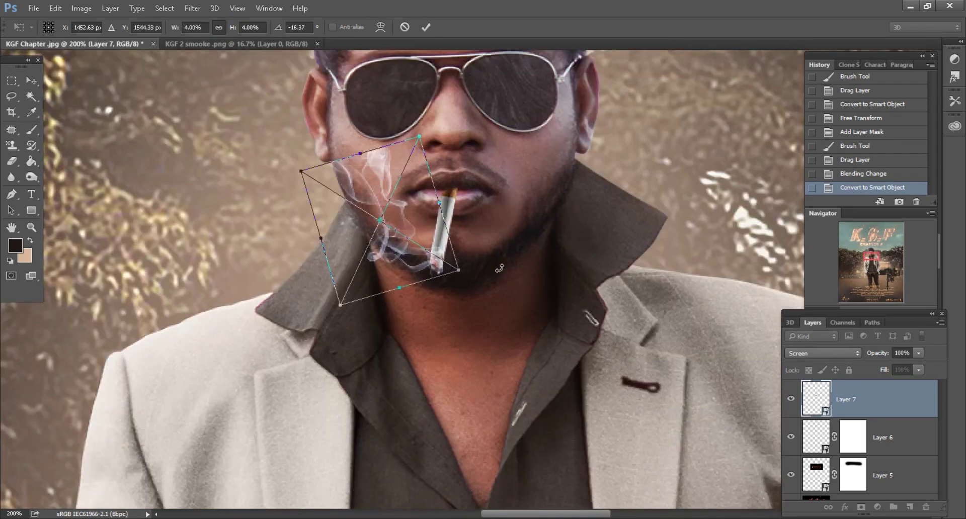
pyautogui.click(427, 28)
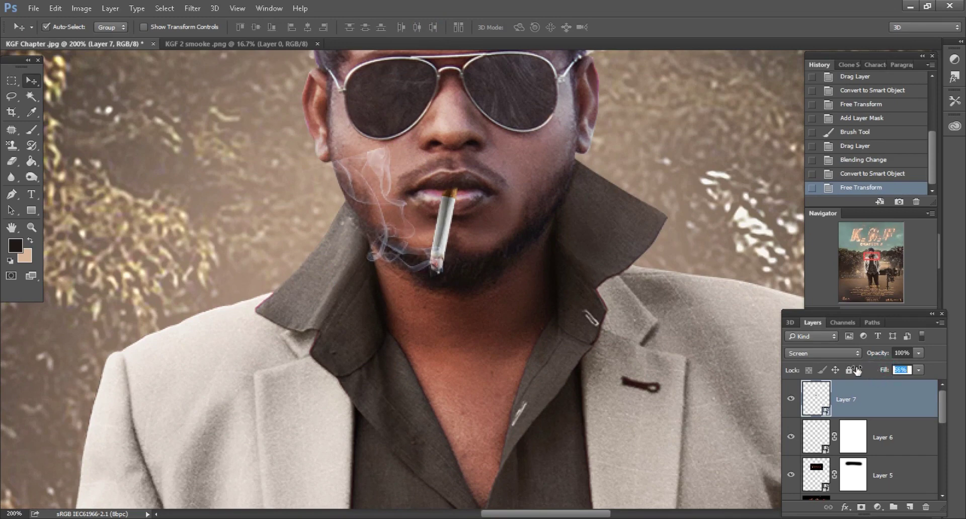
# Step: Set the smoke layer's fill to 56% and mask out the smoke over the left cheek
pyautogui.press('Return')
pyautogui.click(862, 508)
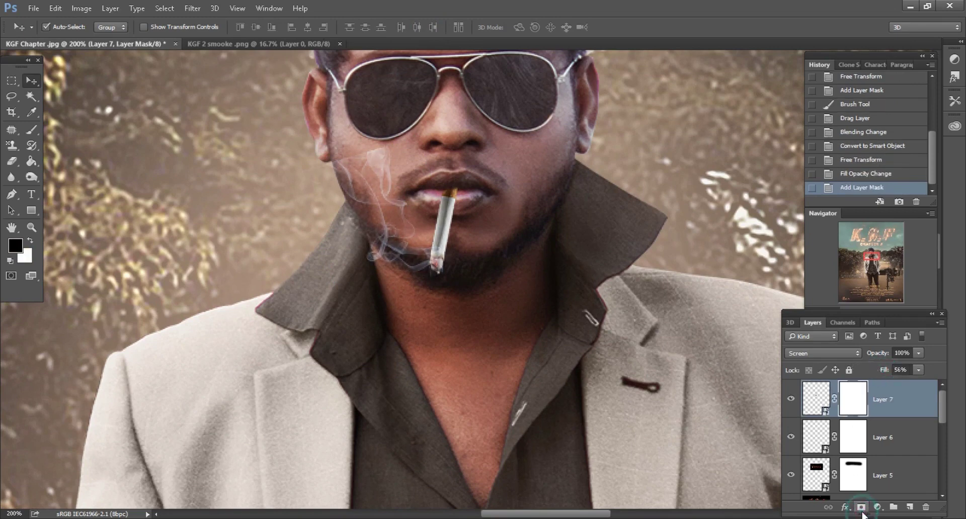
pyautogui.click(29, 132)
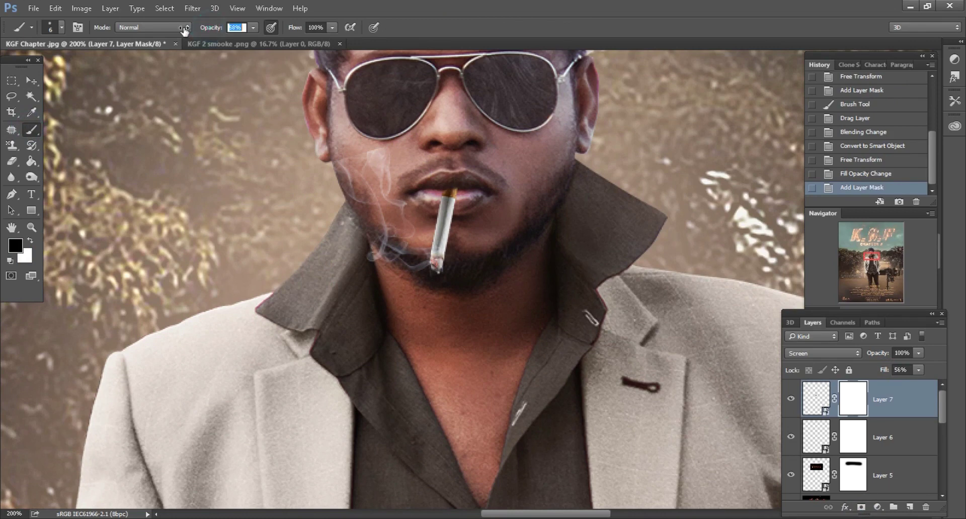
pyautogui.rightClick(465, 270)
pyautogui.press('Escape')
pyautogui.moveTo(388, 136); pyautogui.dragTo(372, 166)
pyautogui.moveTo(362, 131); pyautogui.dragTo(397, 171)
pyautogui.hotkey('ctrl', '-')
pyautogui.hotkey('ctrl', '-')
pyautogui.hotkey('ctrl', '-')
pyautogui.hotkey('ctrl', '-')
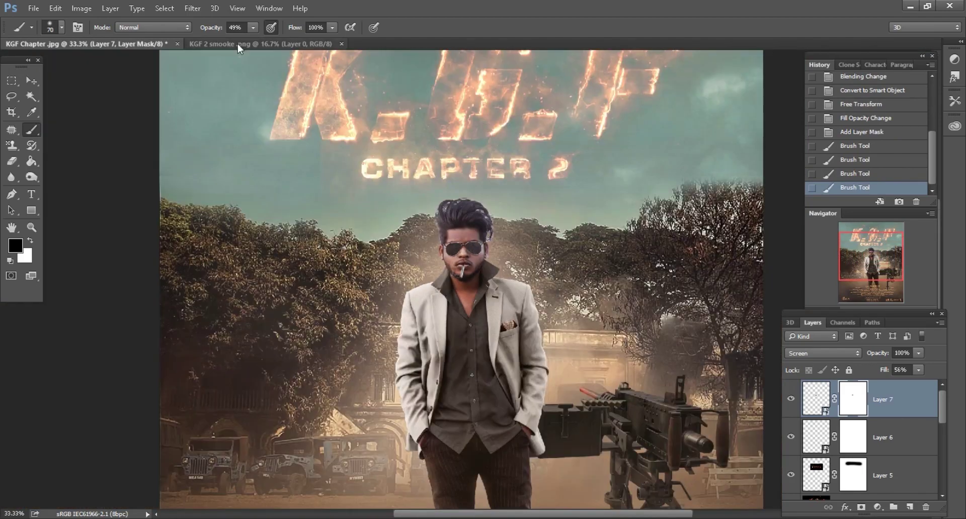
pyautogui.click(239, 44)
# Step: Drop the smoke into the poster as Layer 8, set it to Screen, and make it a Smart Object
pyautogui.moveTo(428, 182)
pyautogui.mouseDown()
pyautogui.moveTo(179, 71)
pyautogui.moveTo(164, 44)
pyautogui.moveTo(557, 311)
pyautogui.mouseUp()
pyautogui.hotkey('ctrl', '+')
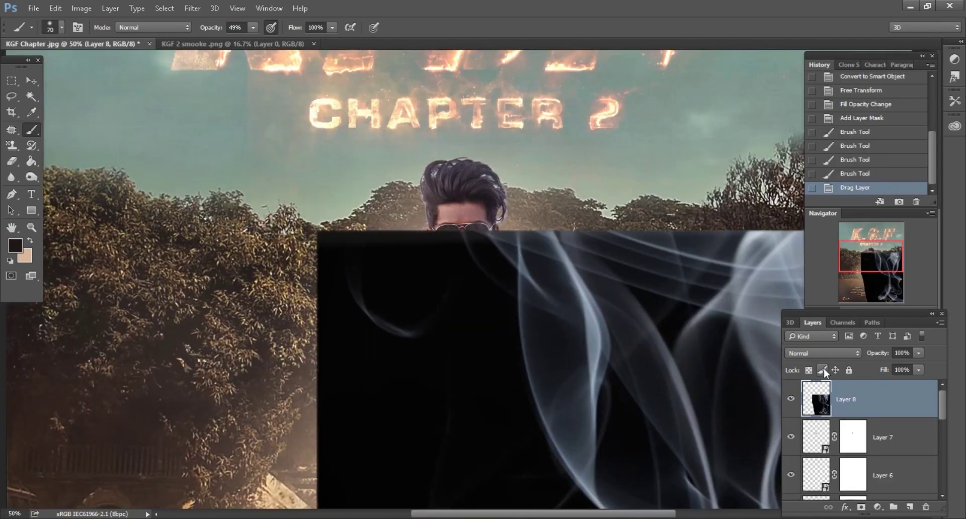
pyautogui.click(823, 354)
pyautogui.click(800, 191)
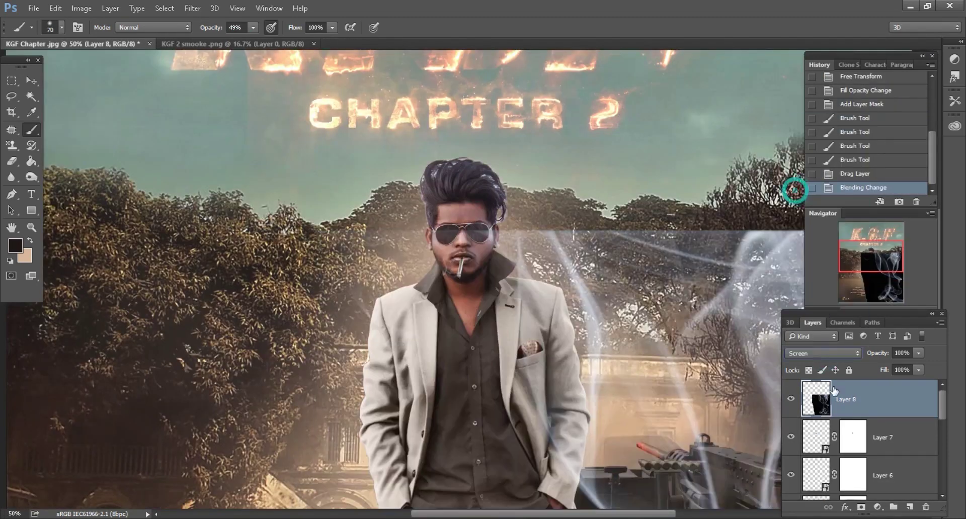
pyautogui.rightClick(882, 405)
pyautogui.press('Escape')
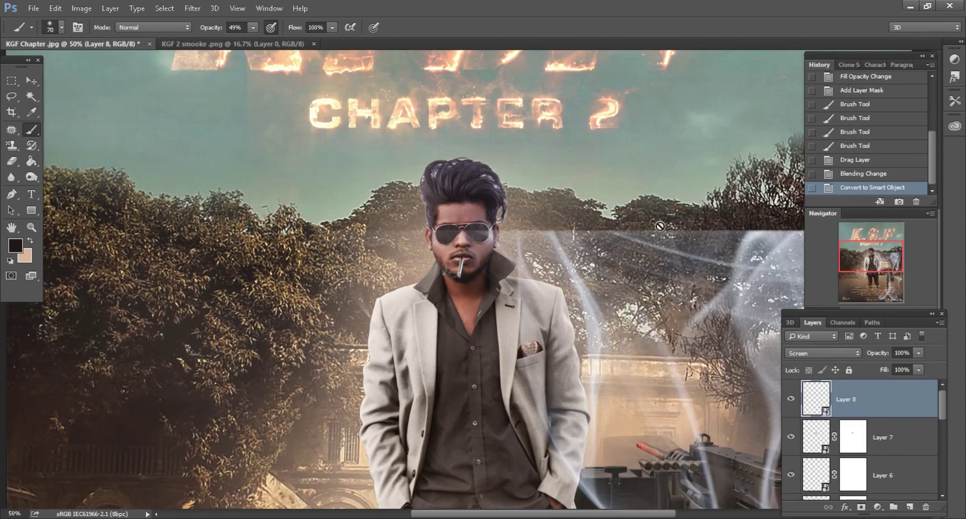
pyautogui.moveTo(744, 264); pyautogui.dragTo(593, 188)
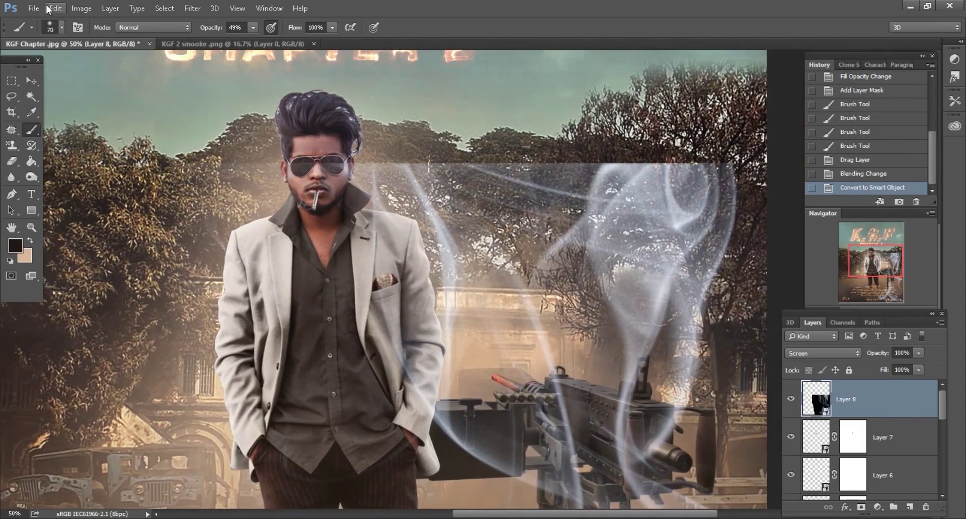
# Step: Free Transform the new smoke down to 34% and move it over the gun
pyautogui.click(48, 9)
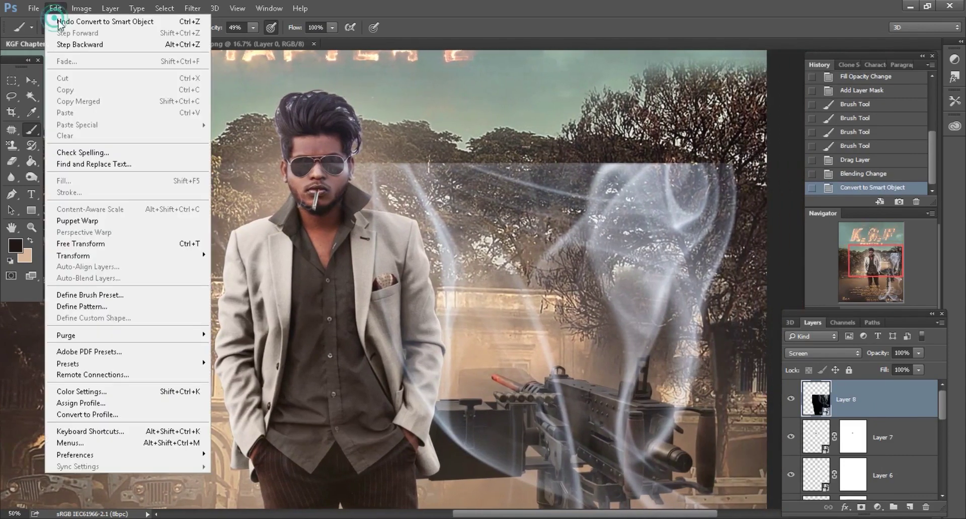
pyautogui.click(75, 244)
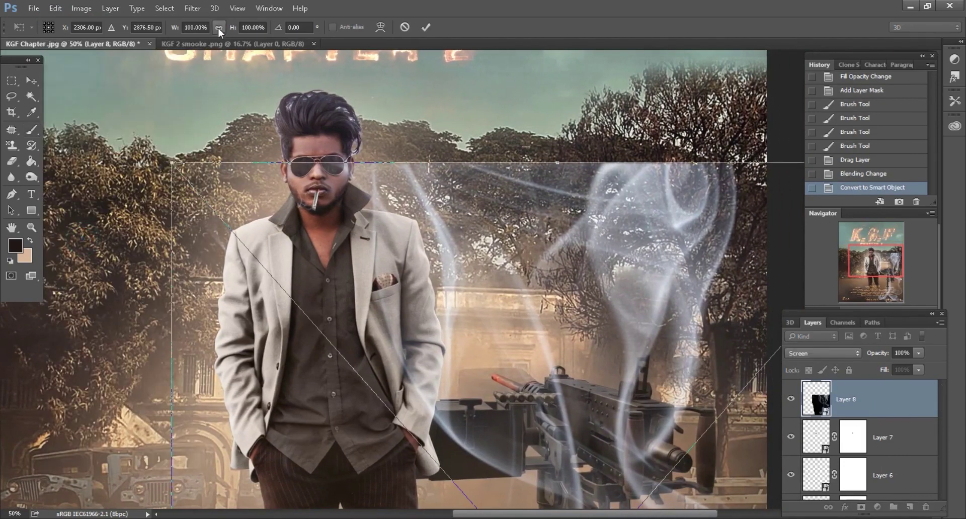
pyautogui.moveTo(233, 29); pyautogui.dragTo(200, 29)
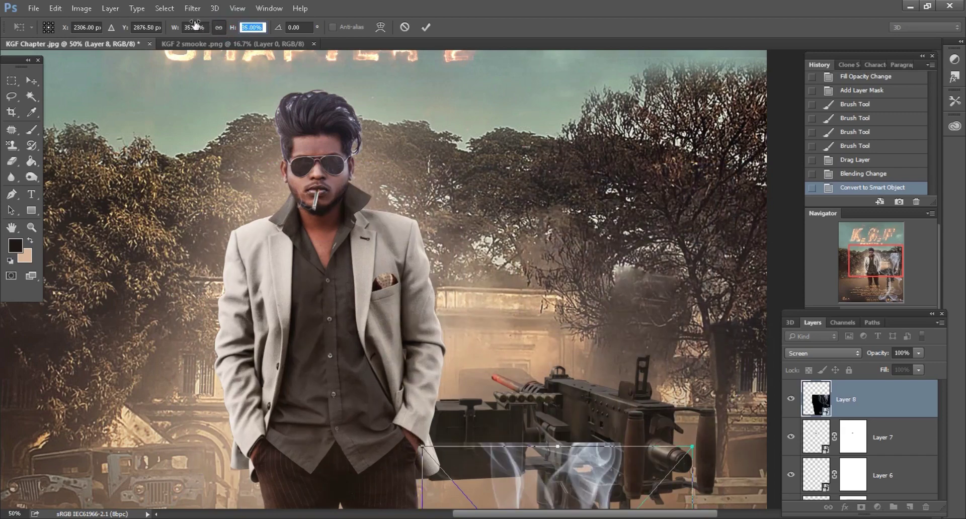
pyautogui.moveTo(540, 496); pyautogui.dragTo(509, 315)
pyautogui.scroll(2, 535, 279)
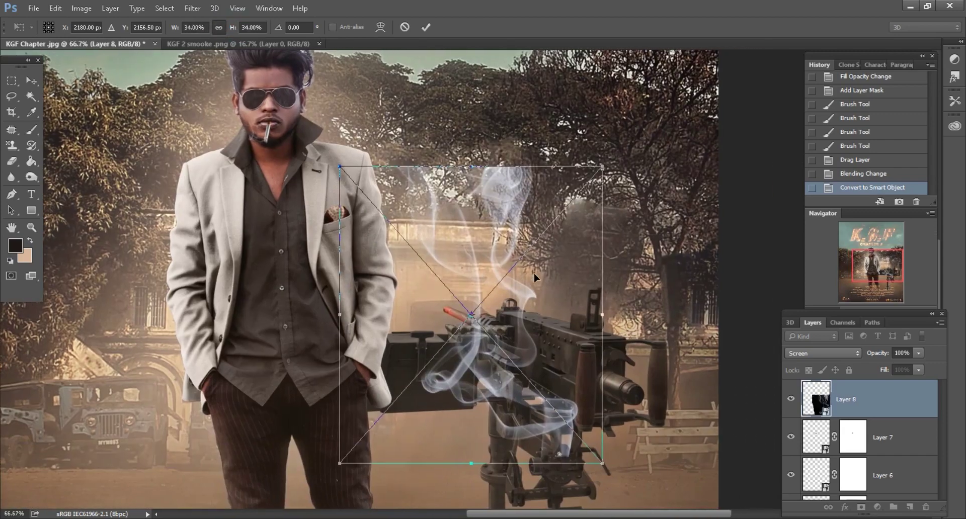
pyautogui.scroll(2, 534, 280)
# Step: Shrink the smoke to 3% and place it right at the red barrel tip
pyautogui.moveTo(233, 31); pyautogui.dragTo(213, 30)
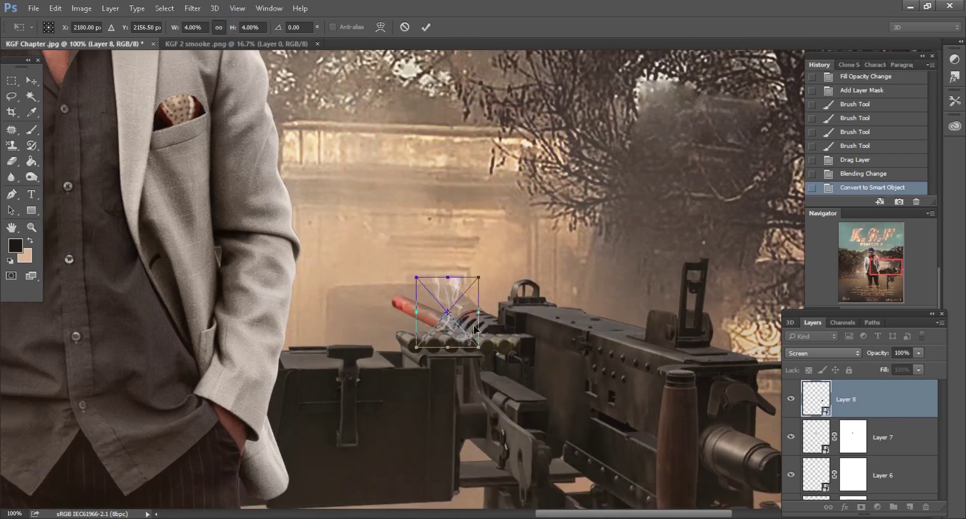
pyautogui.scroll(2, 491, 357)
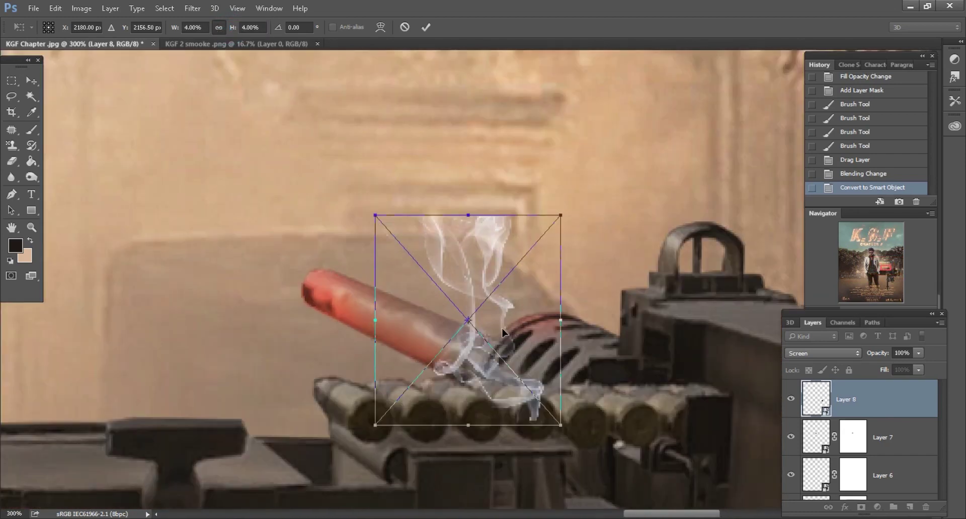
pyautogui.moveTo(502, 332); pyautogui.dragTo(462, 276)
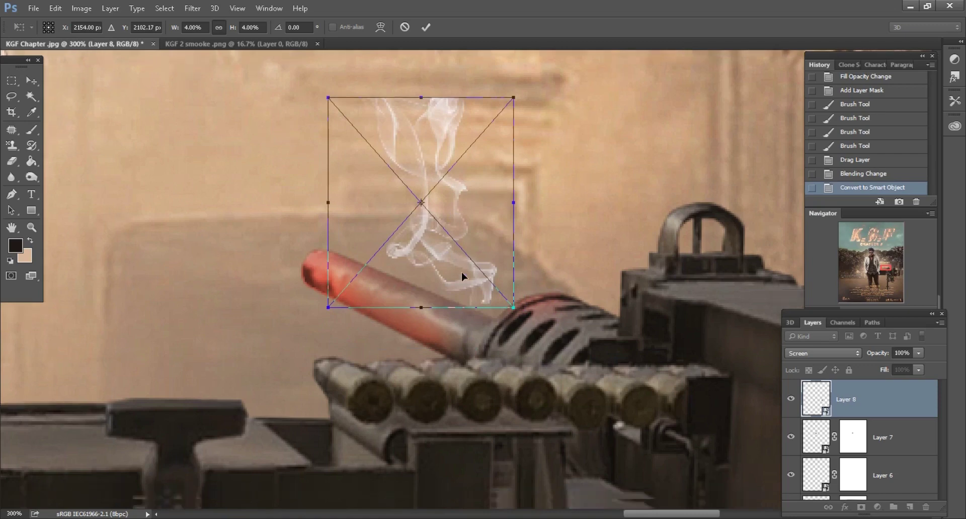
pyautogui.moveTo(463, 276)
pyautogui.mouseDown()
pyautogui.moveTo(350, 196)
pyautogui.moveTo(314, 200)
pyautogui.mouseUp()
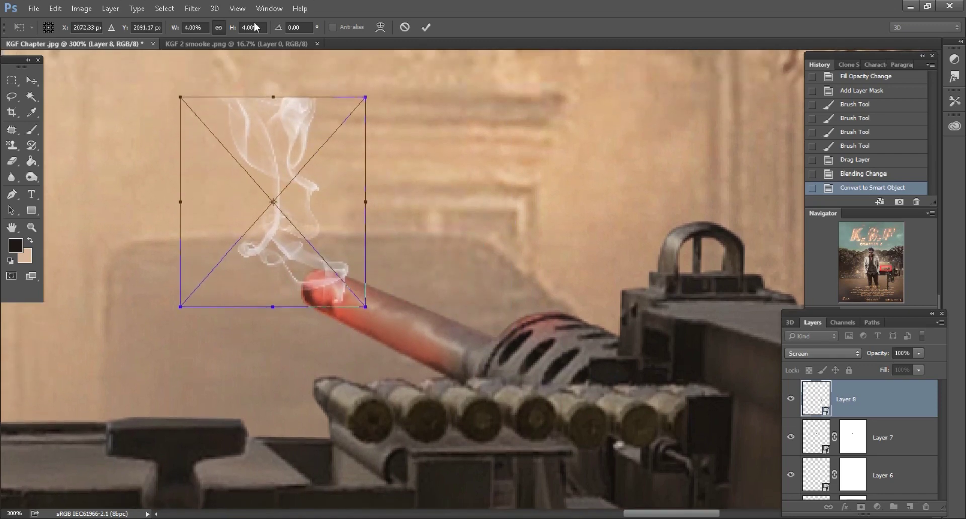
pyautogui.write('3')
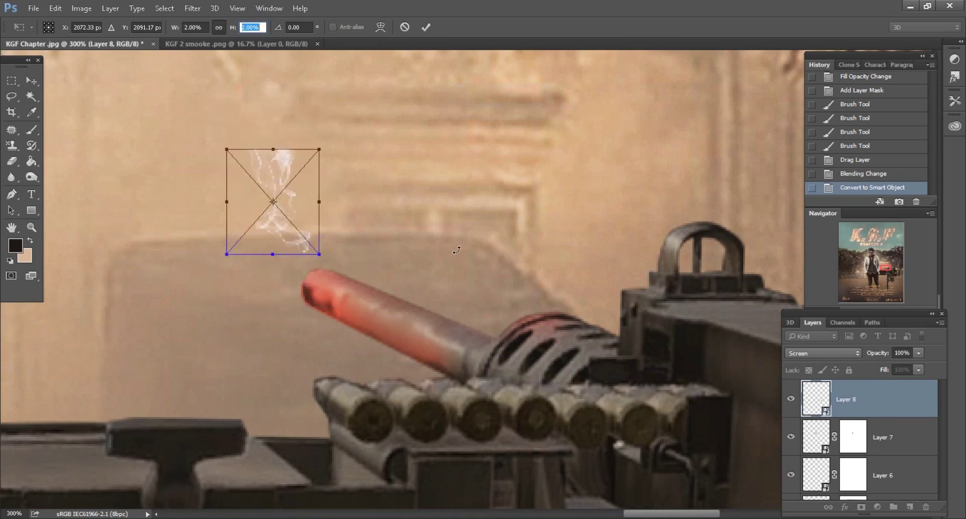
pyautogui.click(314, 228)
pyautogui.moveTo(314, 227)
pyautogui.mouseDown()
pyautogui.moveTo(313, 237)
pyautogui.moveTo(349, 241)
pyautogui.mouseUp()
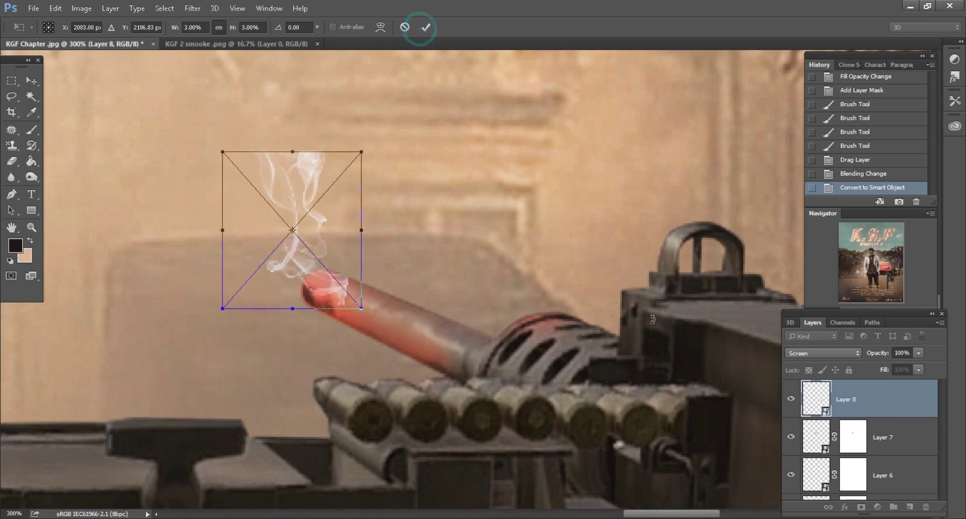
# Step: Commit the gun smoke transform and mask away the top of the smoke
pyautogui.click(426, 28)
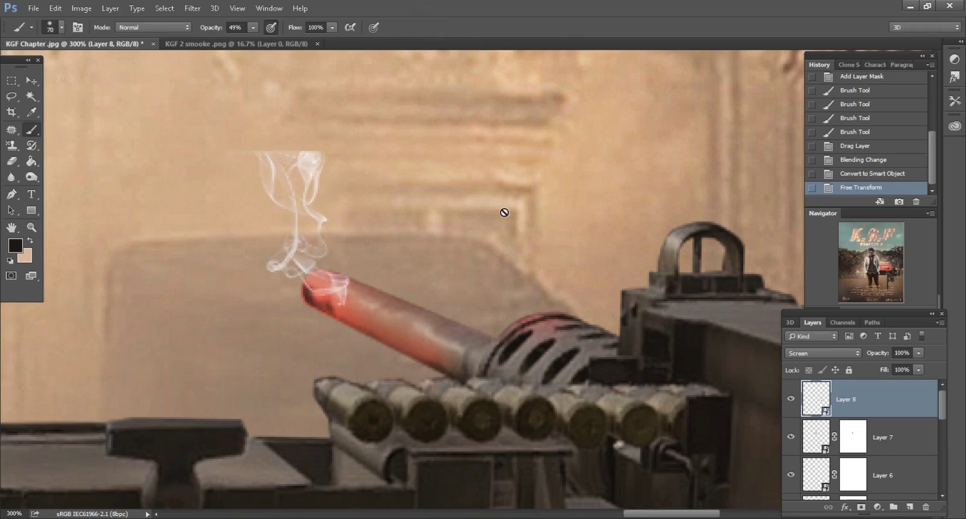
pyautogui.click(860, 506)
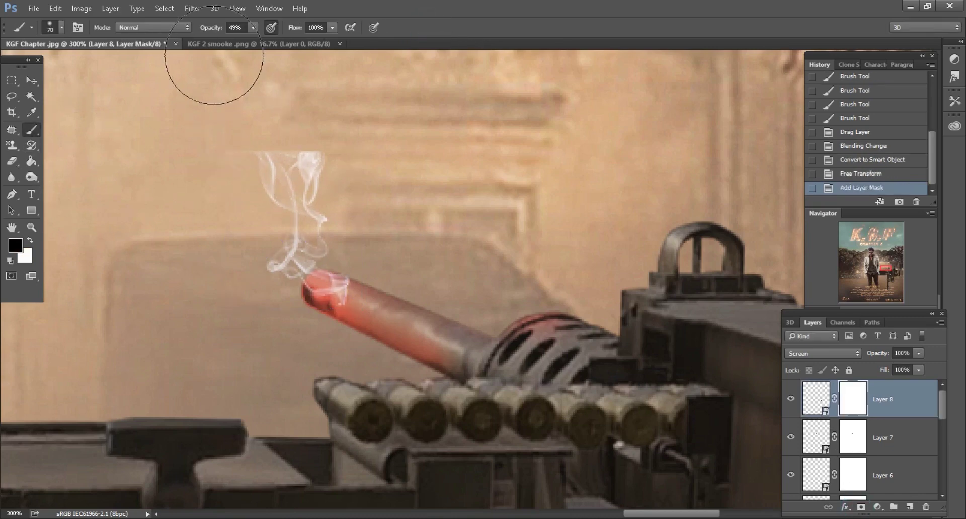
pyautogui.press('[')
pyautogui.moveTo(234, 59)
pyautogui.mouseDown()
pyautogui.moveTo(330, 129)
pyautogui.moveTo(270, 119)
pyautogui.moveTo(302, 161)
pyautogui.mouseUp()
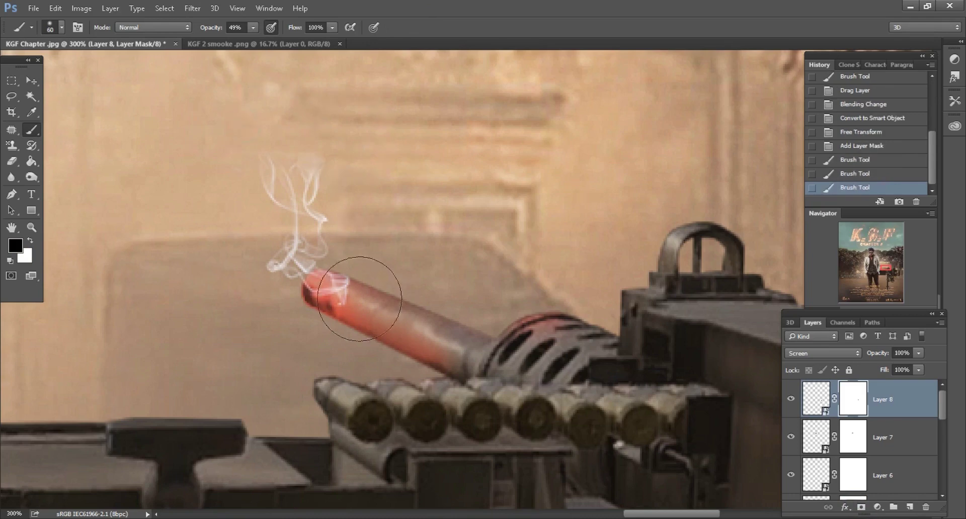
pyautogui.click(353, 317)
pyautogui.hotkey('ctrl', '-')
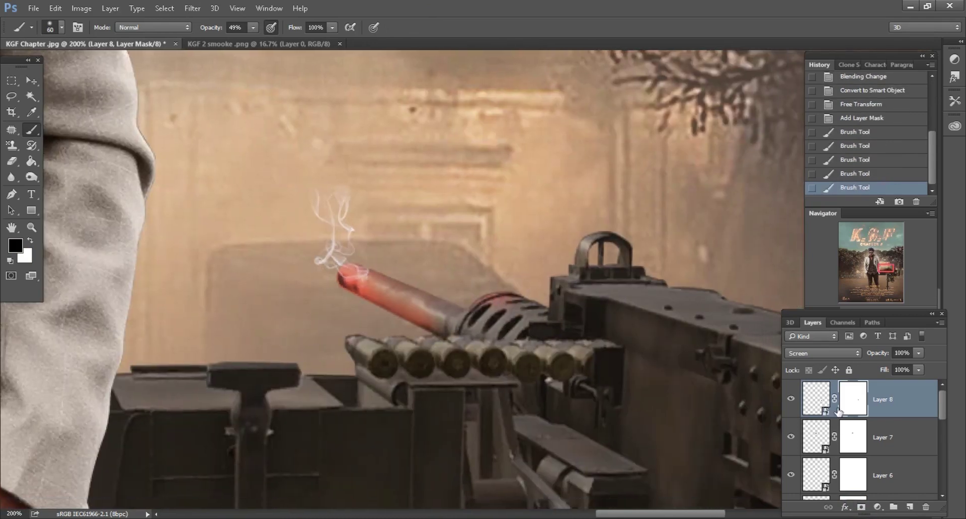
# Step: Duplicate the smoke layer, move the copy farther along the barrel, and set its fill to 79%
pyautogui.moveTo(880, 409); pyautogui.dragTo(910, 507)
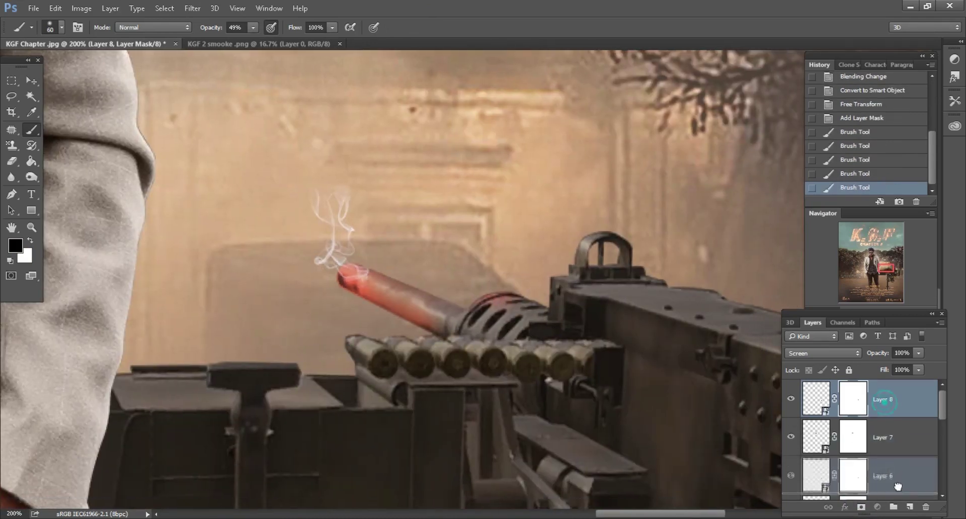
pyautogui.click(31, 81)
pyautogui.moveTo(309, 224); pyautogui.dragTo(424, 255)
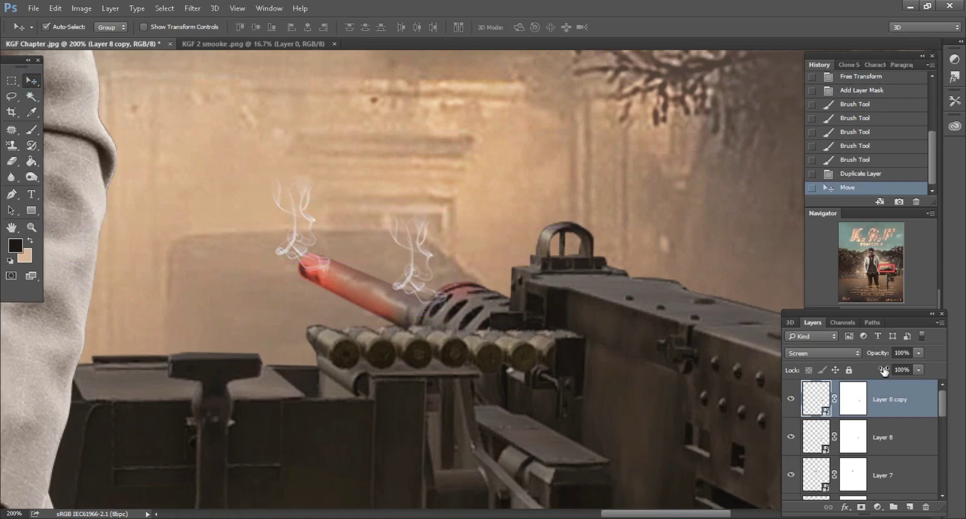
pyautogui.press('Return')
pyautogui.hotkey('ctrl', '-')
pyautogui.hotkey('ctrl', '-')
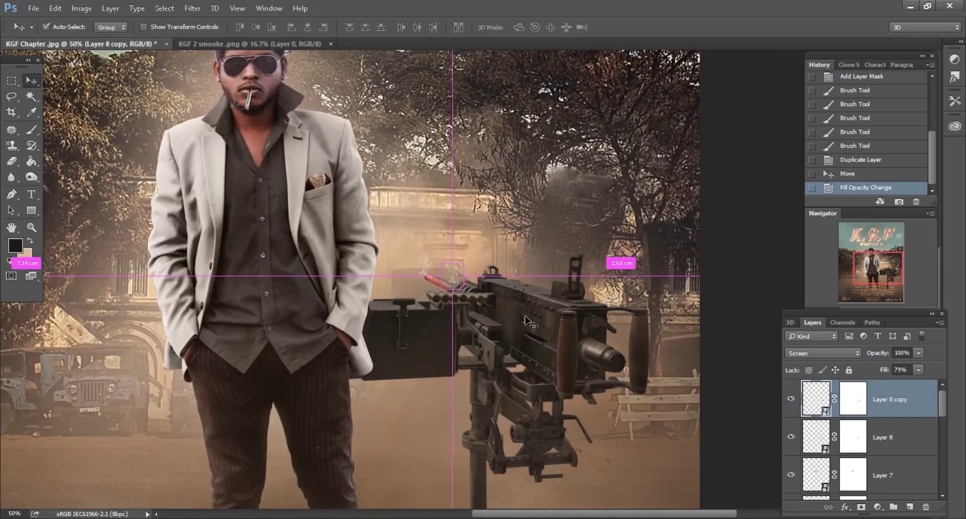
pyautogui.hotkey('ctrl', '-')
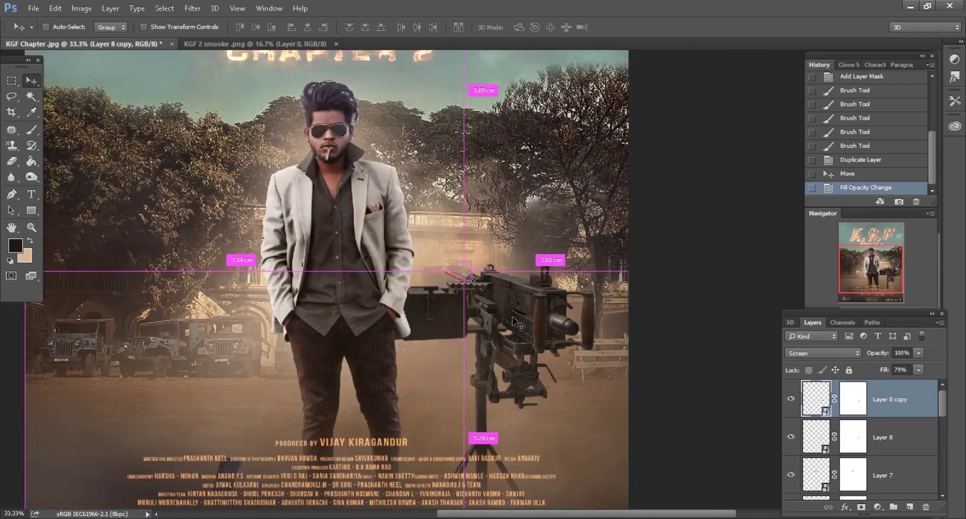
pyautogui.hotkey('ctrl', '-')
# Step: Merge all visible layers into one Background layer
pyautogui.hotkey('ctrl', '-')
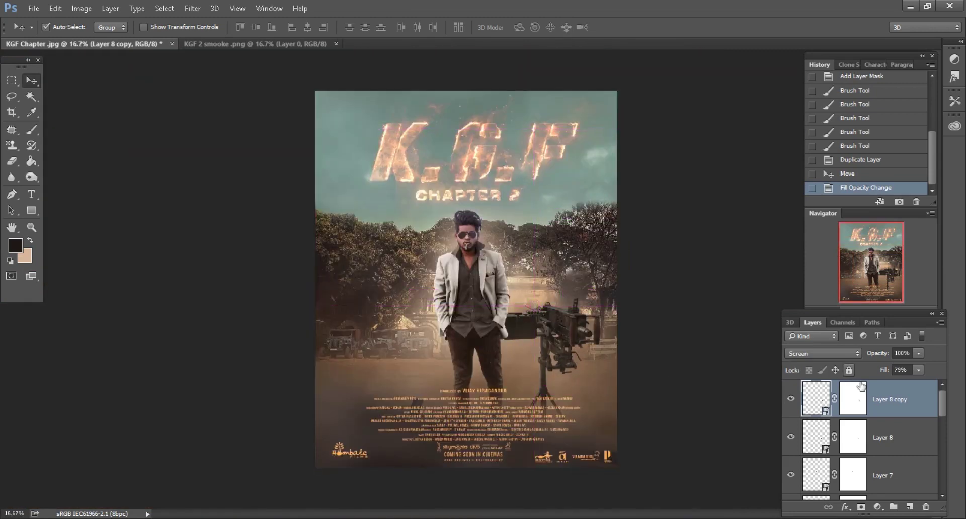
pyautogui.rightClick(921, 400)
pyautogui.click(703, 438)
pyautogui.hotkey('ctrl', '-')
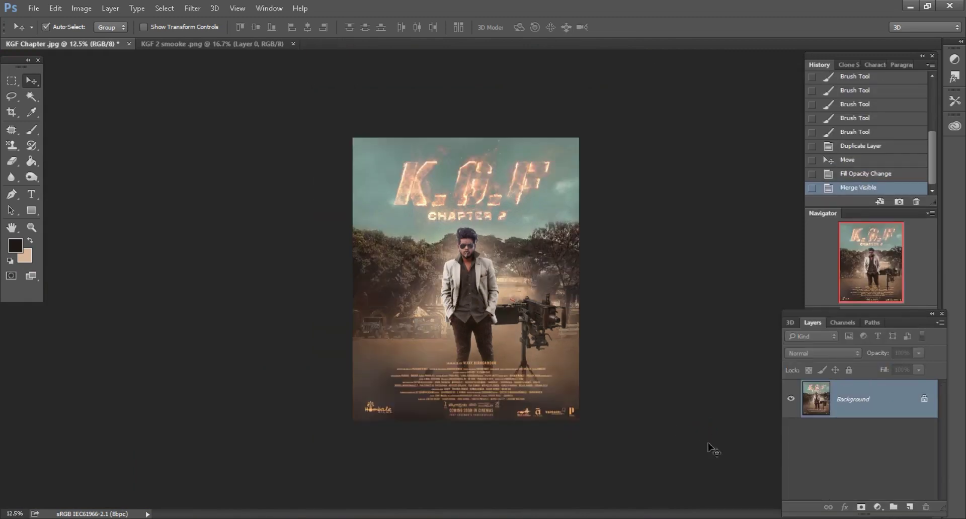
# Step: Add a Color Balance layer with midtones Red +3 and Green +14, then merge it down
pyautogui.hotkey('ctrl', '+')
pyautogui.click(879, 509)
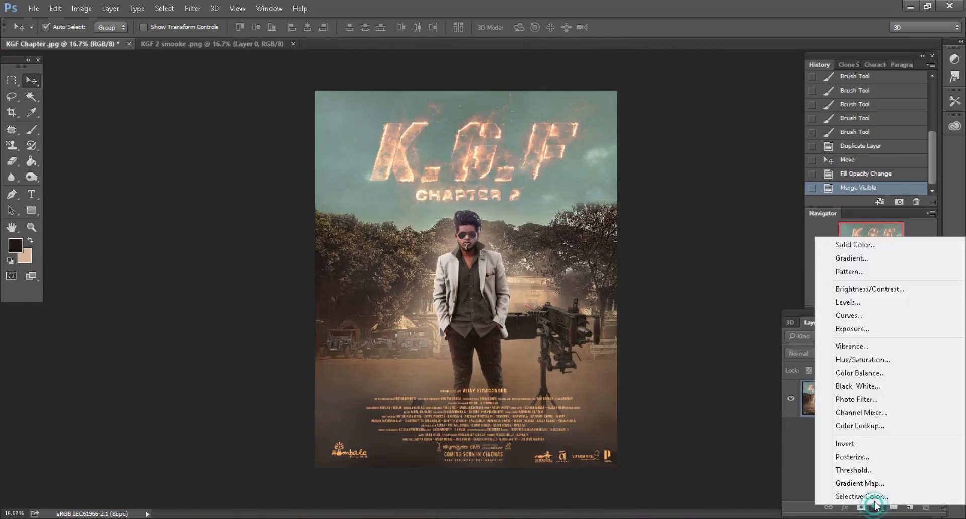
pyautogui.click(857, 373)
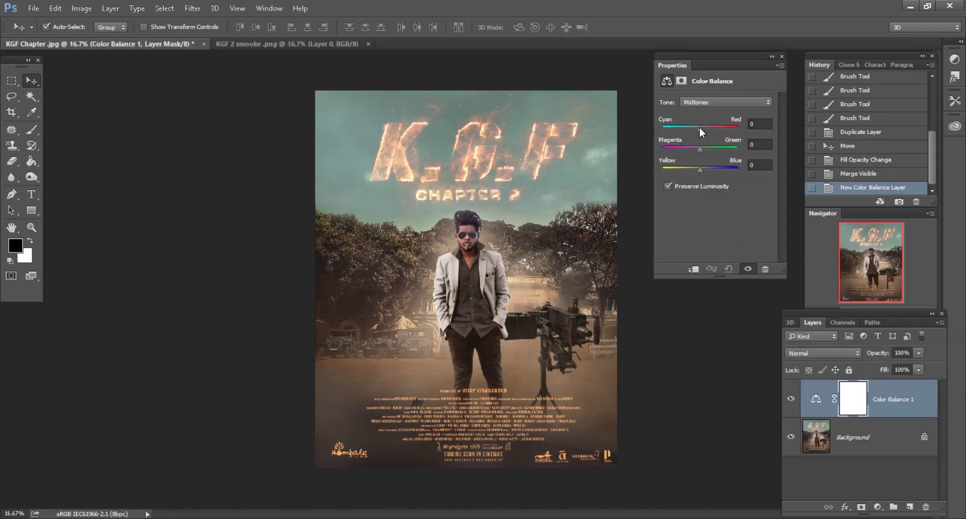
pyautogui.moveTo(699, 127); pyautogui.dragTo(705, 152)
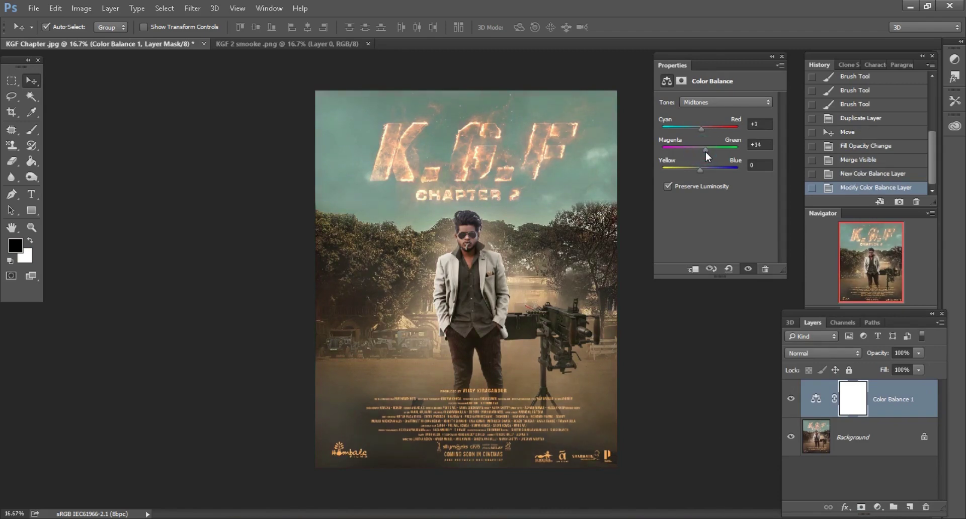
pyautogui.moveTo(704, 169); pyautogui.dragTo(703, 169)
pyautogui.click(782, 56)
pyautogui.hotkey('ctrl', '-')
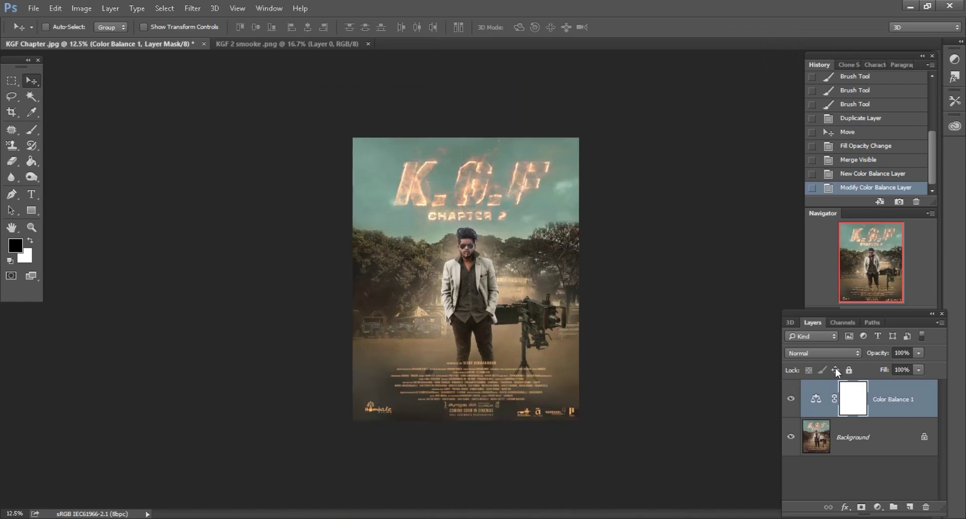
pyautogui.rightClick(893, 393)
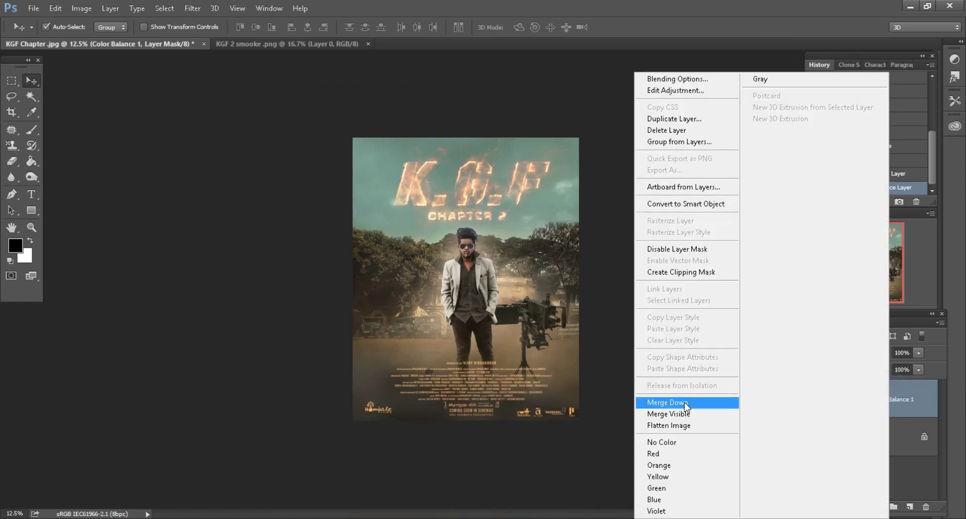
pyautogui.click(685, 403)
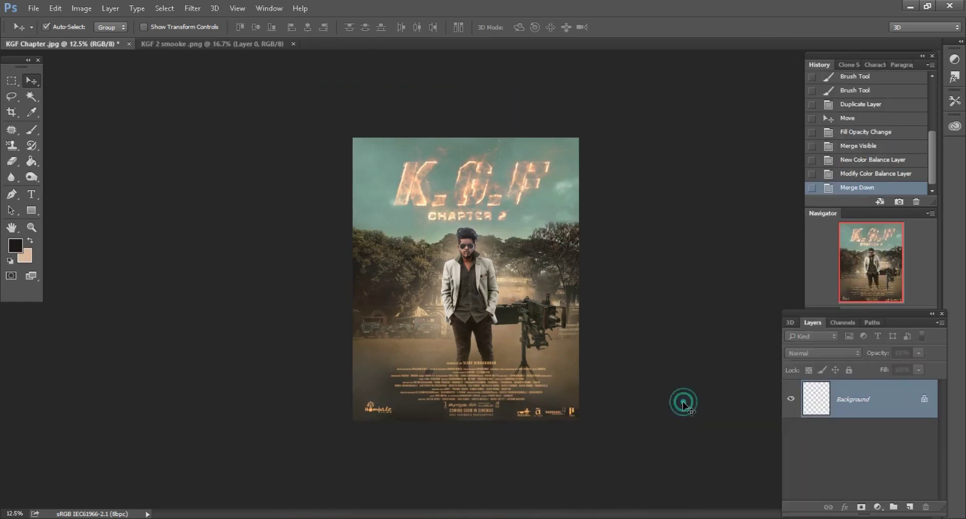
# Step: Raise the poster's Brightness slightly via Image > Adjustments > Brightness/Contrast
pyautogui.click(78, 9)
pyautogui.click(281, 37)
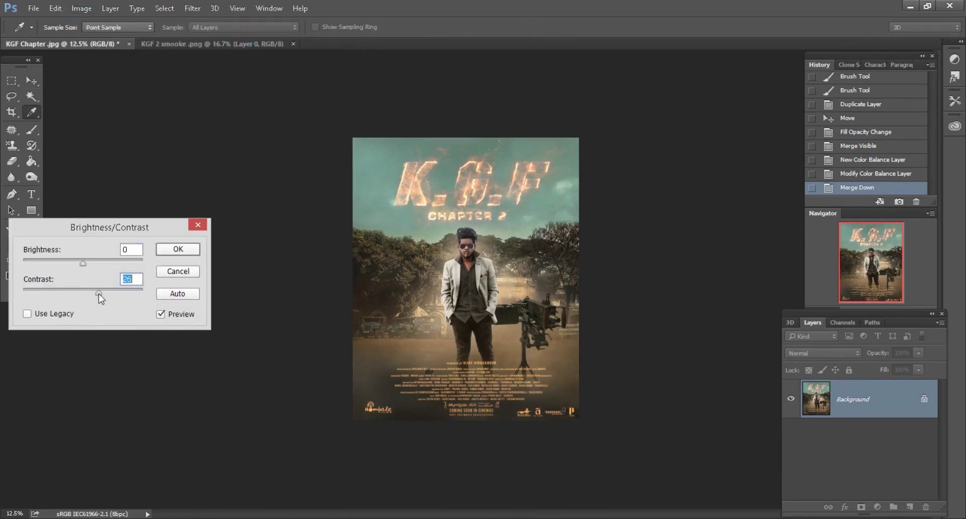
pyautogui.moveTo(83, 263); pyautogui.dragTo(84, 265)
pyautogui.click(172, 251)
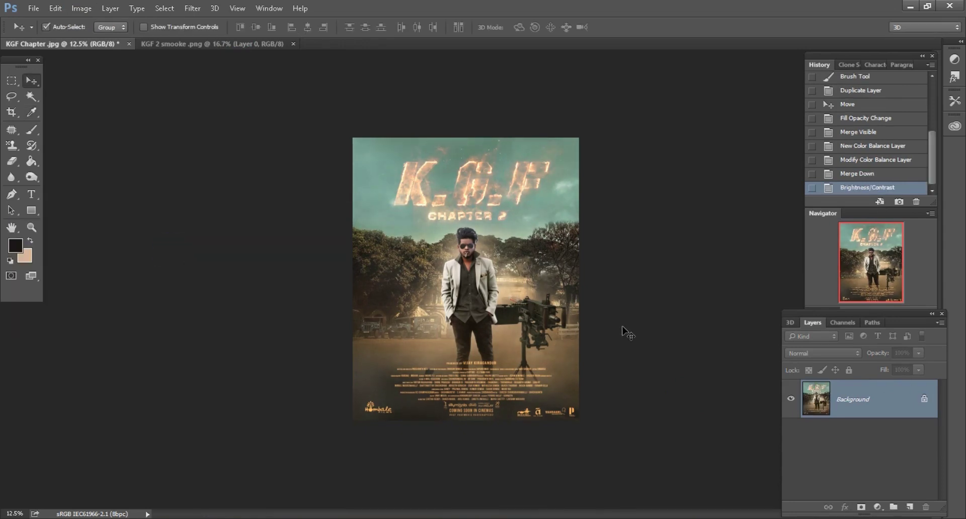
pyautogui.hotkey('ctrl', '+')
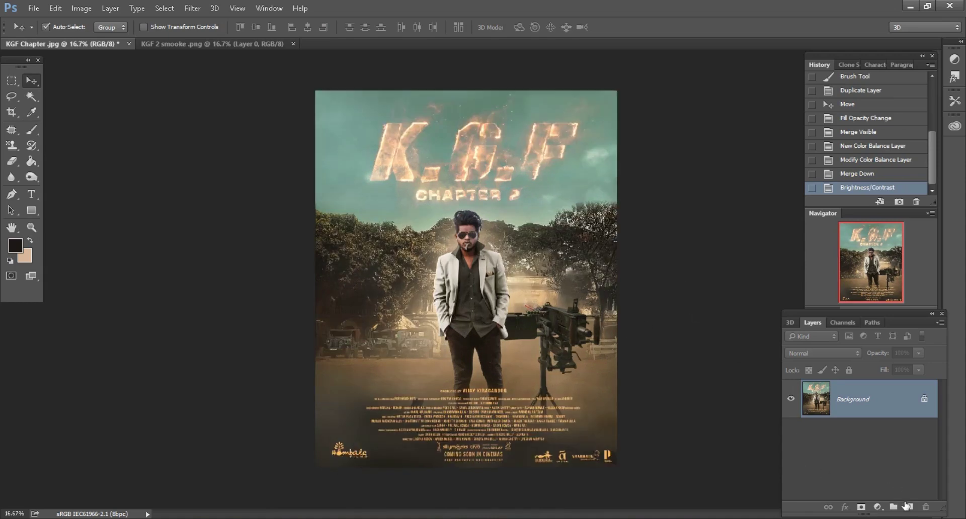
# Step: Add a new layer, set the foreground colour to #000000, and pick a large Brush
pyautogui.click(908, 506)
pyautogui.click(23, 247)
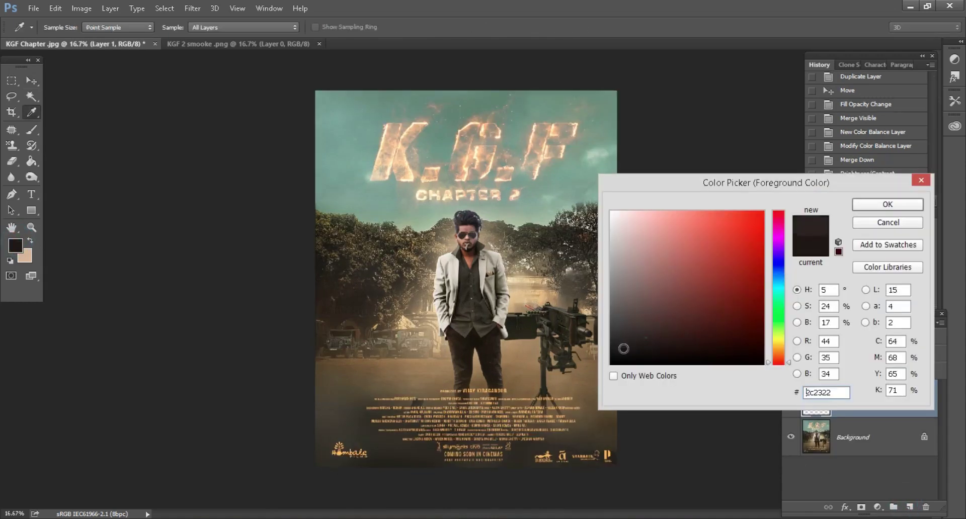
pyautogui.write('000000')
pyautogui.click(881, 204)
pyautogui.click(31, 129)
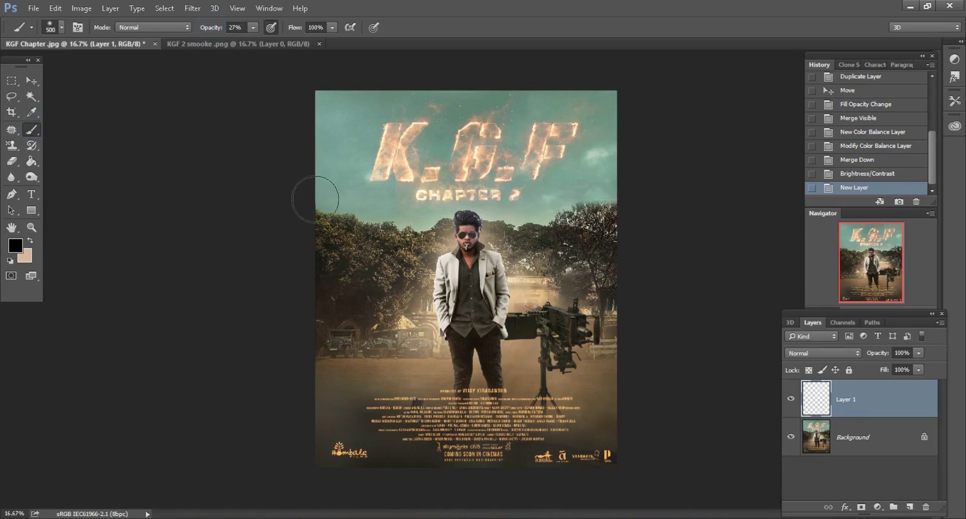
pyautogui.hotkey('ctrl', '-')
pyautogui.press(']')
pyautogui.press(']')
pyautogui.press(']')
pyautogui.press(']')
pyautogui.press(']')
pyautogui.press(']')
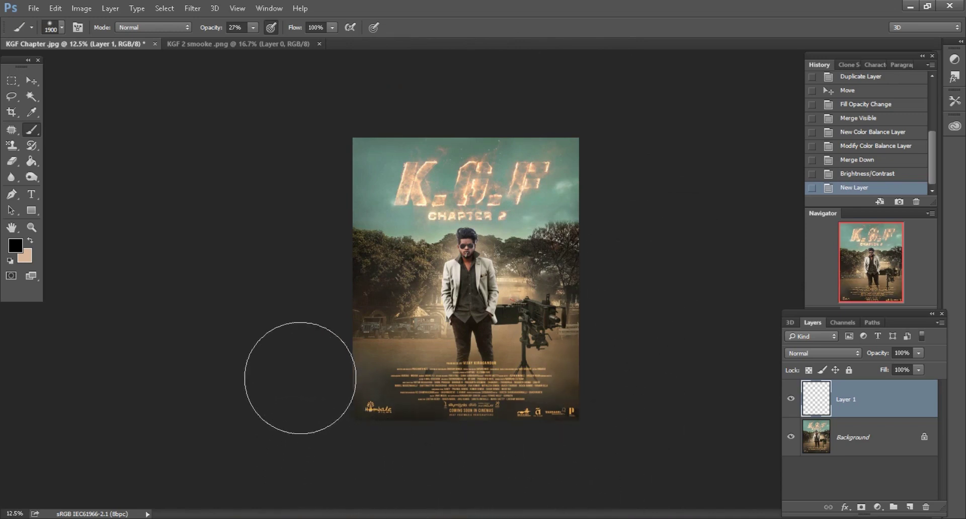
# Step: Paint soft 27%-opacity black over the sky and edges, then merge it into the Background
pyautogui.moveTo(339, 95); pyautogui.dragTo(371, 80)
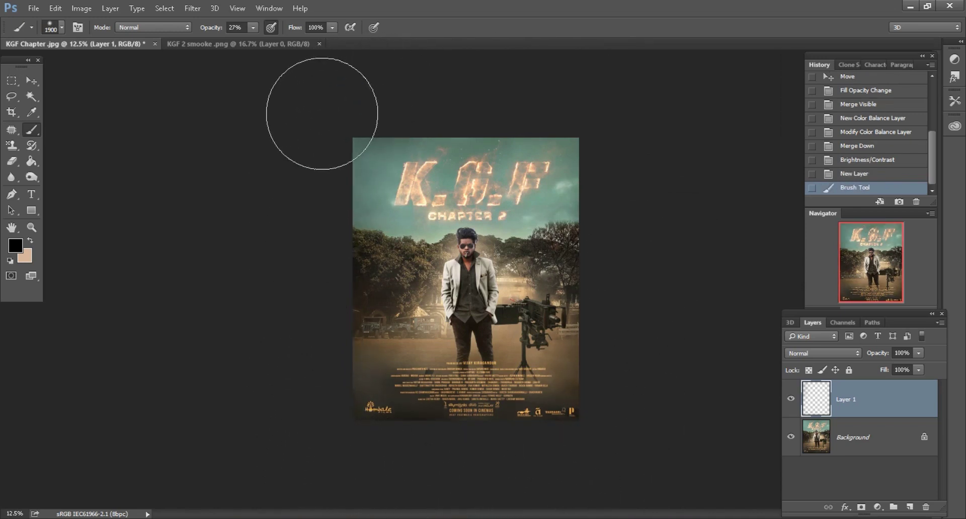
pyautogui.moveTo(322, 113); pyautogui.dragTo(414, 80)
pyautogui.click(626, 220)
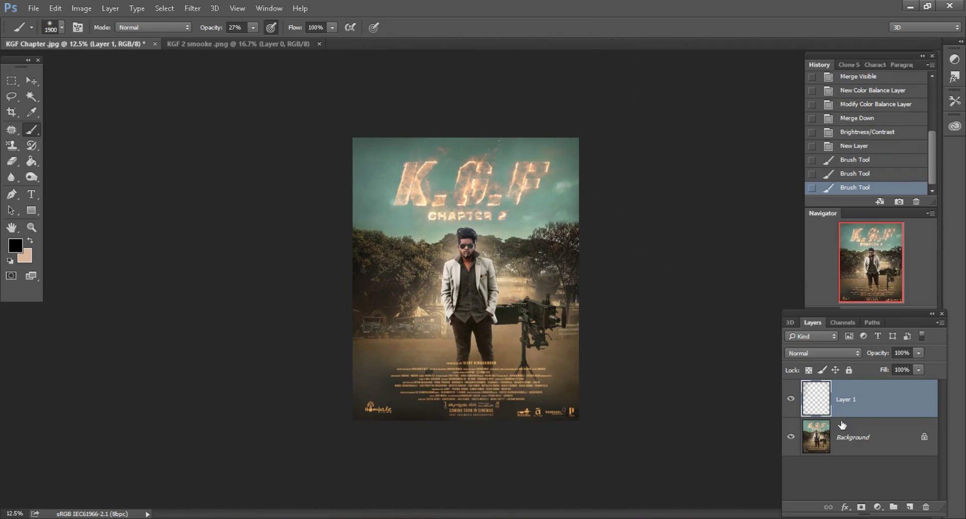
pyautogui.hotkey('ctrl', '+')
pyautogui.hotkey('ctrl', '+')
pyautogui.rightClick(842, 408)
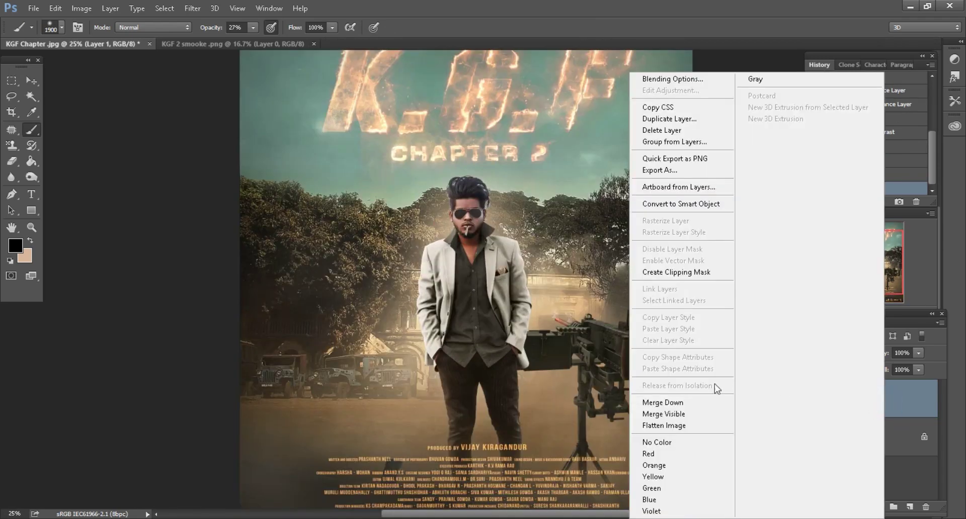
pyautogui.click(685, 407)
pyautogui.hotkey('ctrl', '-')
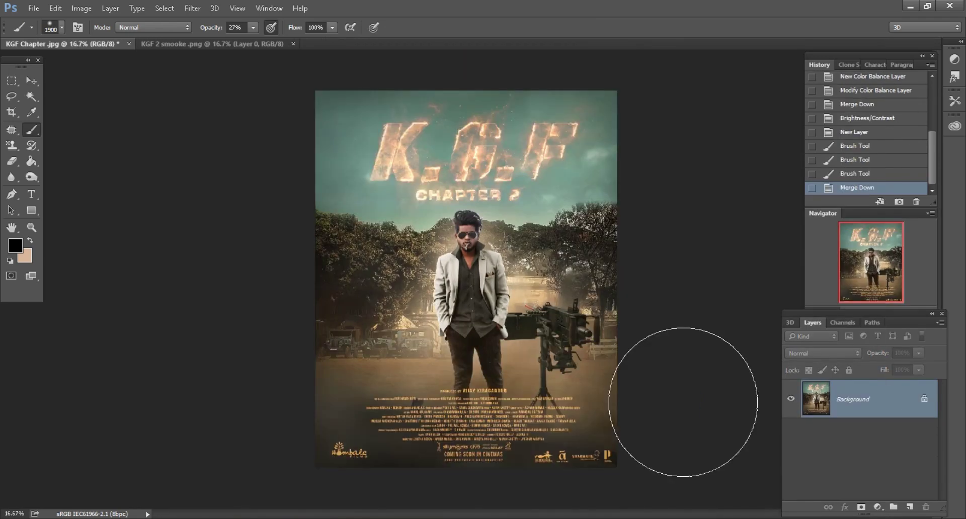